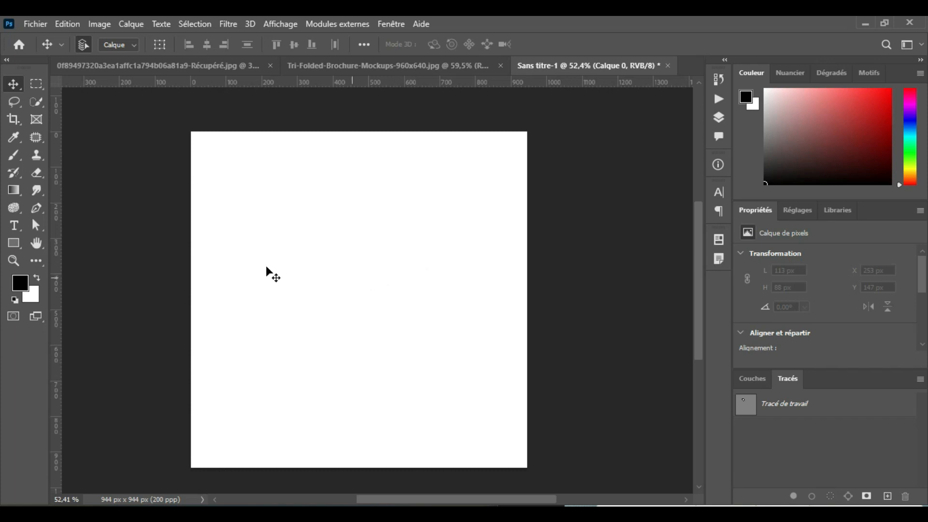
# Draw a black-filled rectangle shape of about 1003 x 1000 px that covers the whole canvas
pyautogui.click(14, 244)
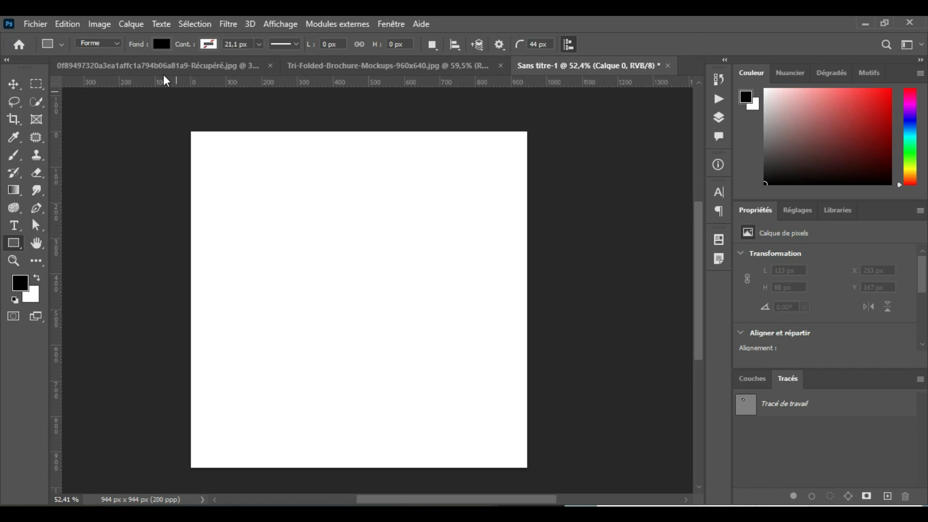
pyautogui.click(157, 43)
pyautogui.click(158, 43)
pyautogui.moveTo(179, 121); pyautogui.dragTo(536, 477)
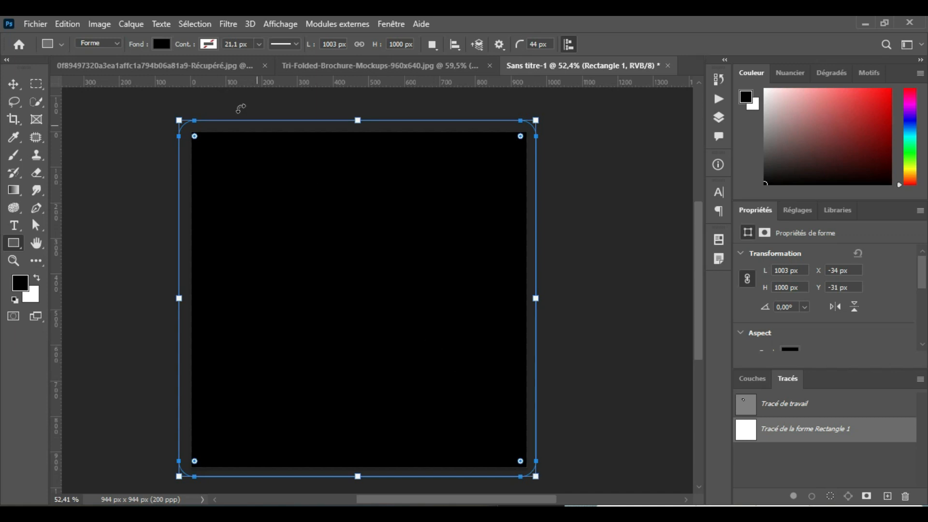
# Set the rectangle's pattern fill scale to 1% and fill it with the light green pattern from the Eau group
pyautogui.click(163, 45)
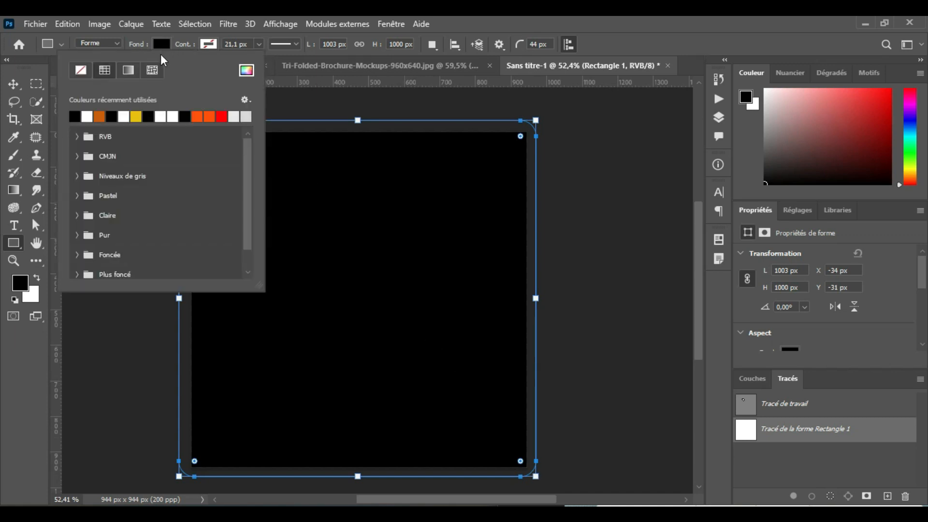
pyautogui.click(152, 70)
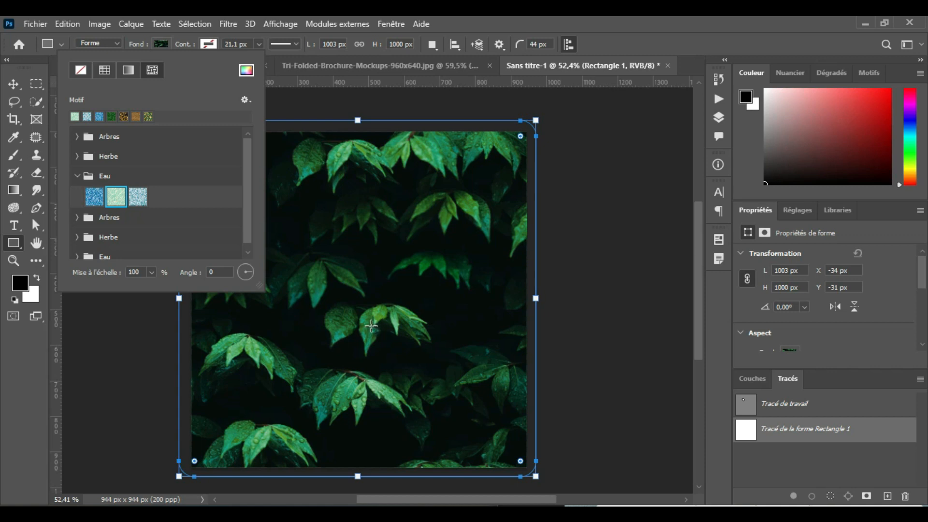
pyautogui.click(151, 272)
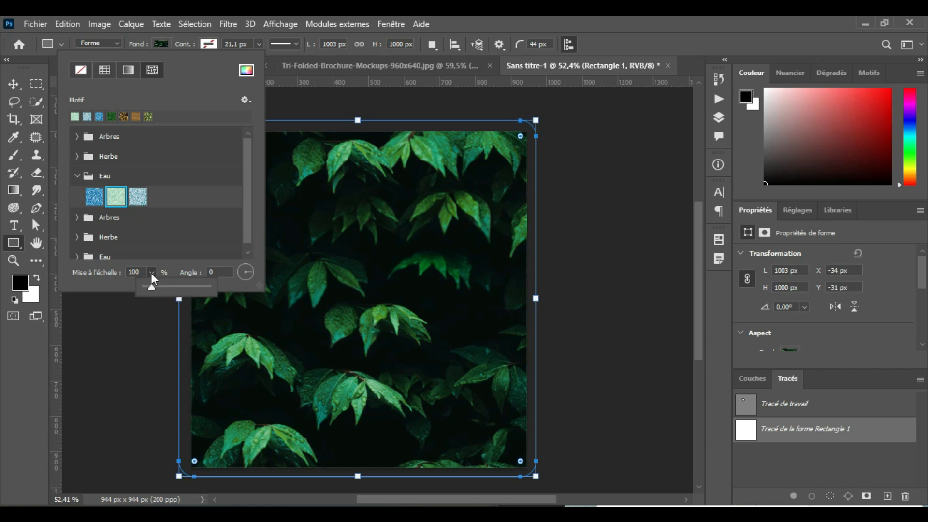
pyautogui.moveTo(151, 289); pyautogui.dragTo(104, 277)
pyautogui.click(137, 273)
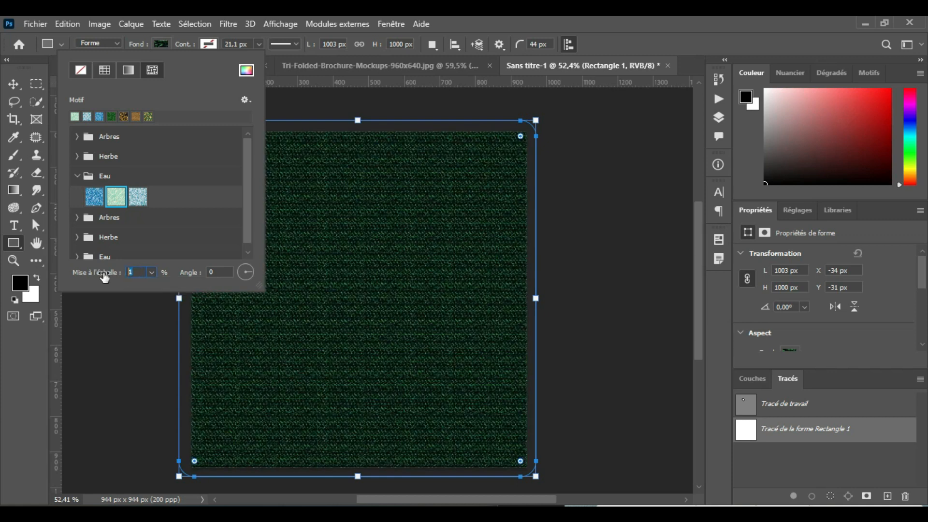
pyautogui.click(112, 197)
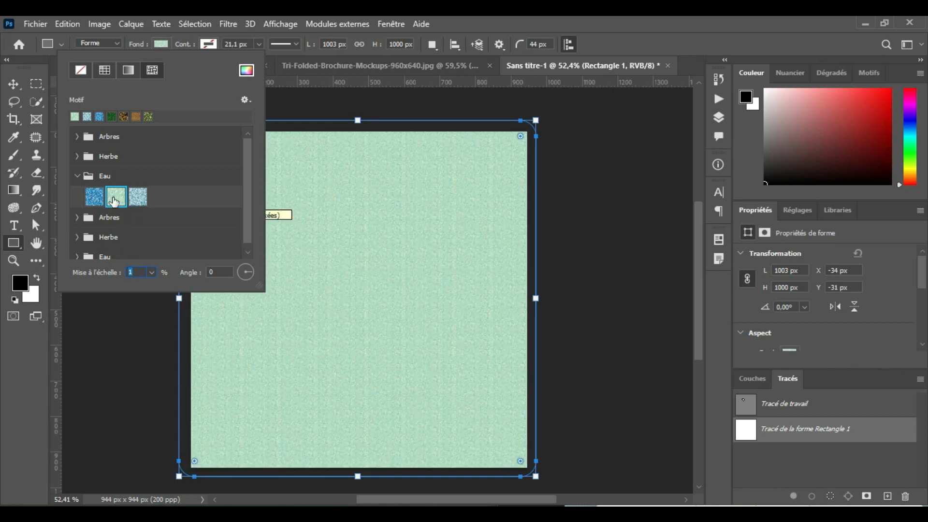
pyautogui.click(167, 45)
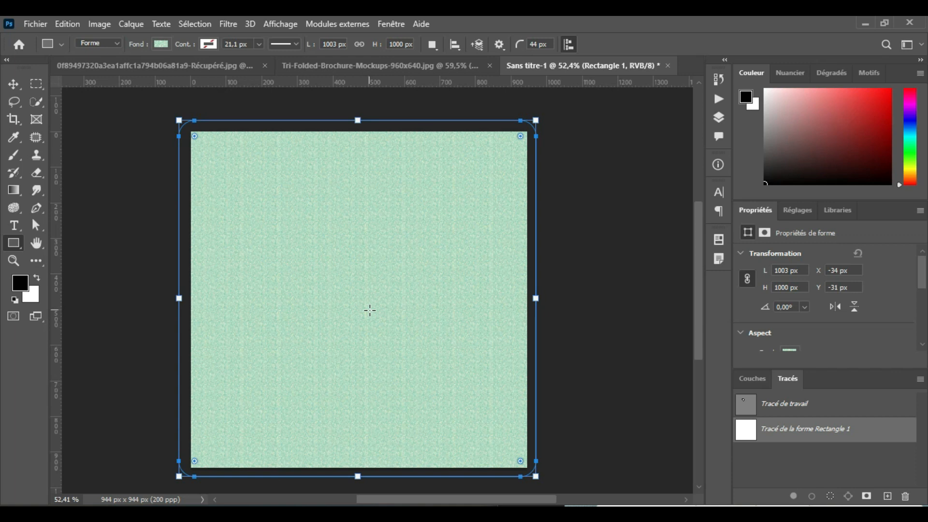
# Add a gradient fill layer above the patterned rectangle
pyautogui.click(14, 84)
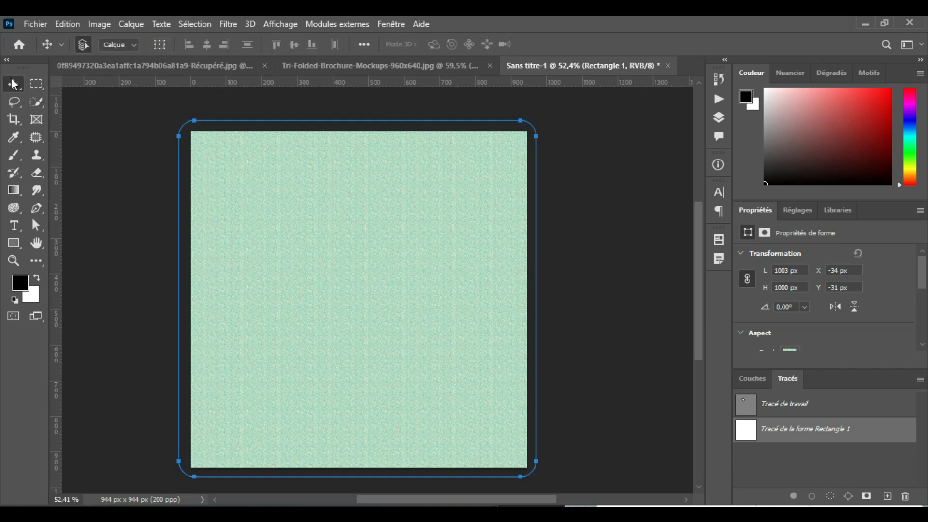
pyautogui.click(724, 122)
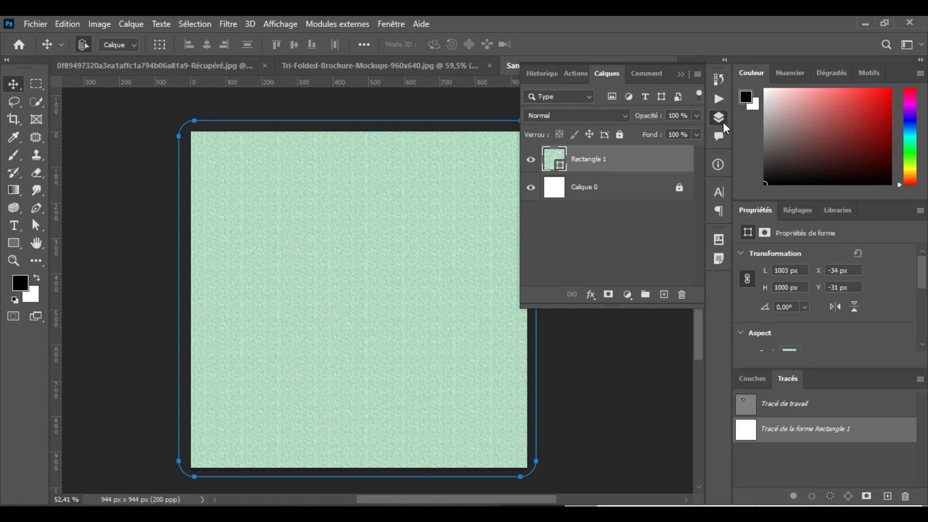
pyautogui.click(628, 298)
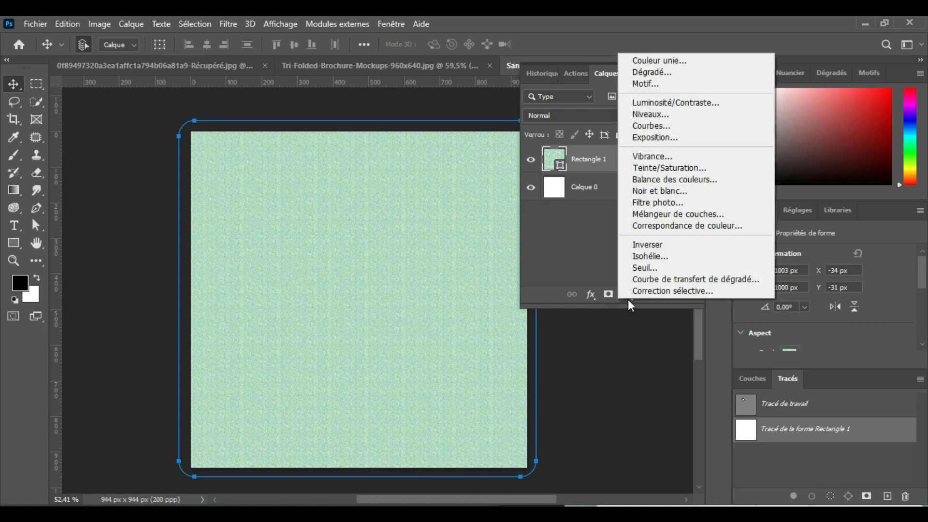
pyautogui.click(656, 73)
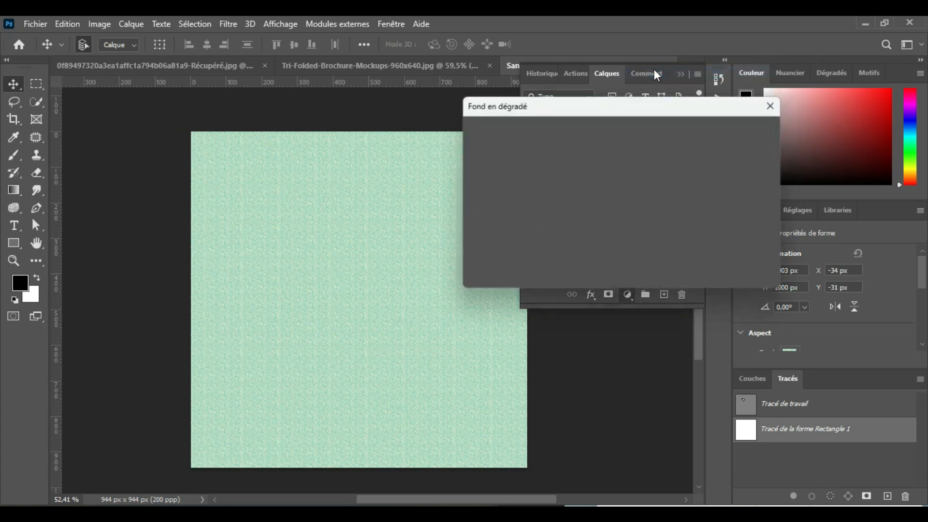
pyautogui.moveTo(651, 110); pyautogui.dragTo(603, 98)
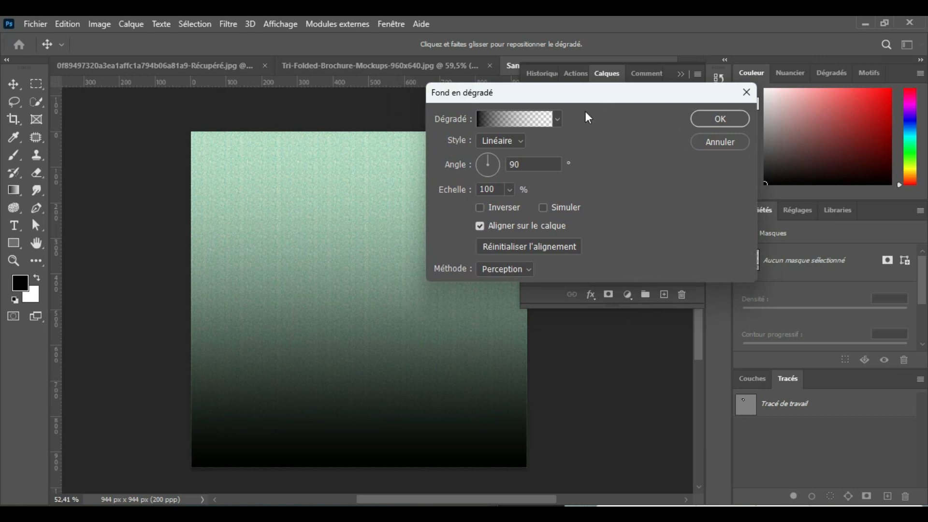
# Edit the gradient to fade from white to transparent: delete the end colour stop and set the start colour stop to ffffff
pyautogui.click(534, 123)
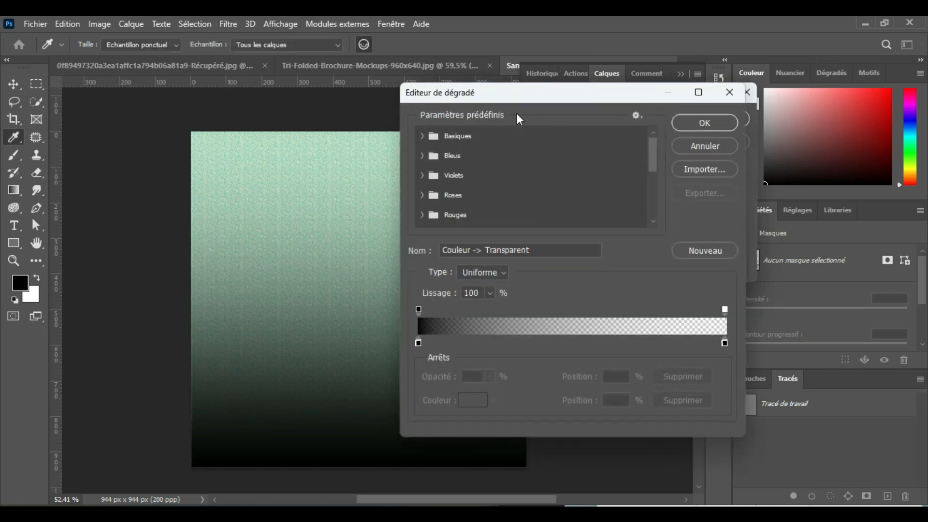
pyautogui.moveTo(481, 103); pyautogui.dragTo(532, 91)
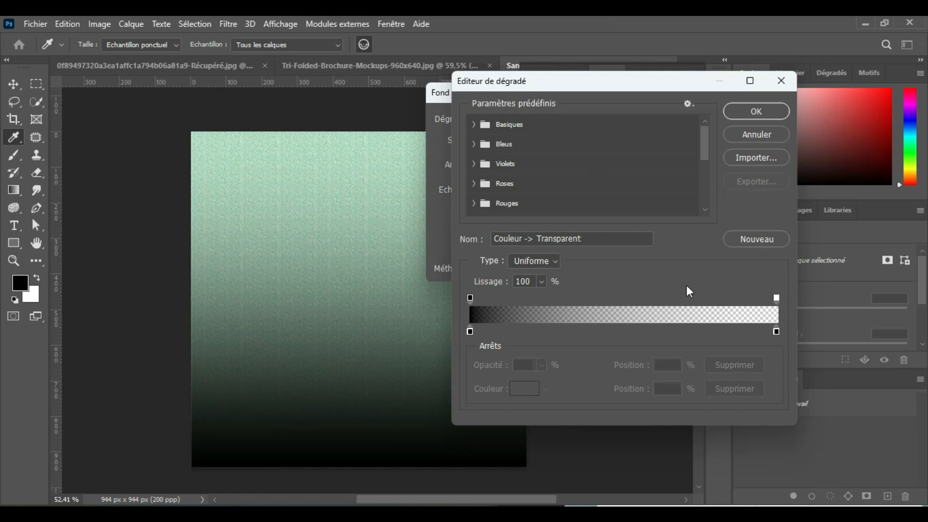
pyautogui.click(776, 332)
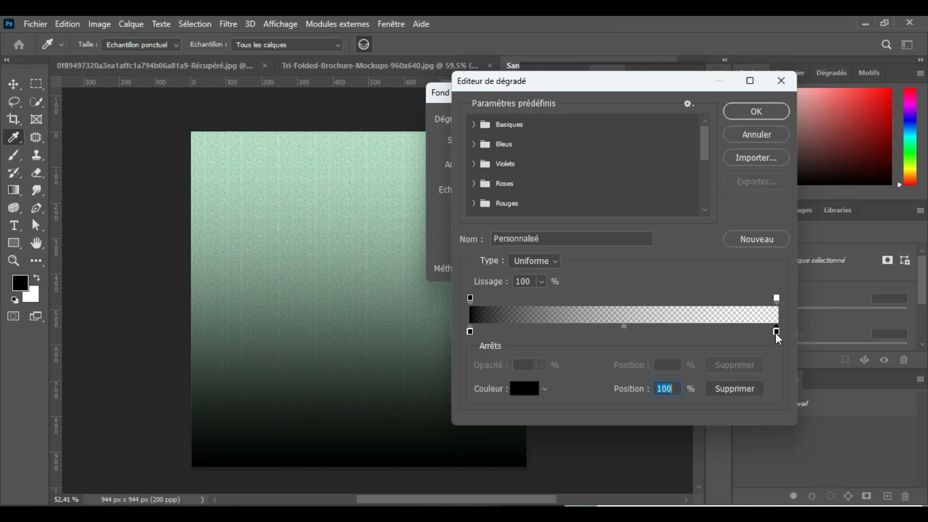
pyautogui.click(740, 387)
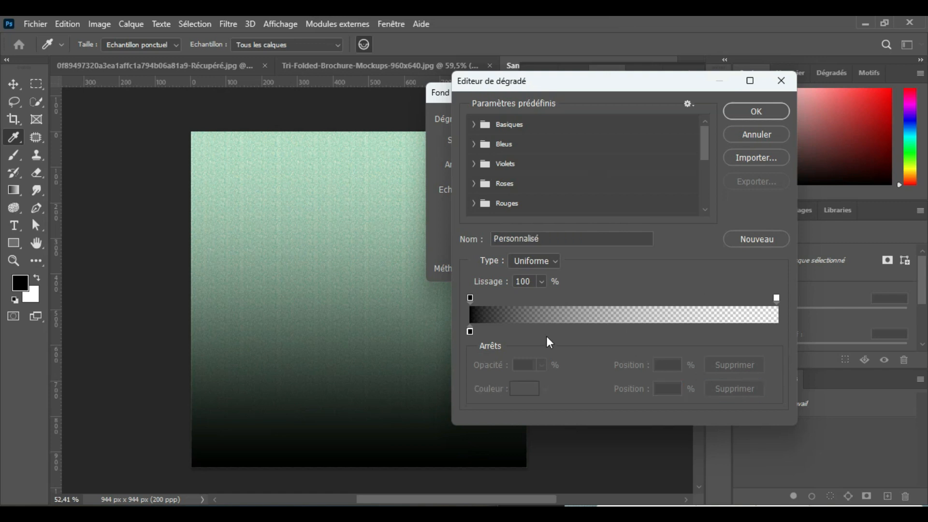
pyautogui.doubleClick(471, 332)
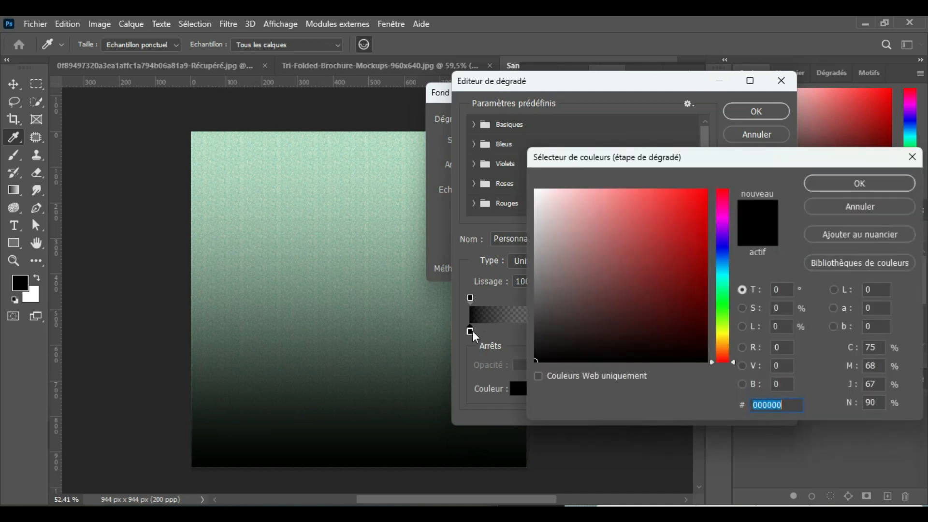
pyautogui.click(535, 190)
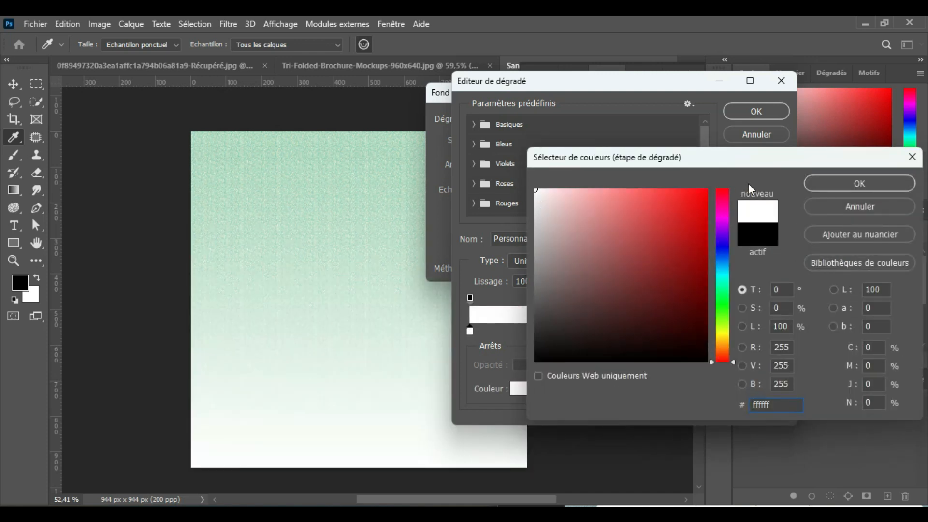
pyautogui.click(836, 183)
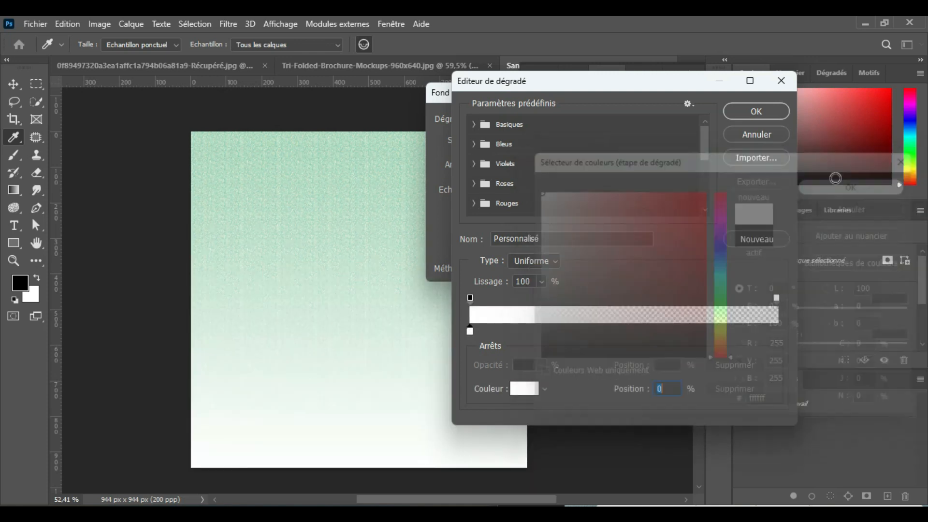
pyautogui.click(772, 112)
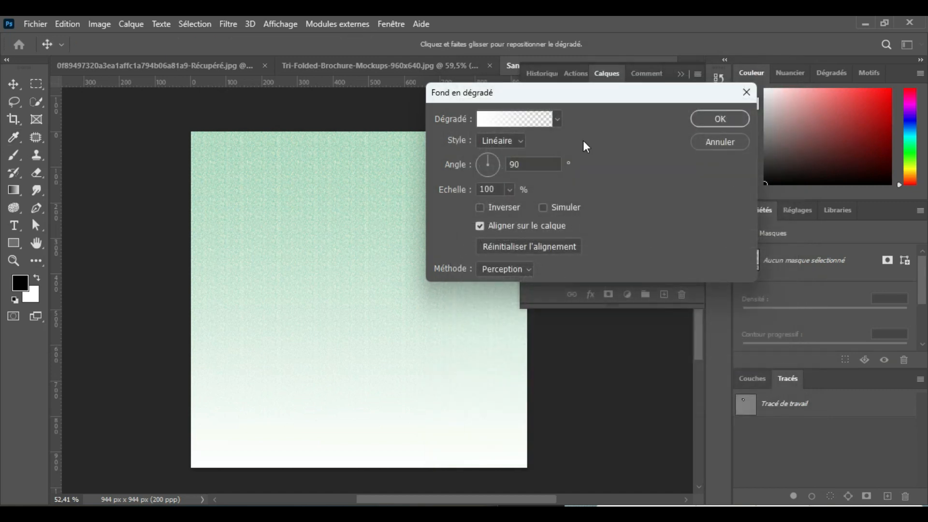
# Make the white gradient fill Radial and reversed, and set its layer's blend mode to Lumière tamisée
pyautogui.click(521, 140)
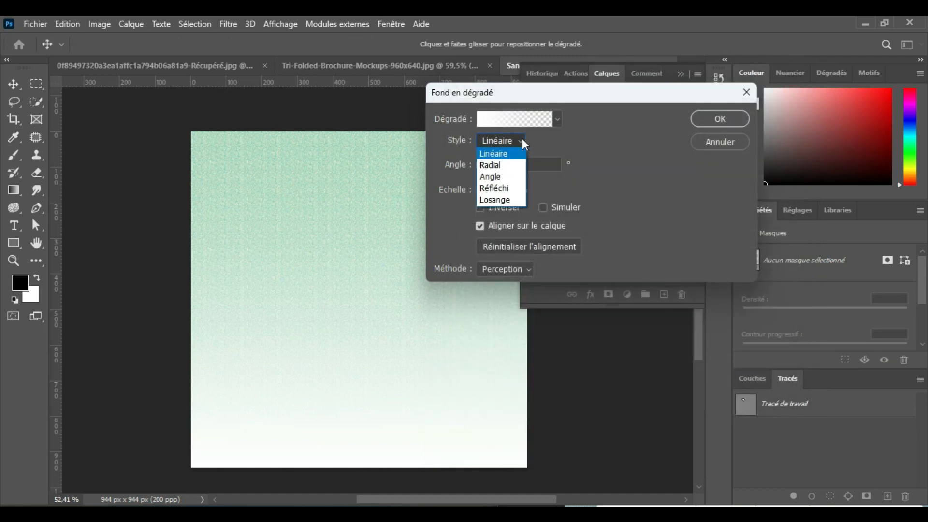
pyautogui.click(503, 167)
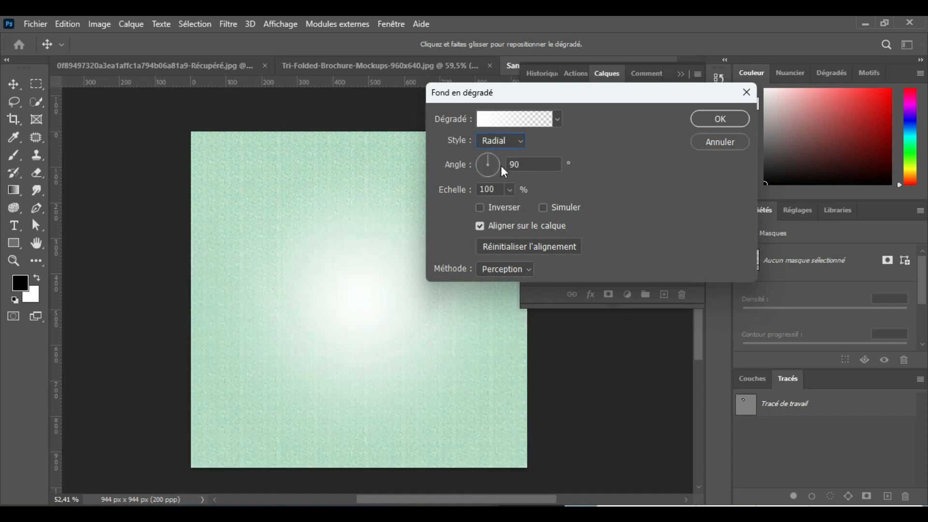
pyautogui.click(481, 208)
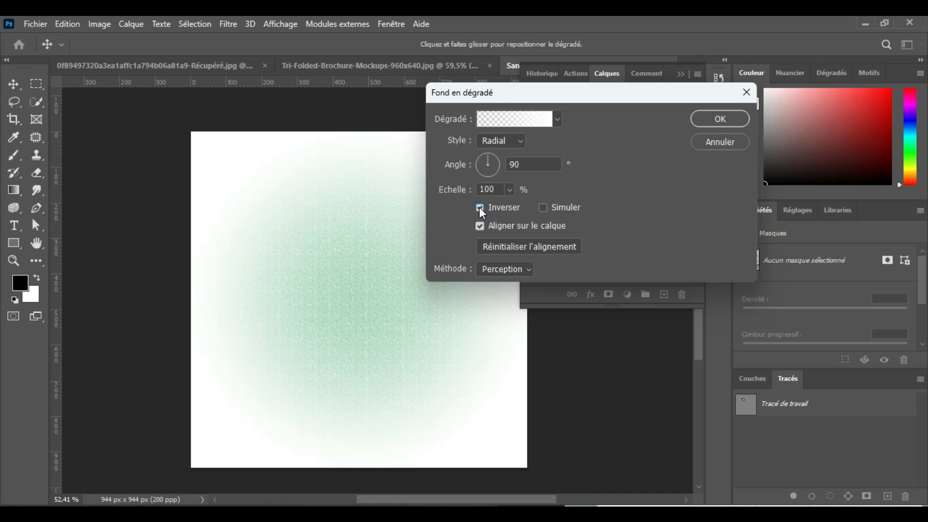
pyautogui.click(706, 118)
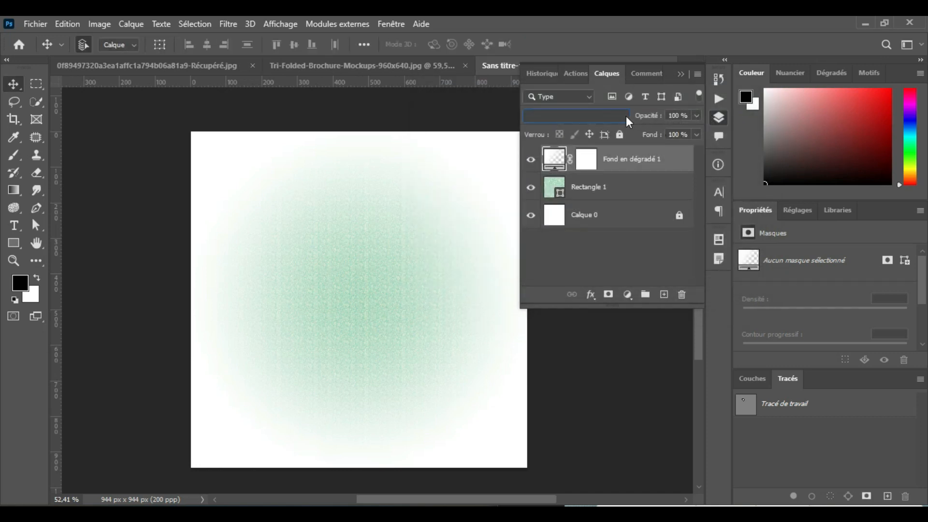
pyautogui.click(626, 116)
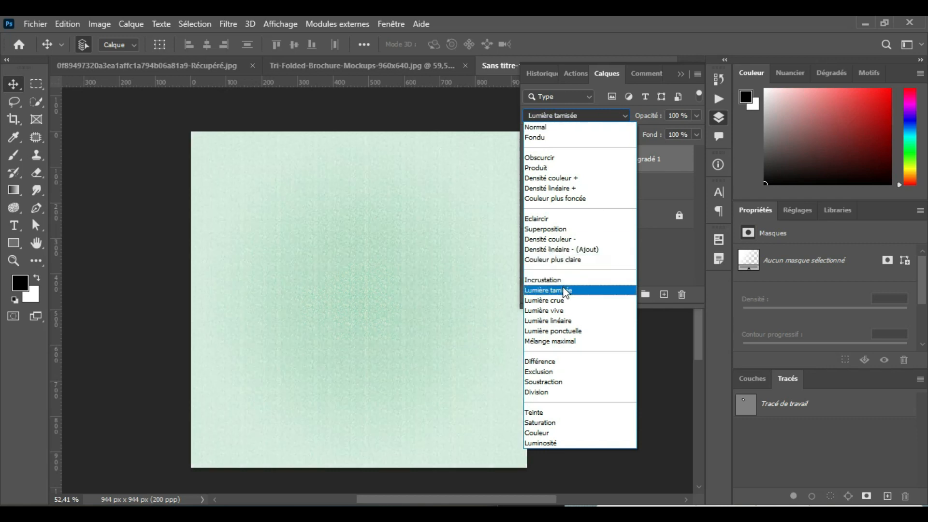
pyautogui.click(559, 292)
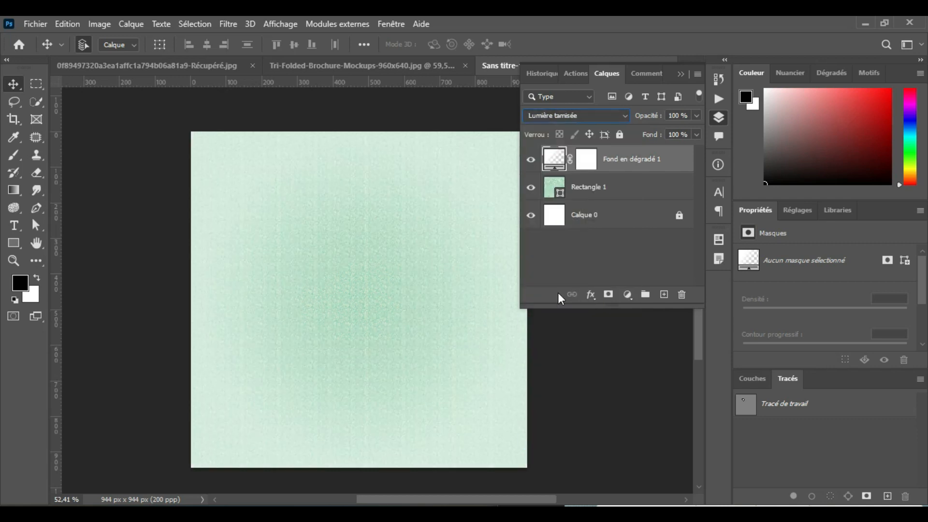
# Add a second gradient fill layer with the black-to-transparent gradient, Radial style, reversed, at 190% scale
pyautogui.click(627, 294)
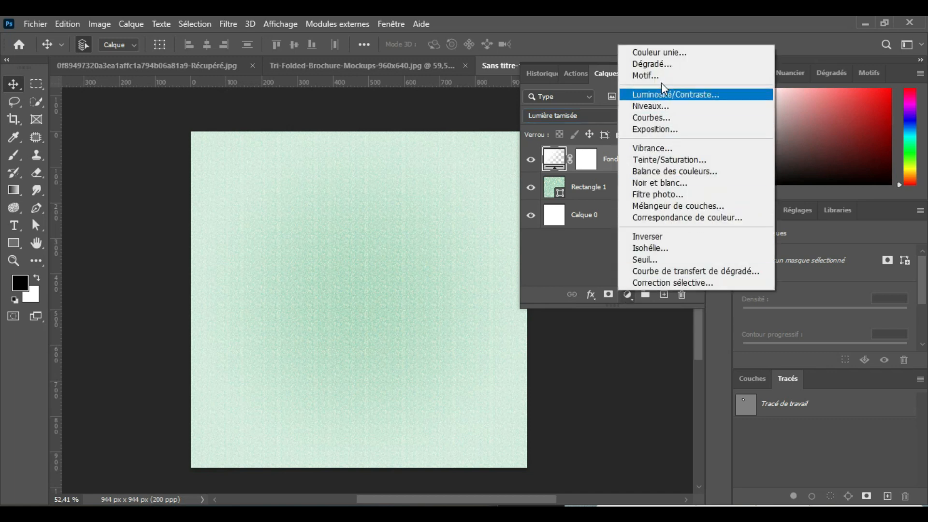
pyautogui.click(664, 65)
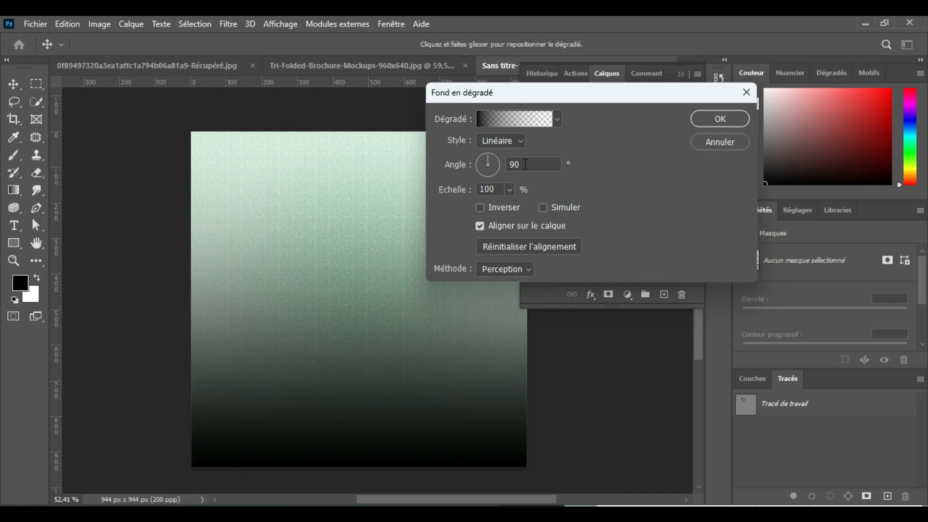
pyautogui.click(518, 141)
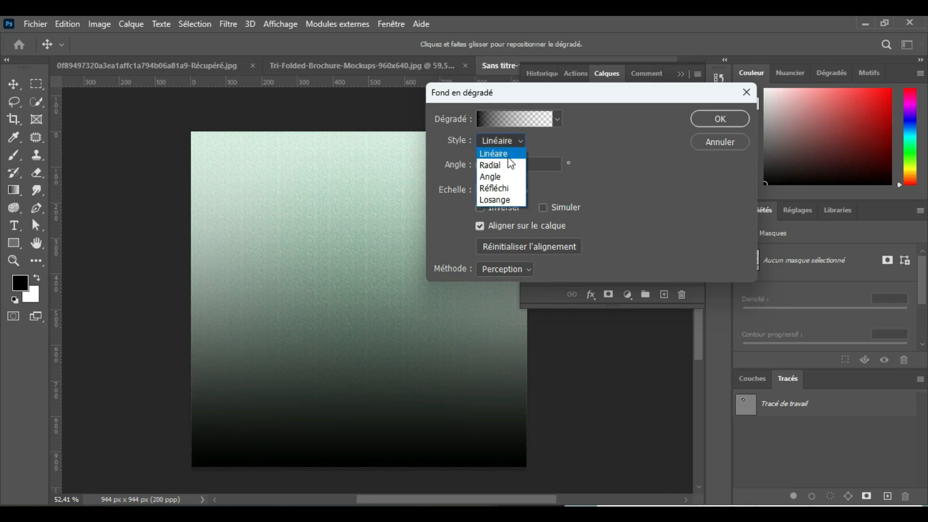
pyautogui.click(501, 167)
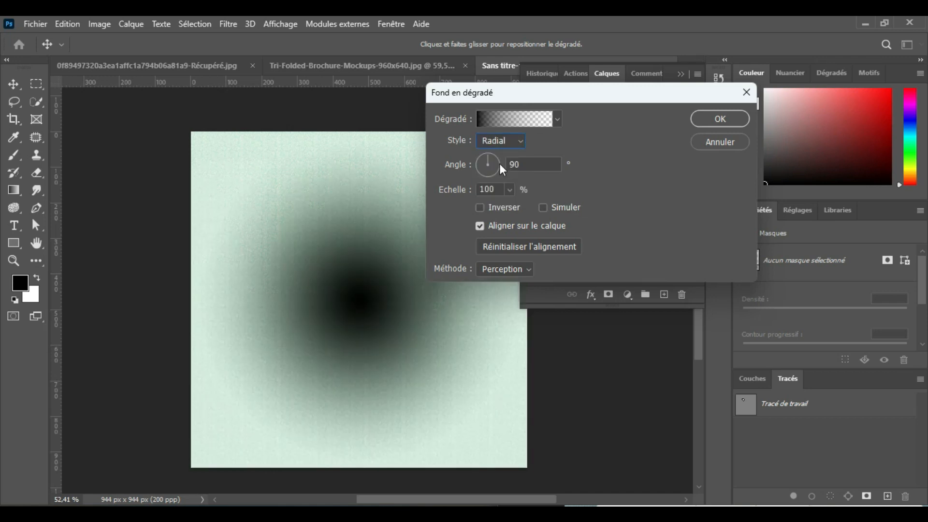
pyautogui.click(481, 208)
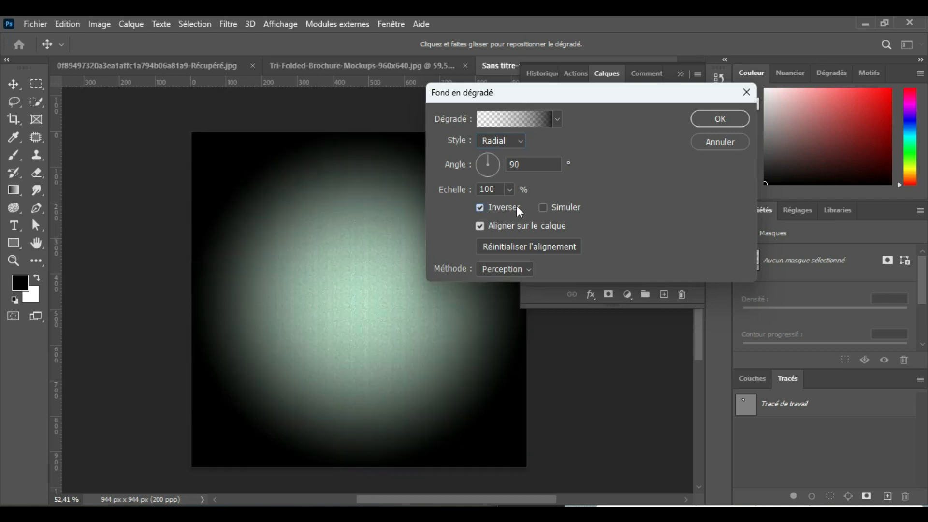
pyautogui.click(510, 190)
pyautogui.moveTo(514, 207); pyautogui.dragTo(516, 208)
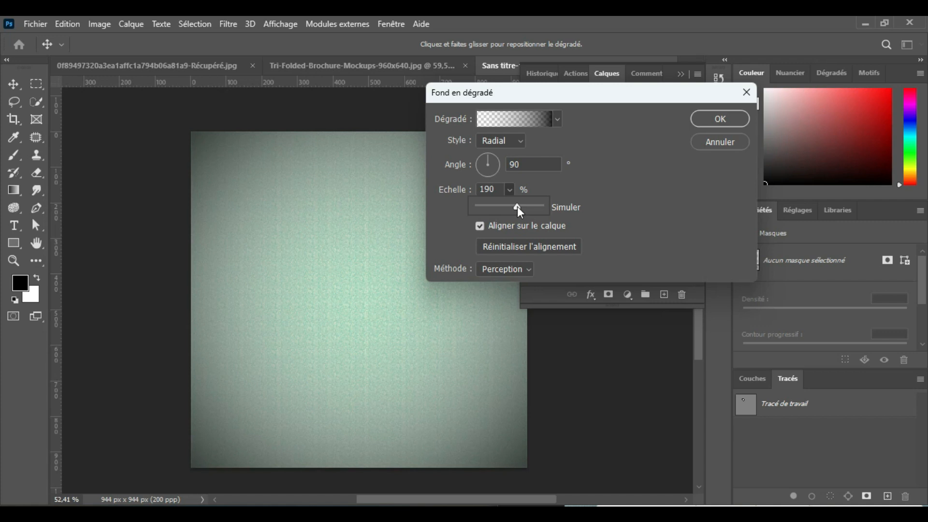
pyautogui.click(703, 118)
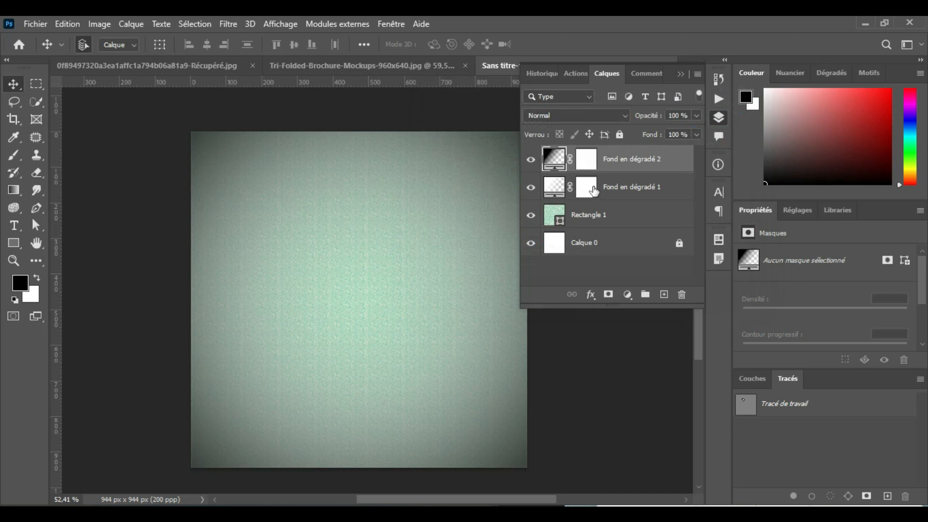
# Place the image 0a42671d92eb40ea81e8a810901dded3 as an embedded object directly above the Fond en dégradé 1 layer, at its fitted size
pyautogui.click(621, 190)
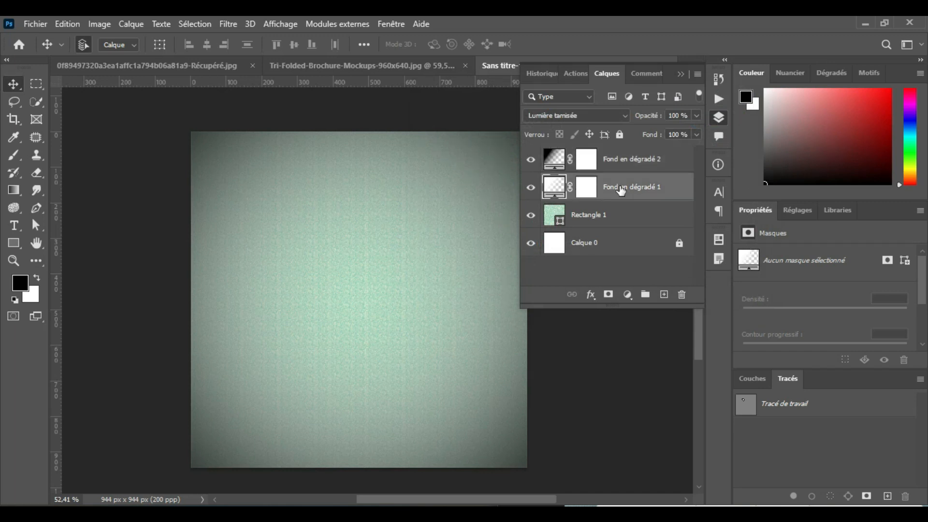
pyautogui.click(35, 25)
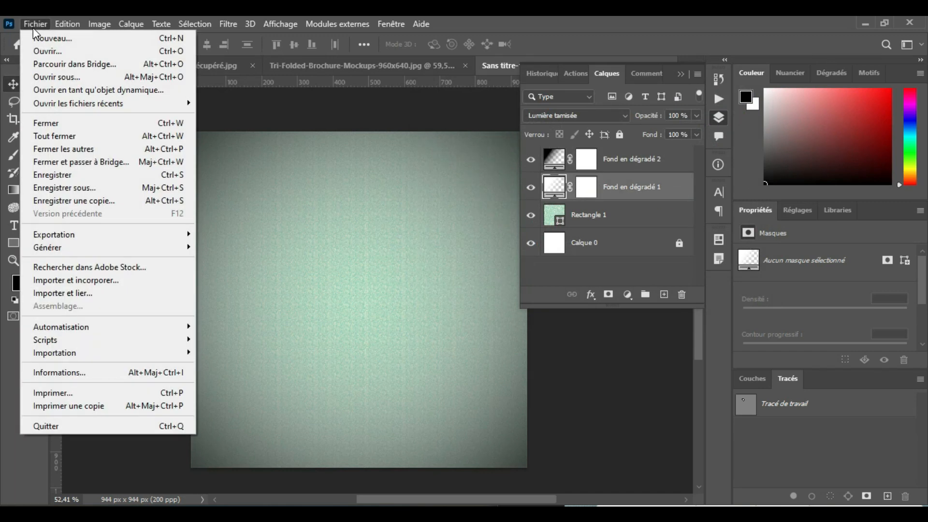
pyautogui.click(75, 281)
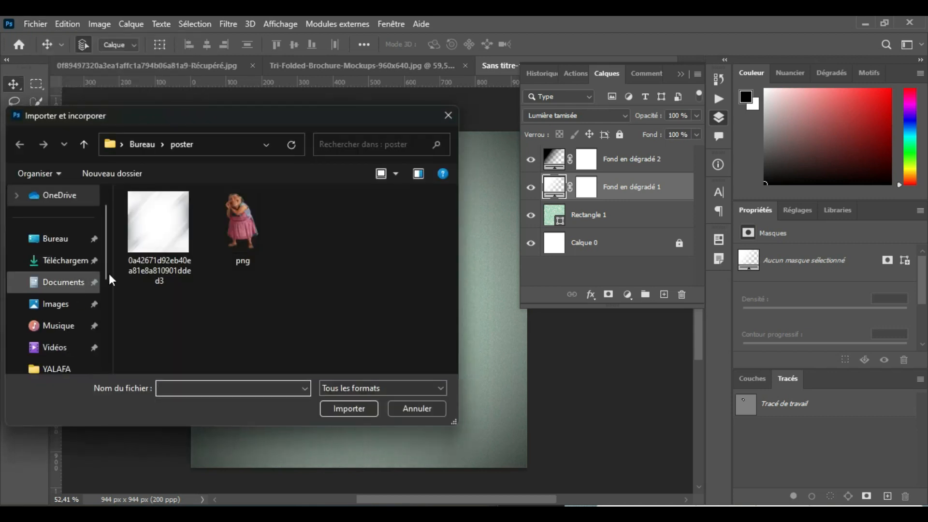
pyautogui.click(147, 211)
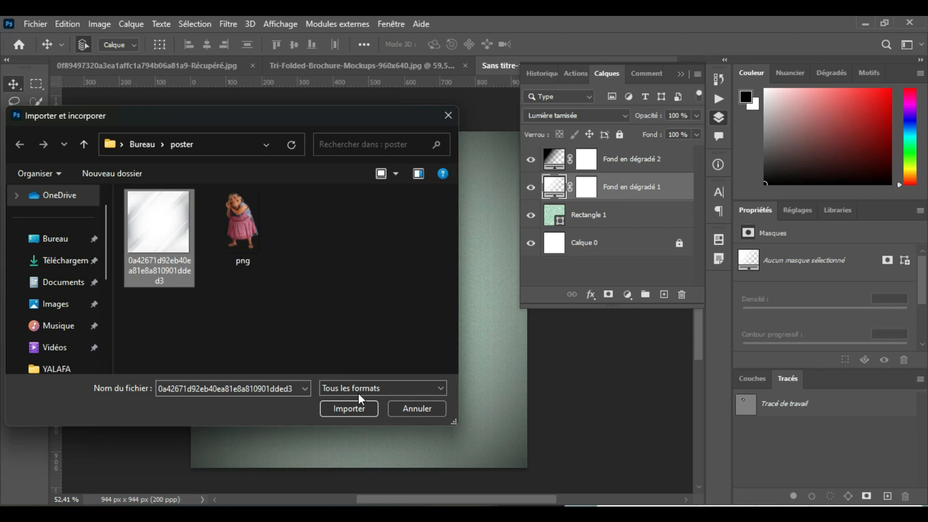
pyautogui.click(353, 410)
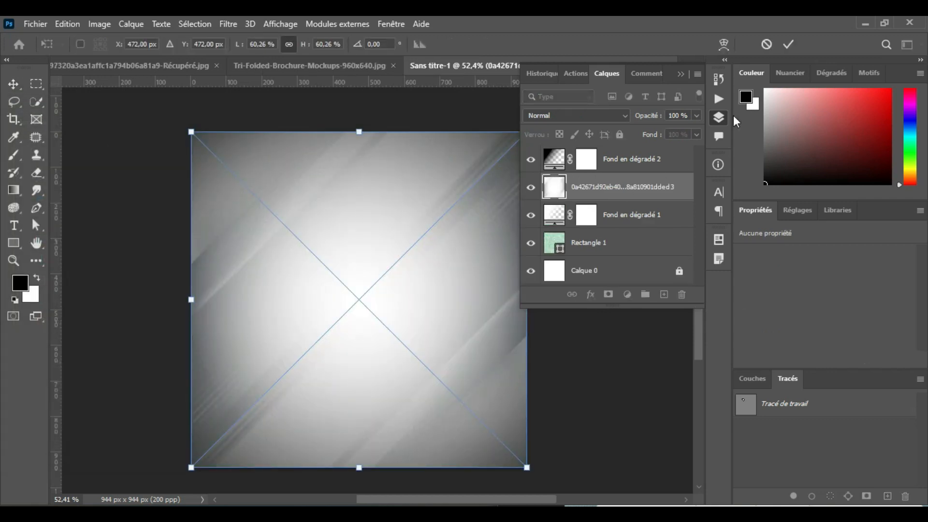
pyautogui.click(788, 48)
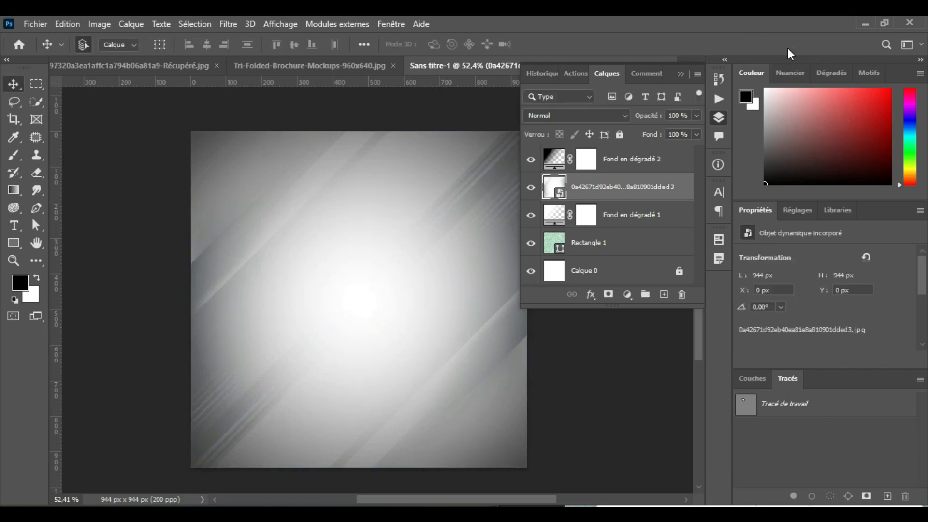
# Set the blend mode of the placed streaked image layer to Produit
pyautogui.click(624, 118)
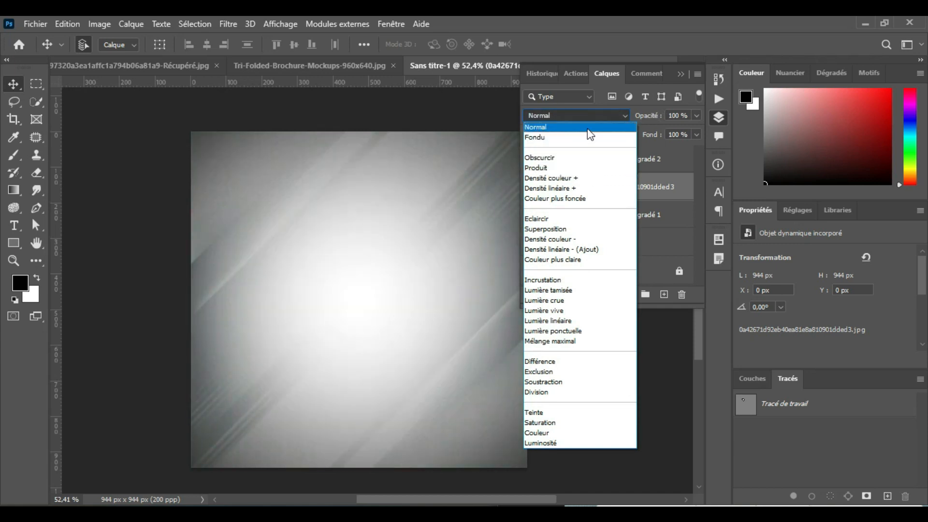
pyautogui.click(587, 128)
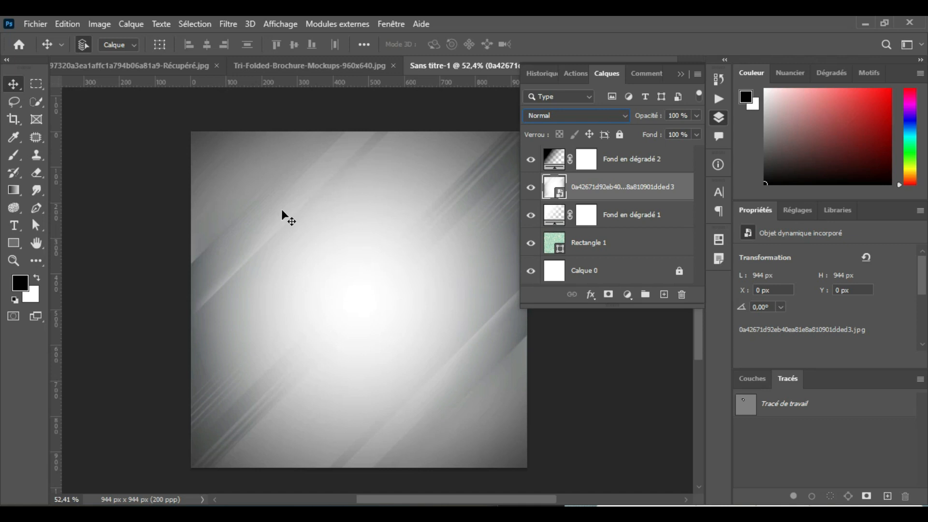
pyautogui.click(583, 114)
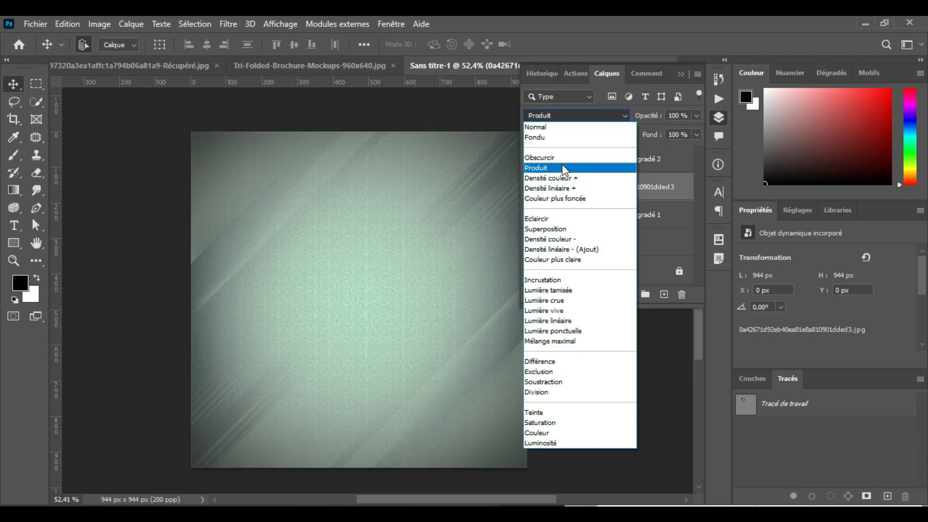
pyautogui.click(563, 166)
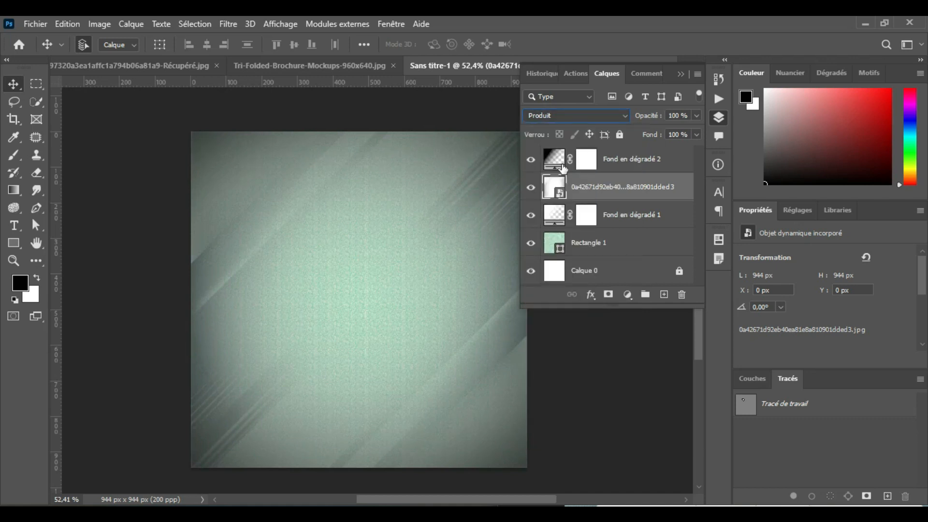
# Lower the opacity of the Fond en dégradé 2 layer to 50%
pyautogui.click(673, 161)
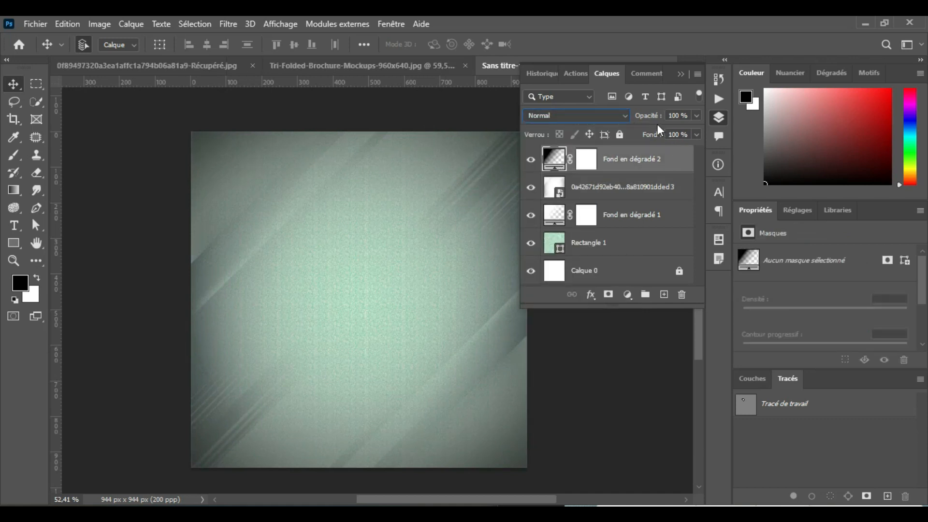
pyautogui.click(697, 117)
pyautogui.moveTo(668, 142); pyautogui.dragTo(666, 143)
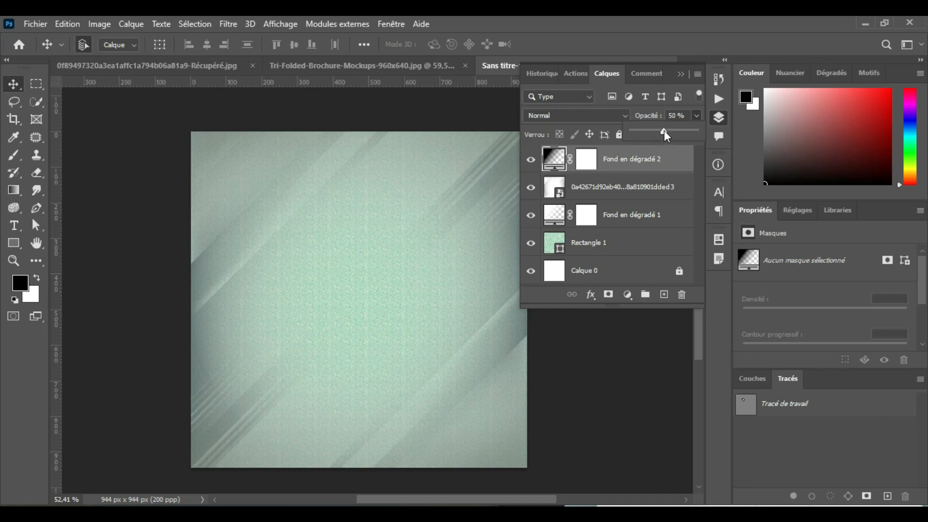
pyautogui.click(682, 73)
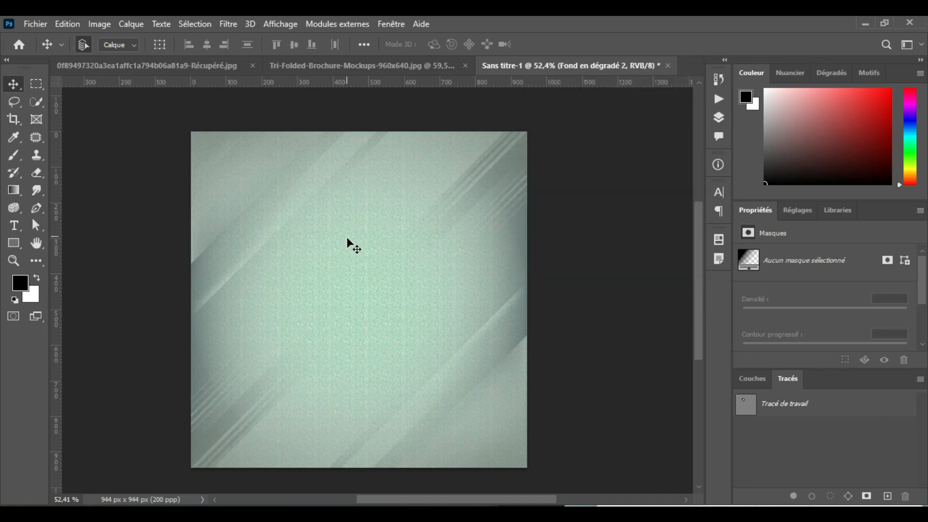
# Place the png character image as an embedded object on top of the background and move it up about 29 px
pyautogui.click(36, 25)
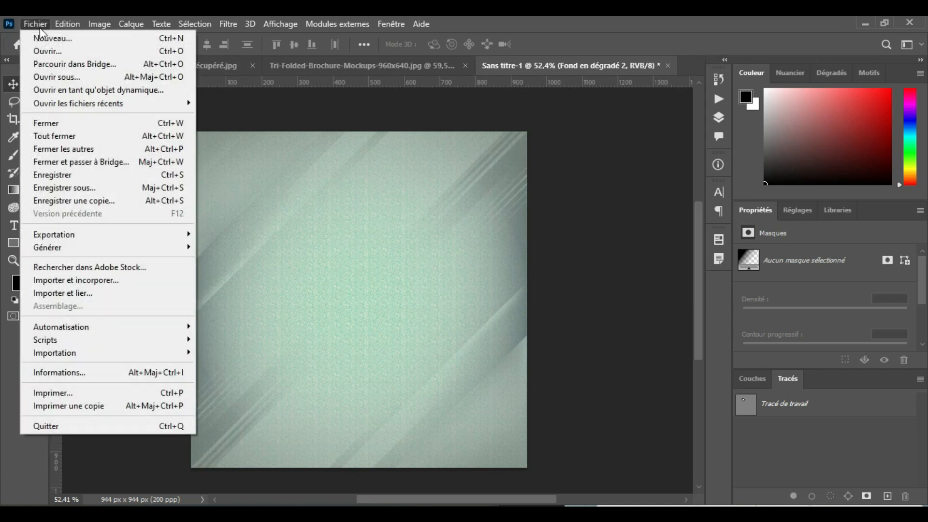
pyautogui.click(85, 281)
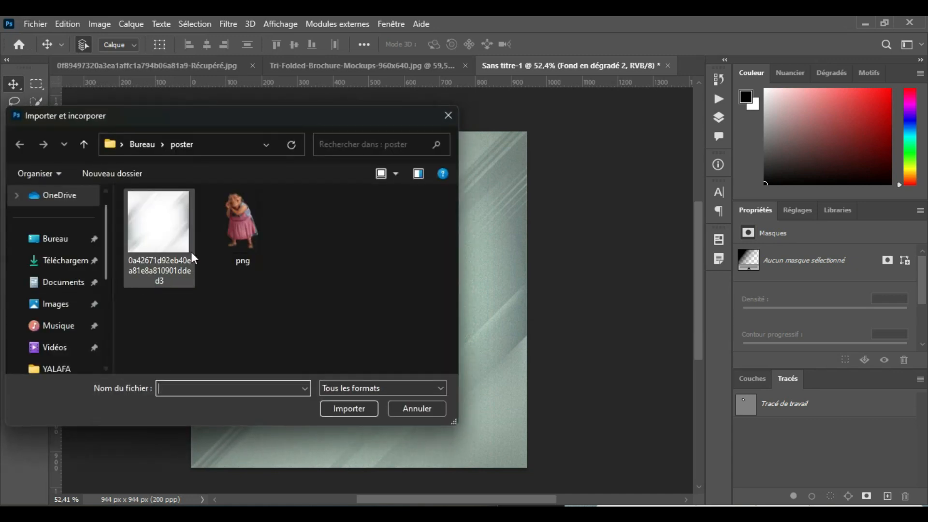
pyautogui.click(243, 220)
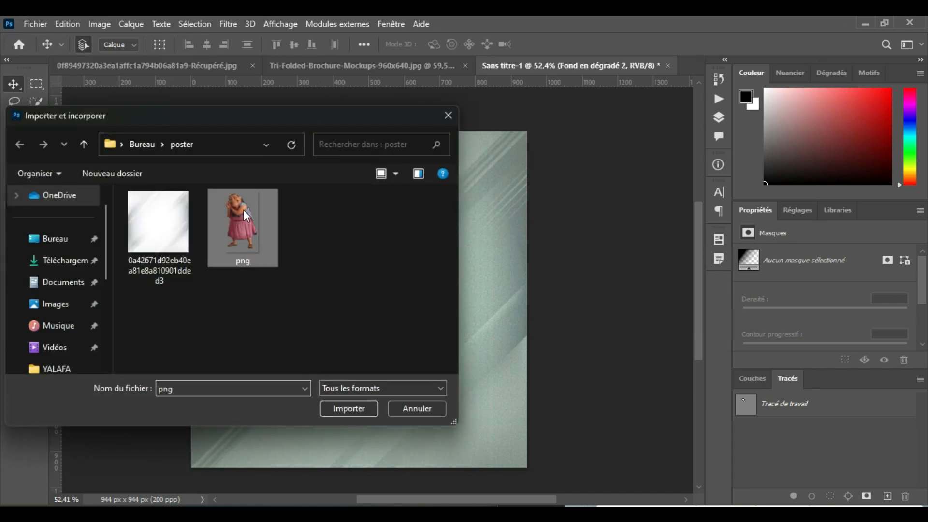
pyautogui.click(356, 408)
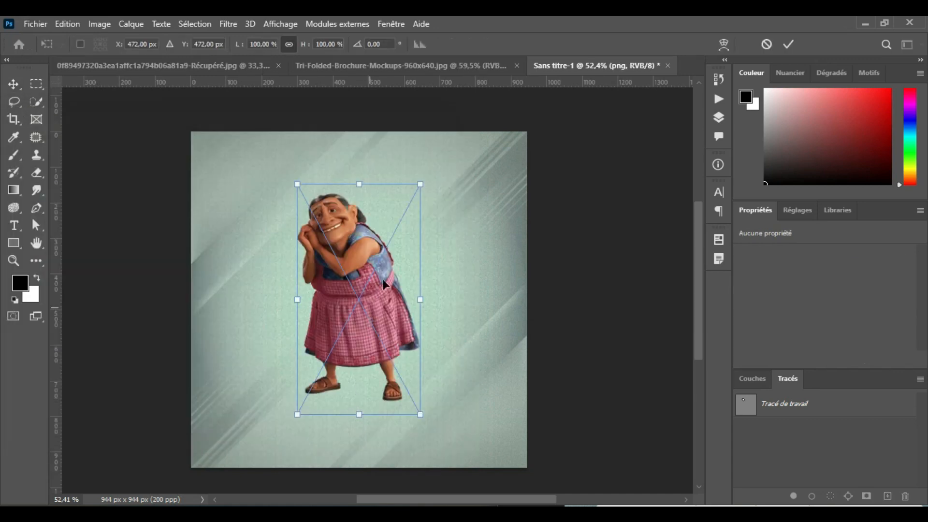
pyautogui.click(789, 45)
pyautogui.moveTo(359, 264); pyautogui.dragTo(359, 260)
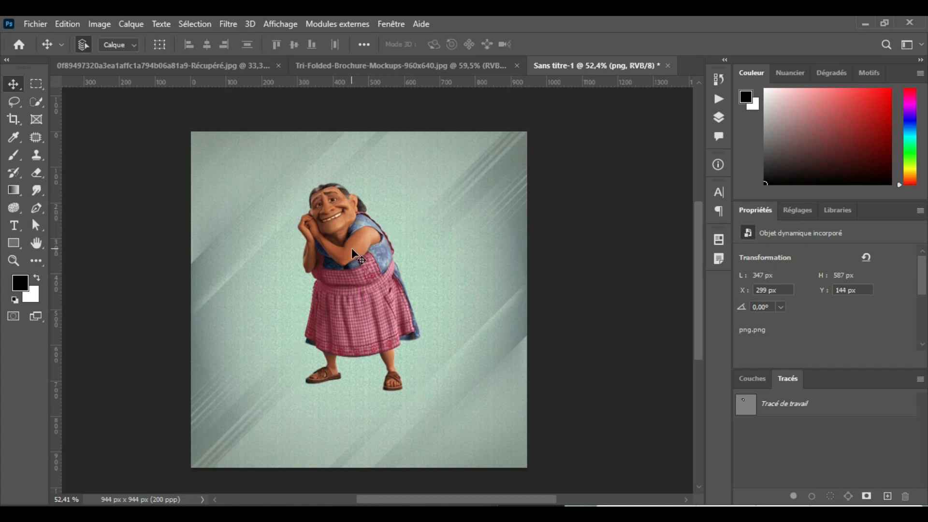
# Add black centred text reading "JE SUIS FATIQUE" on three lines in MOON GET! Heavy at 62 pt
pyautogui.click(14, 225)
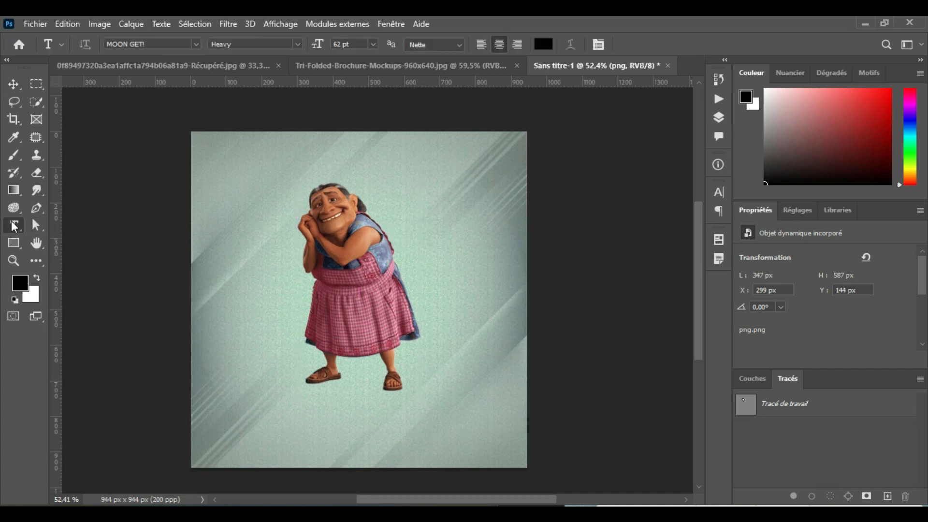
pyautogui.click(280, 198)
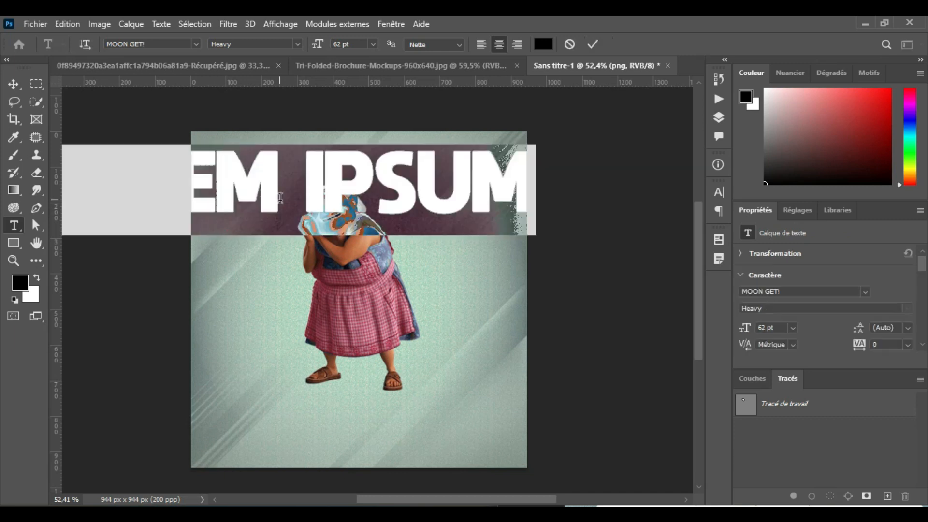
pyautogui.write('JE')
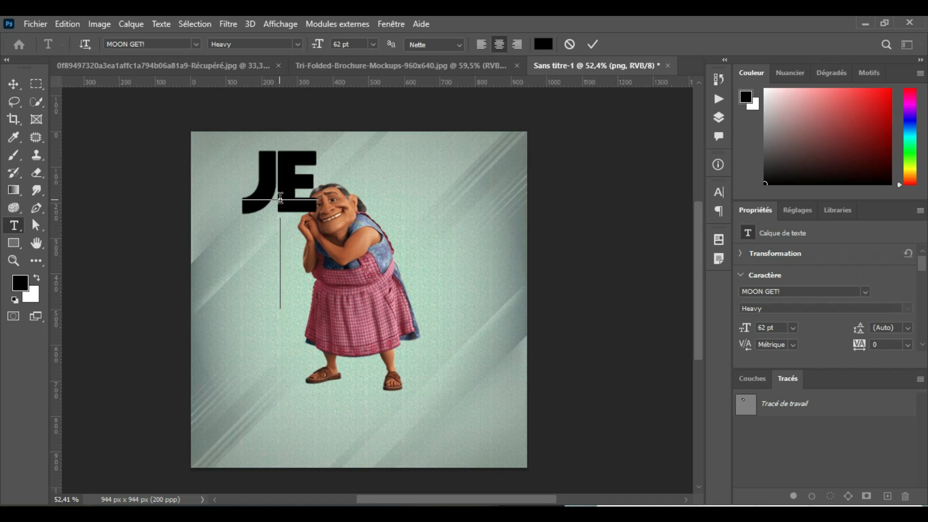
pyautogui.press('Return')
pyautogui.write('SUIS')
pyautogui.press('Return')
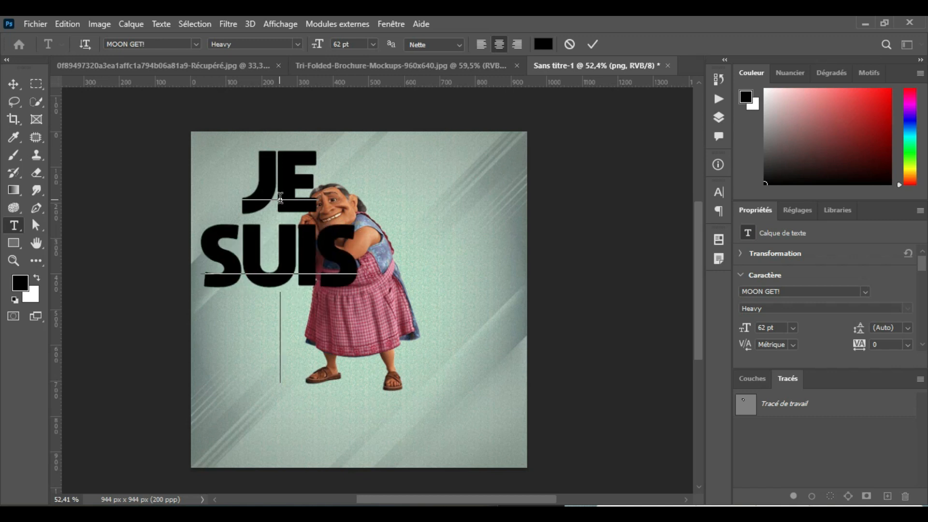
pyautogui.write('FATIQ')
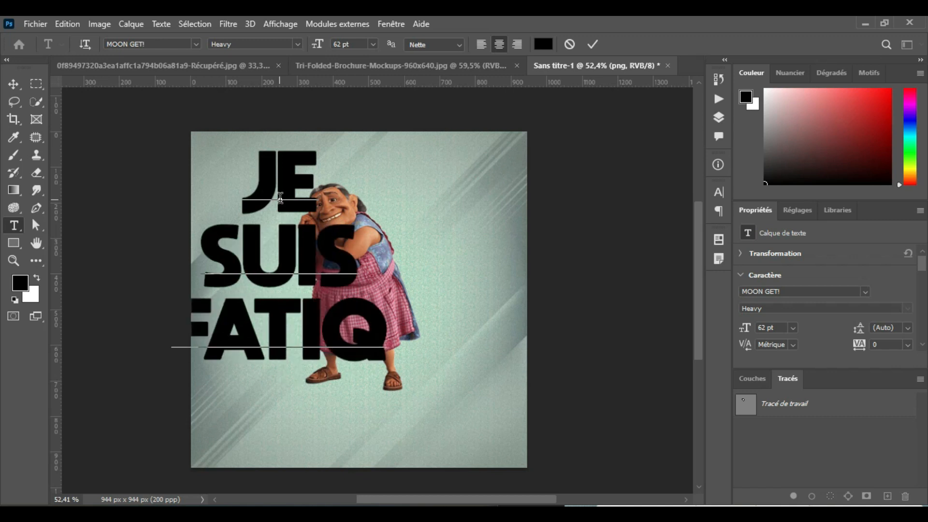
pyautogui.write('UE')
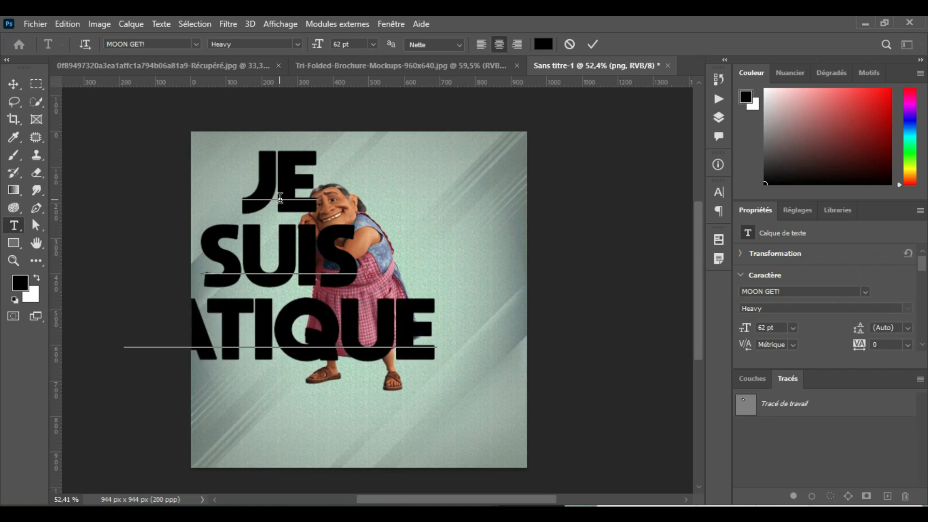
pyautogui.click(594, 44)
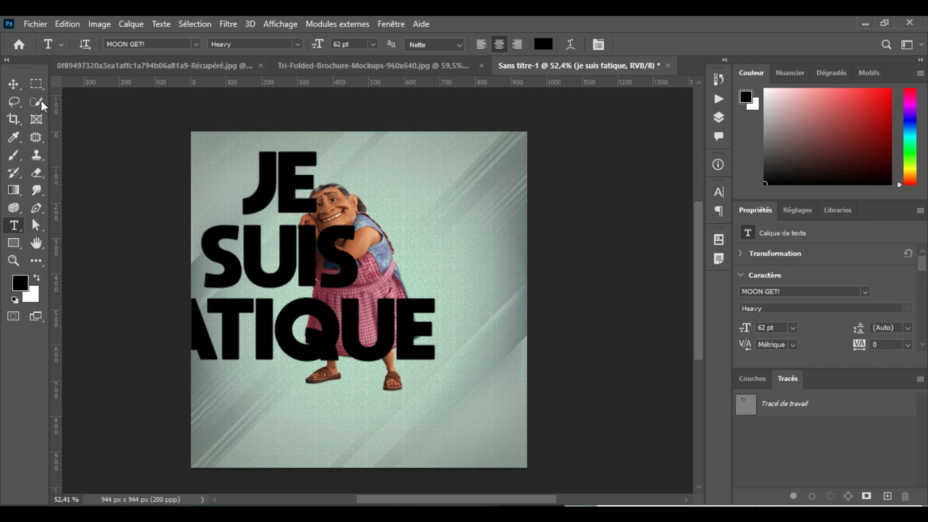
# Move the three-line text to the horizontal centre of the canvas, over the character
pyautogui.click(13, 84)
pyautogui.moveTo(361, 324); pyautogui.dragTo(430, 342)
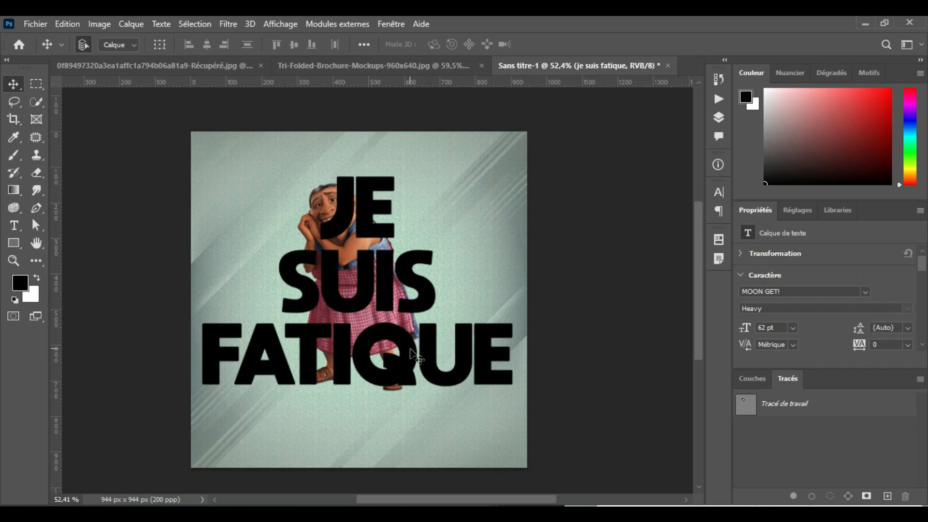
pyautogui.moveTo(410, 349); pyautogui.dragTo(405, 334)
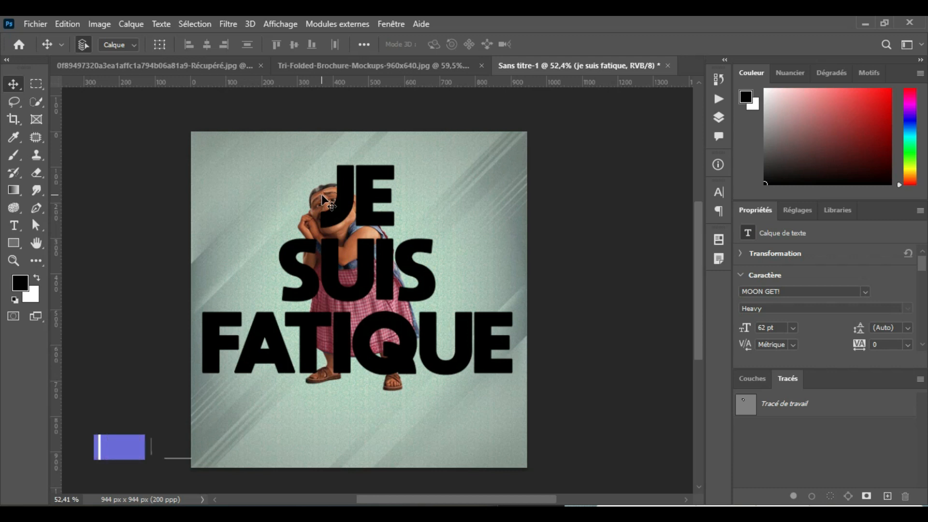
# Scale the png character layer proportionally to 106.46%, extending it upward from its bottom edge
pyautogui.click(719, 118)
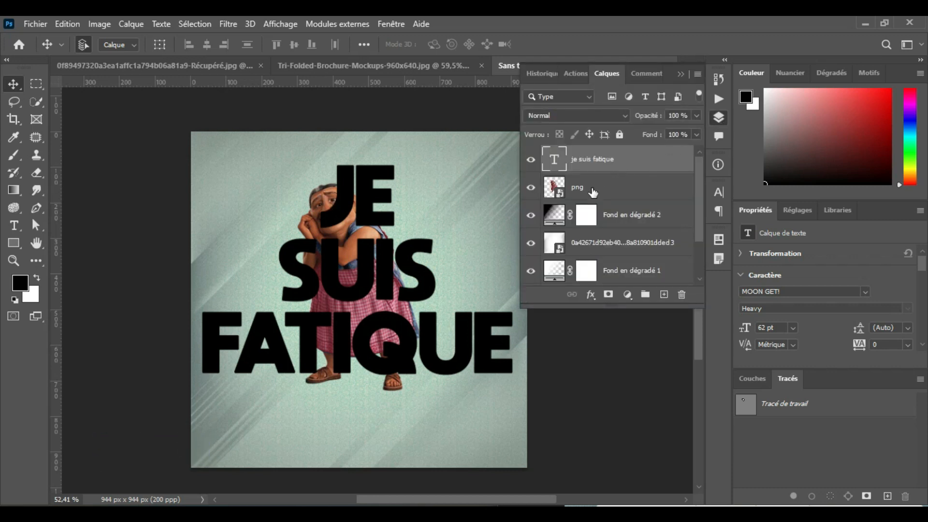
pyautogui.click(593, 193)
pyautogui.press('ctrl')
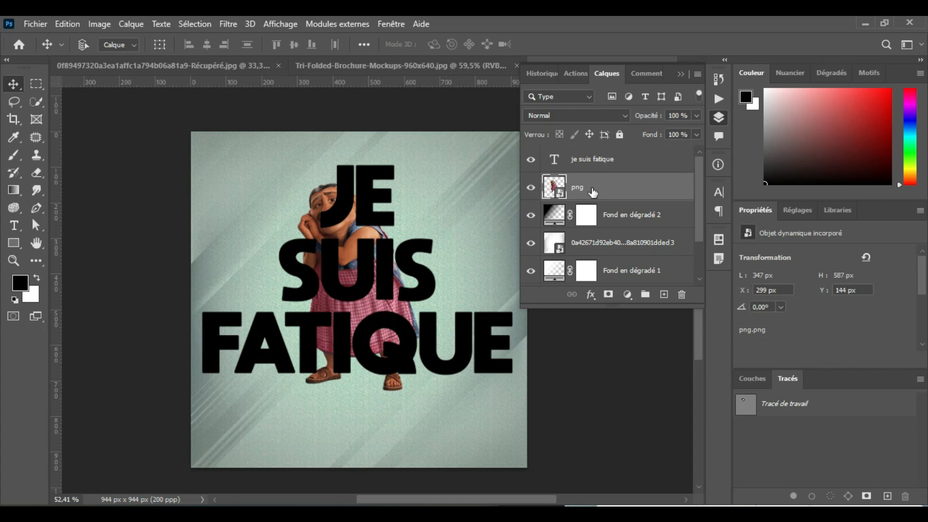
pyautogui.hotkey('ctrl', 't')
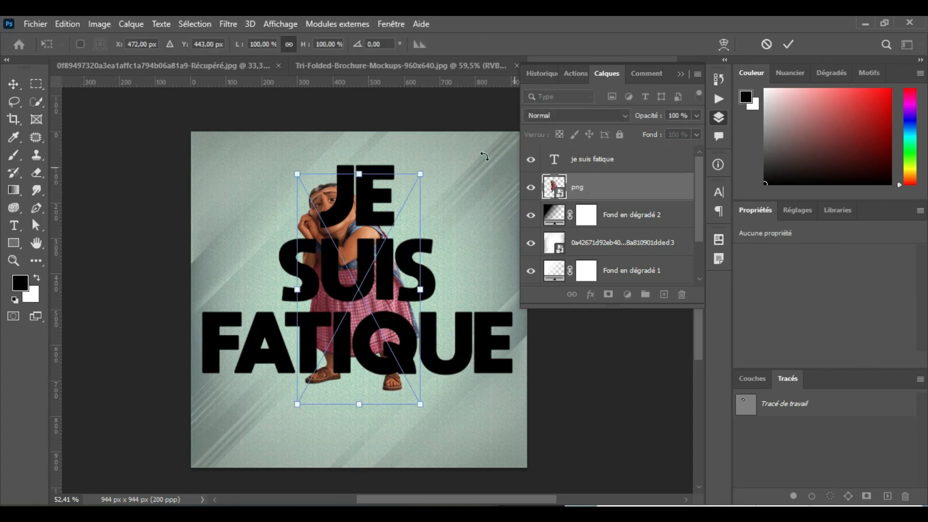
pyautogui.moveTo(361, 174); pyautogui.dragTo(365, 156)
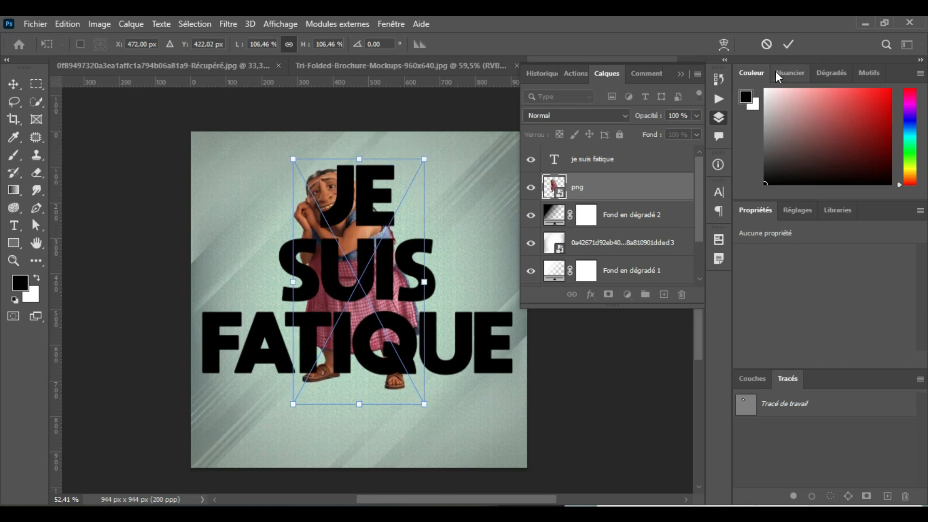
pyautogui.click(789, 44)
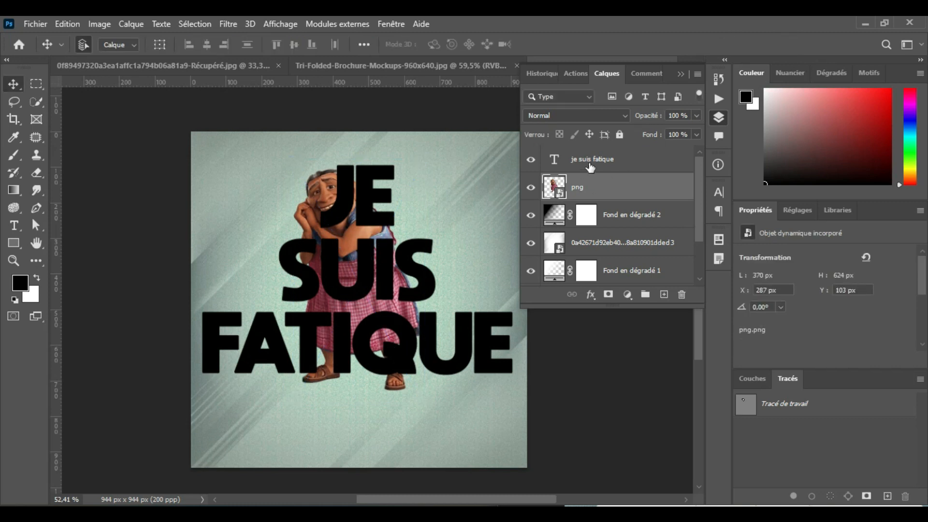
# Select the "je suis fatique" text layer and nudge it straight up until JE rises slightly above the character's head
pyautogui.click(620, 165)
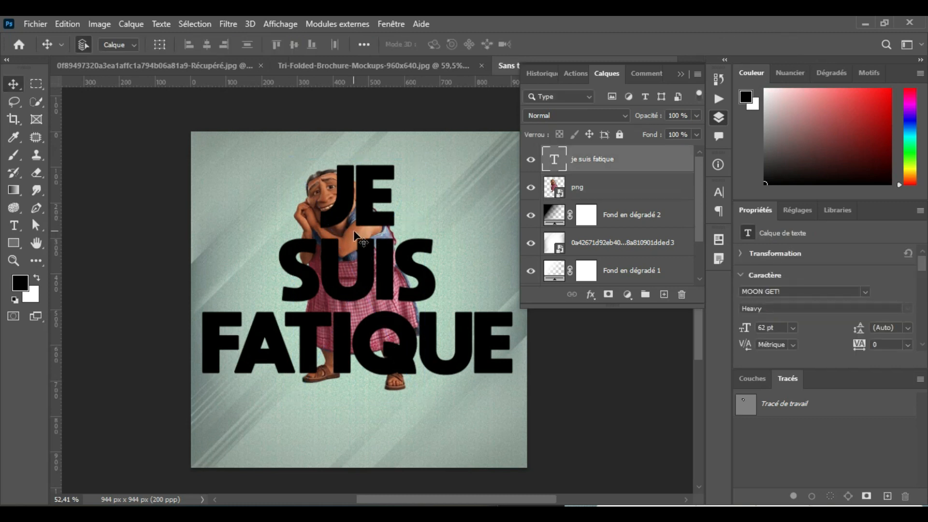
pyautogui.press('Up')
pyautogui.press('Up')
pyautogui.press('Up')
pyautogui.press('Up')
pyautogui.press('Up')
pyautogui.press('Up')
pyautogui.press('Up')
pyautogui.press('Up')
pyautogui.press('Up')
pyautogui.press('Up')
pyautogui.press('Up')
pyautogui.press('Up')
pyautogui.press('Up')
pyautogui.press('Up')
pyautogui.press('Up')
pyautogui.press('Up')
pyautogui.press('Up')
pyautogui.press('Up')
pyautogui.press('Up')
pyautogui.press('Up')
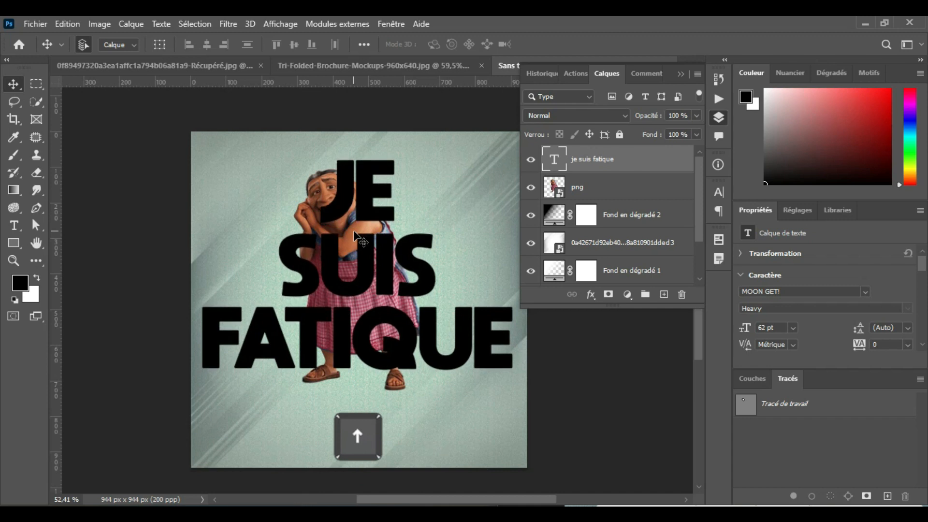
pyautogui.press('Up')
pyautogui.press('Up')
pyautogui.press('Up')
pyautogui.press('Up')
pyautogui.press('Up')
pyautogui.press('Up')
pyautogui.press('Up')
pyautogui.press('Up')
pyautogui.press('Up')
pyautogui.press('Up')
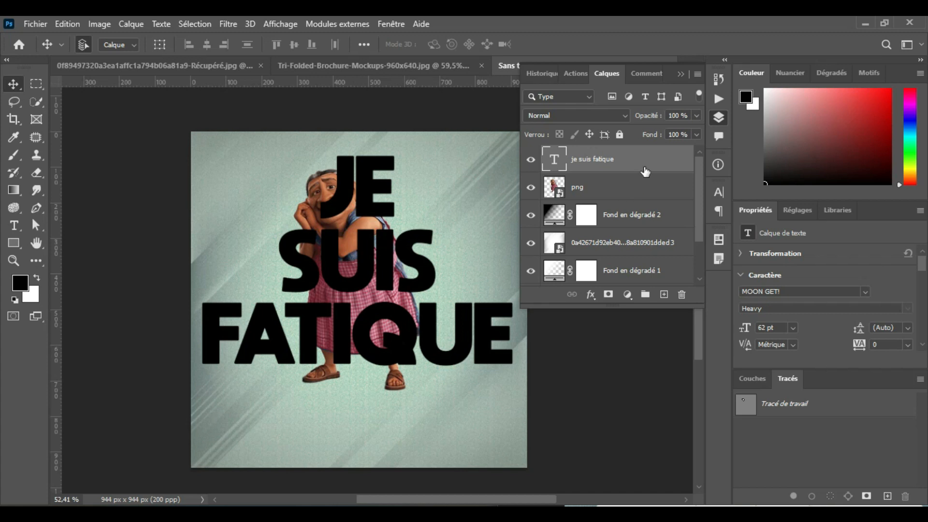
# Place the "je suis fatique" text layer below the png layer and recolour the words JE SUIS orange, #df4f00
pyautogui.moveTo(640, 168); pyautogui.dragTo(636, 200)
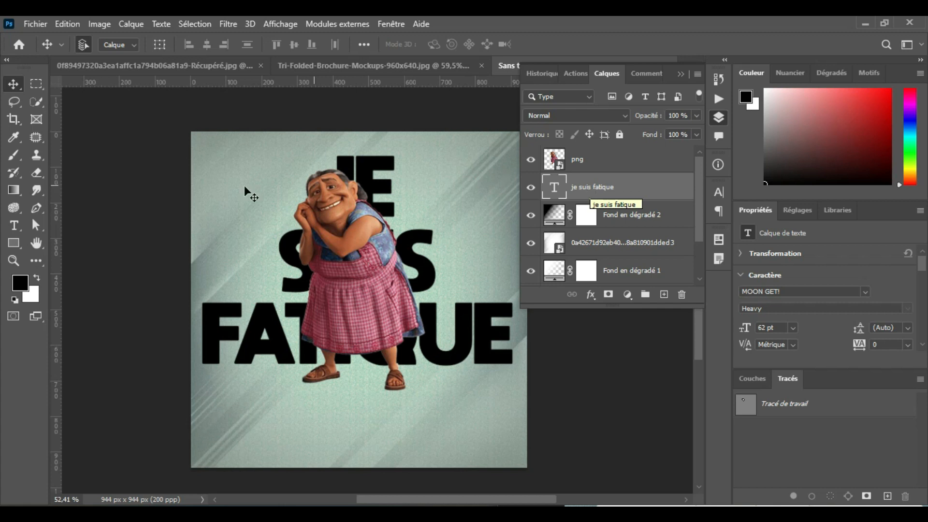
pyautogui.click(21, 230)
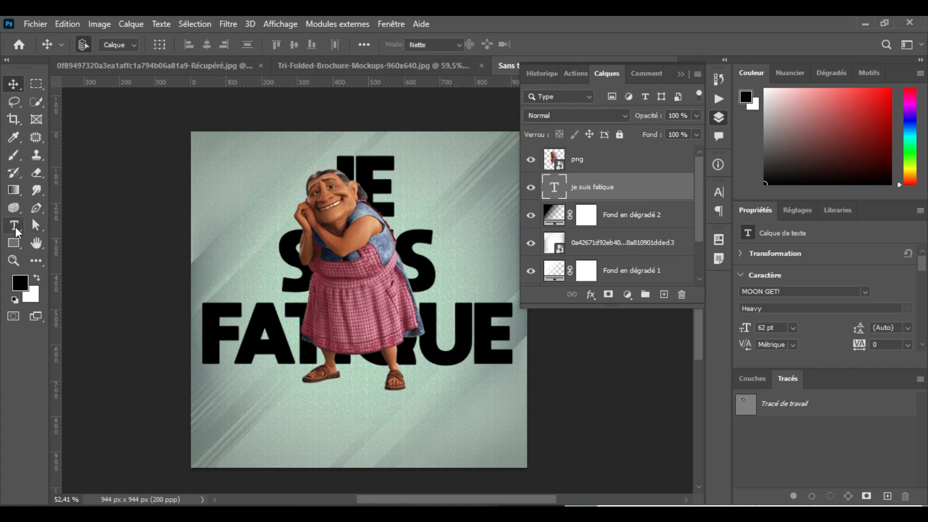
pyautogui.moveTo(332, 172); pyautogui.dragTo(439, 255)
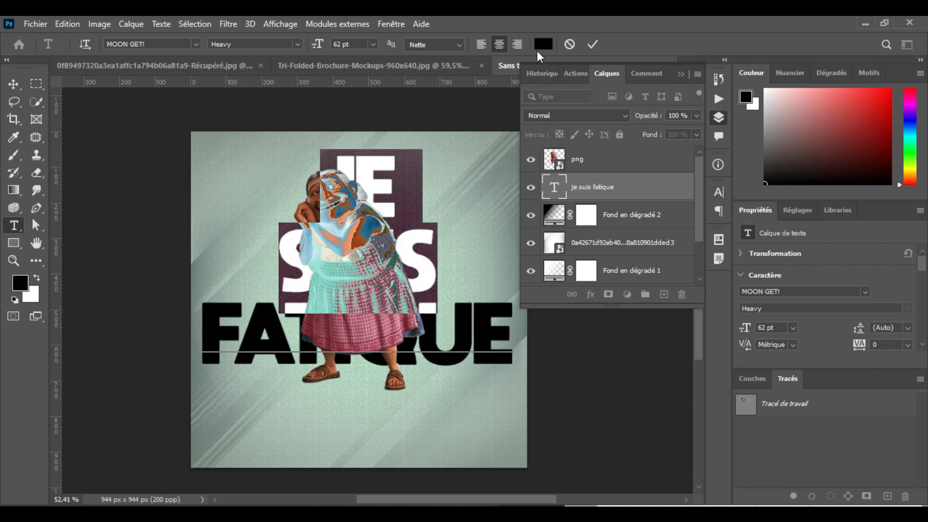
pyautogui.click(543, 44)
pyautogui.moveTo(735, 359); pyautogui.dragTo(742, 350)
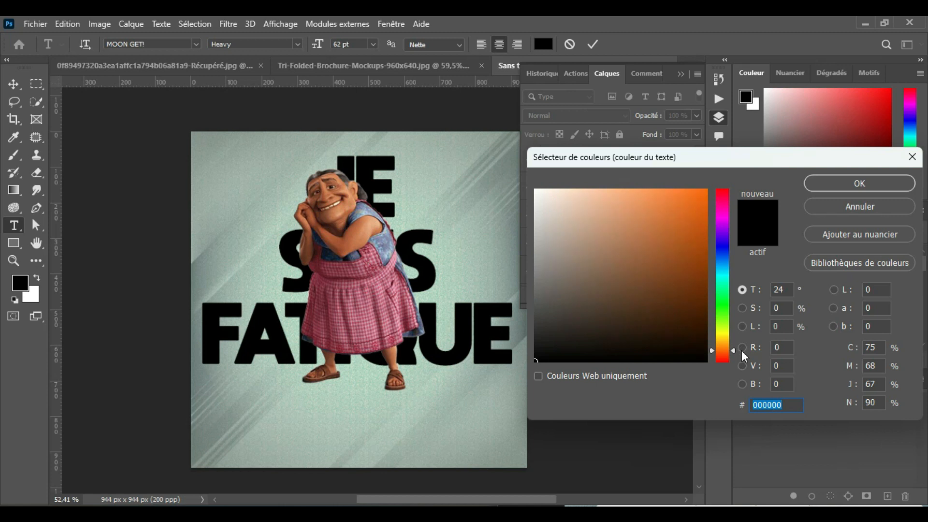
pyautogui.click(706, 191)
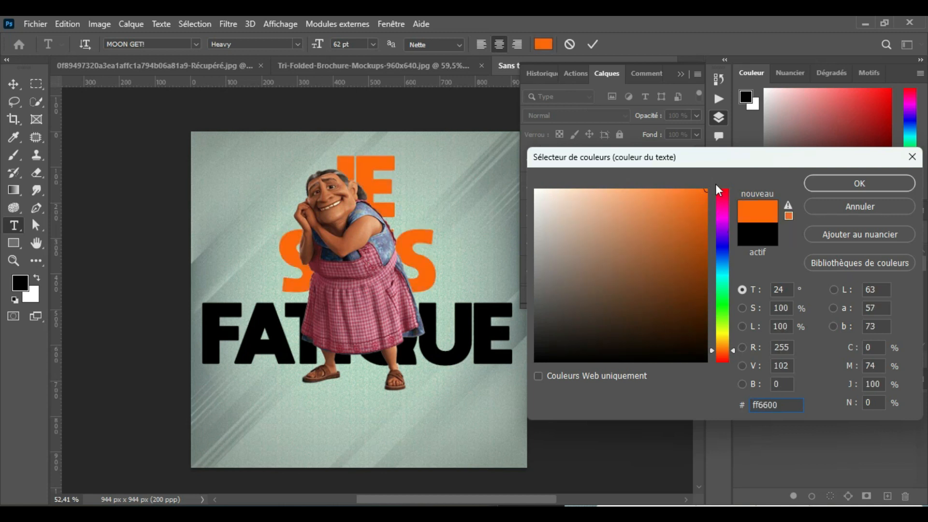
pyautogui.click(733, 350)
pyautogui.moveTo(729, 350); pyautogui.dragTo(726, 352)
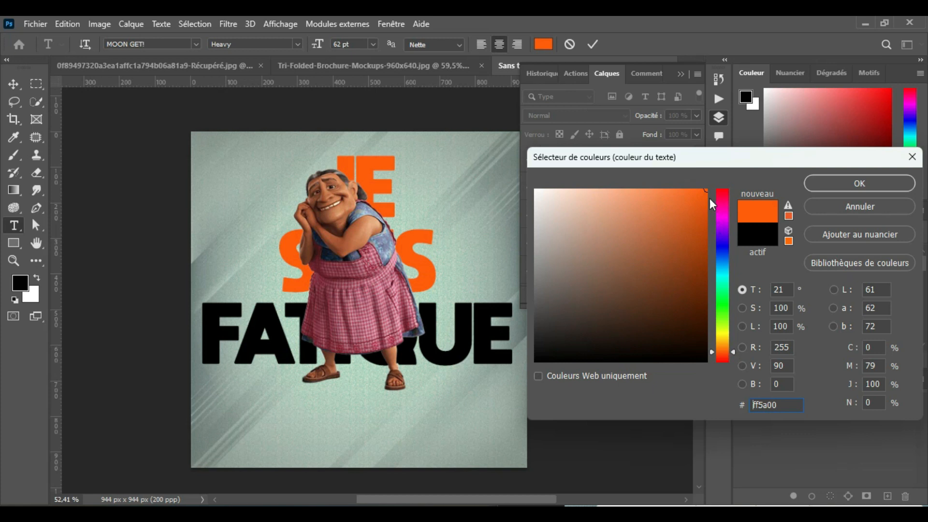
pyautogui.moveTo(706, 196); pyautogui.dragTo(711, 213)
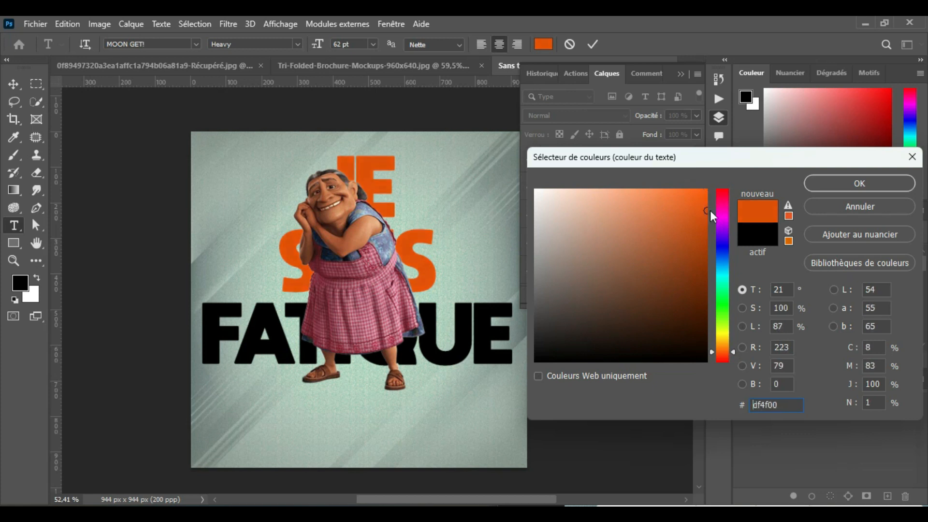
pyautogui.click(854, 186)
pyautogui.click(597, 49)
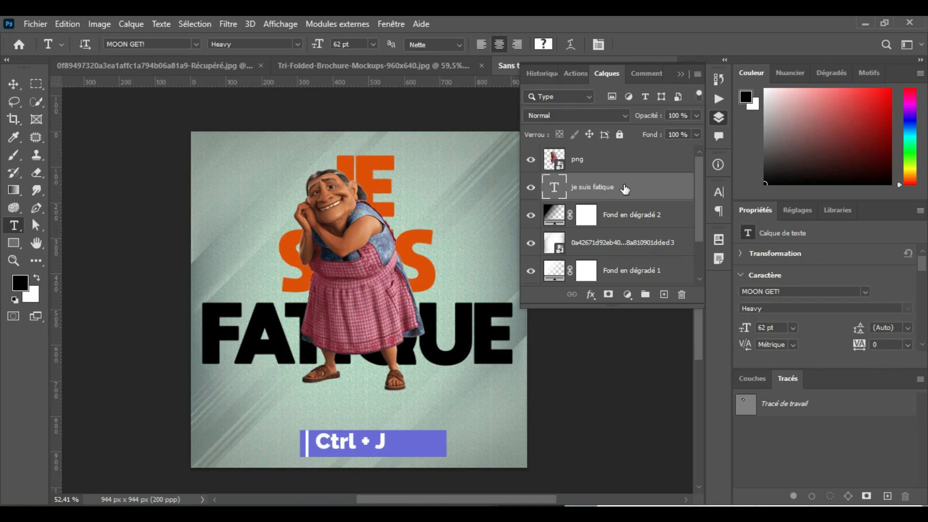
# Duplicate the "je suis fatique" text layer above the png layer and set the copy's fill to 0%
pyautogui.hotkey('ctrl', 'j')
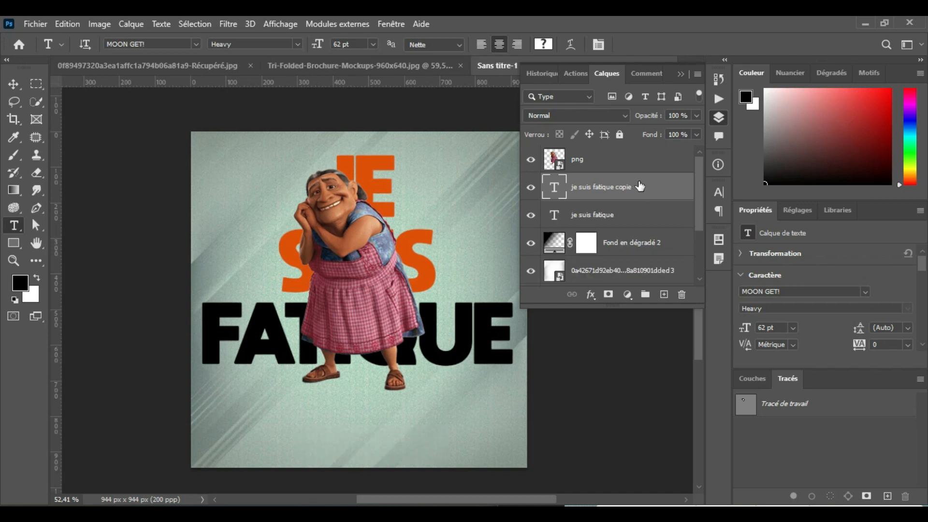
pyautogui.moveTo(638, 185); pyautogui.dragTo(631, 147)
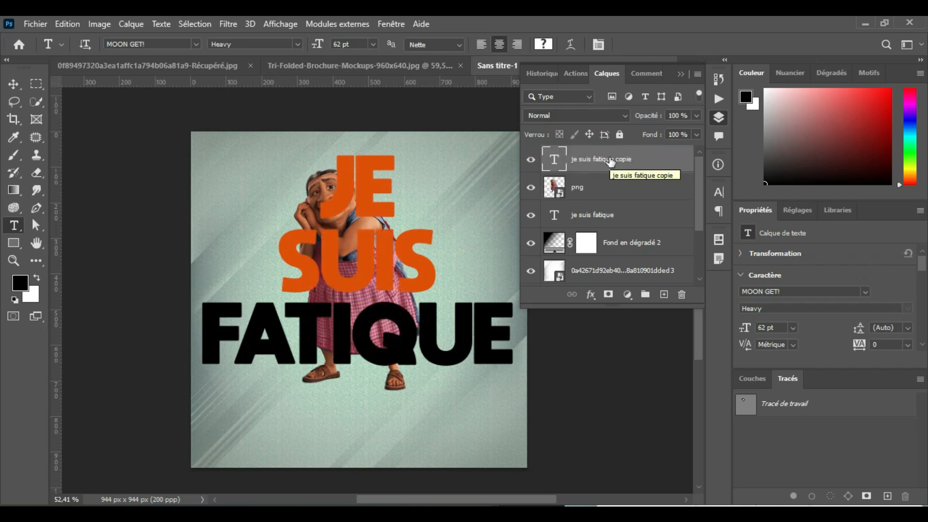
pyautogui.click(697, 135)
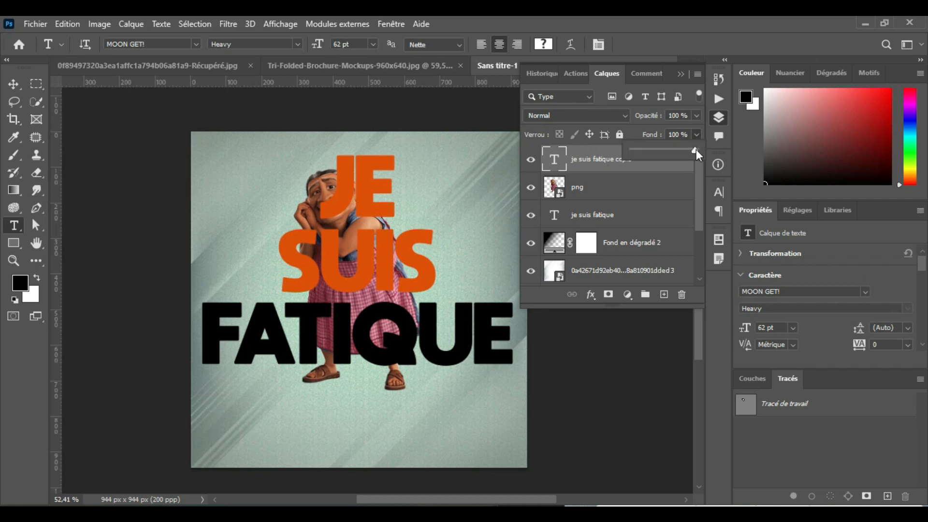
pyautogui.moveTo(652, 153); pyautogui.dragTo(612, 151)
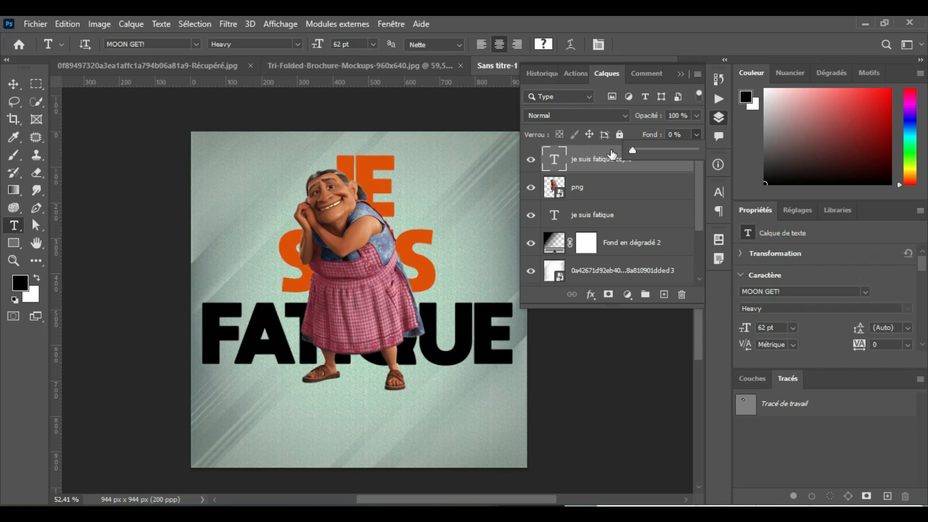
pyautogui.click(651, 121)
pyautogui.click(687, 112)
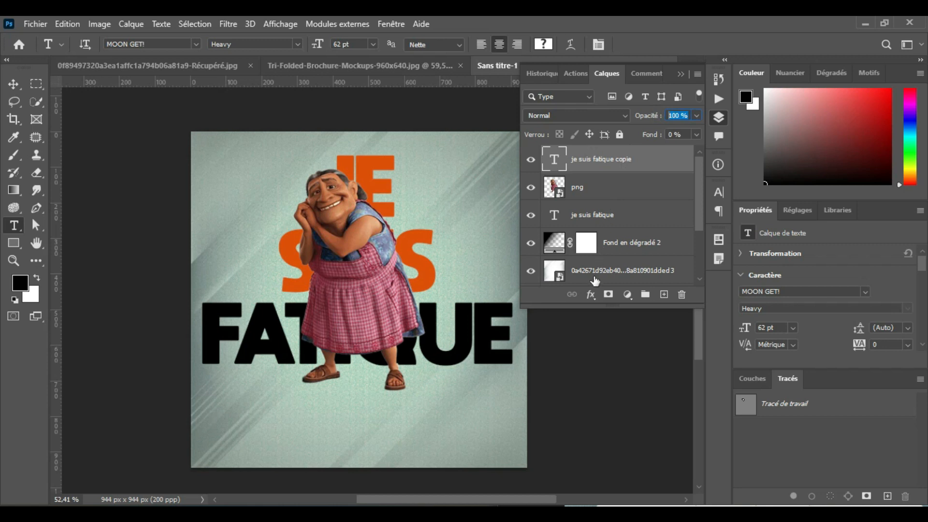
# Add a white 2 px outside stroke at 100% opacity to the "je suis fatique copie" layer
pyautogui.click(591, 296)
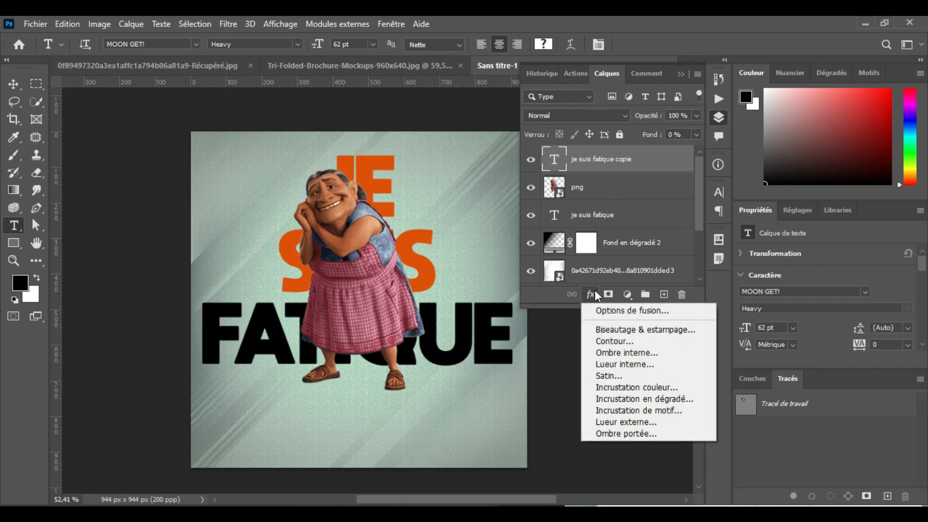
pyautogui.click(624, 341)
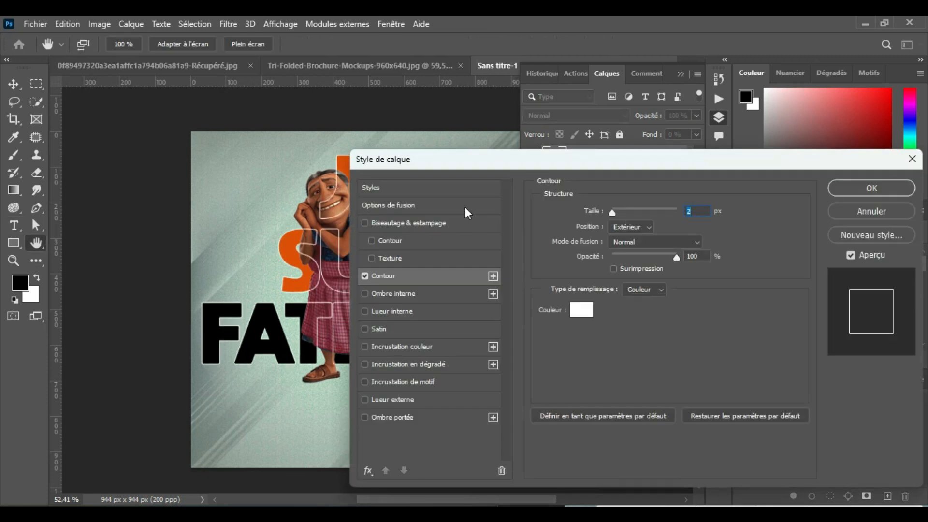
pyautogui.moveTo(407, 165); pyautogui.dragTo(543, 100)
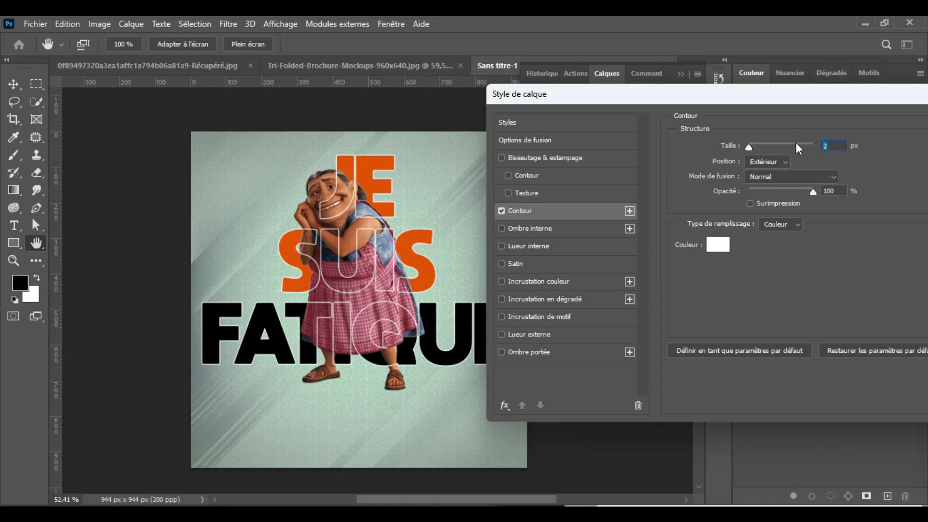
pyautogui.moveTo(843, 193); pyautogui.dragTo(808, 201)
pyautogui.click(718, 246)
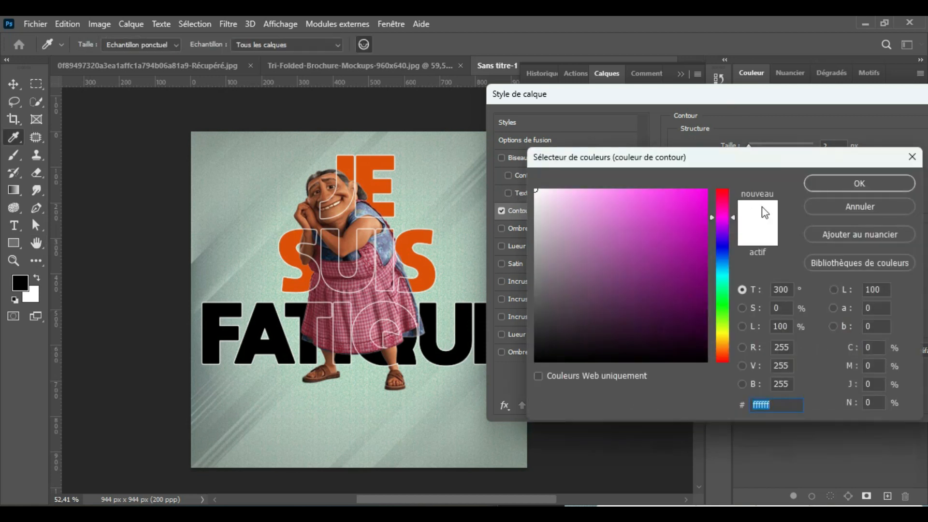
pyautogui.click(821, 188)
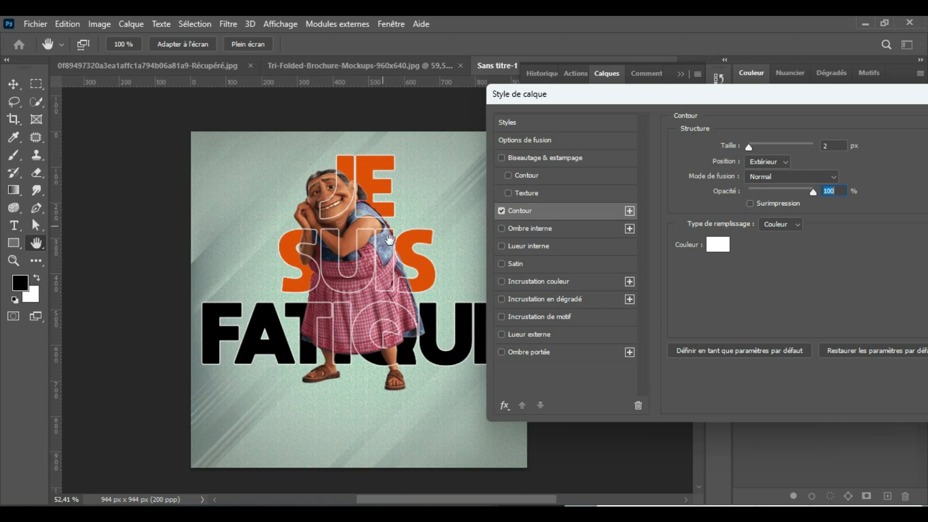
pyautogui.moveTo(776, 97); pyautogui.dragTo(430, 98)
pyautogui.press('Return')
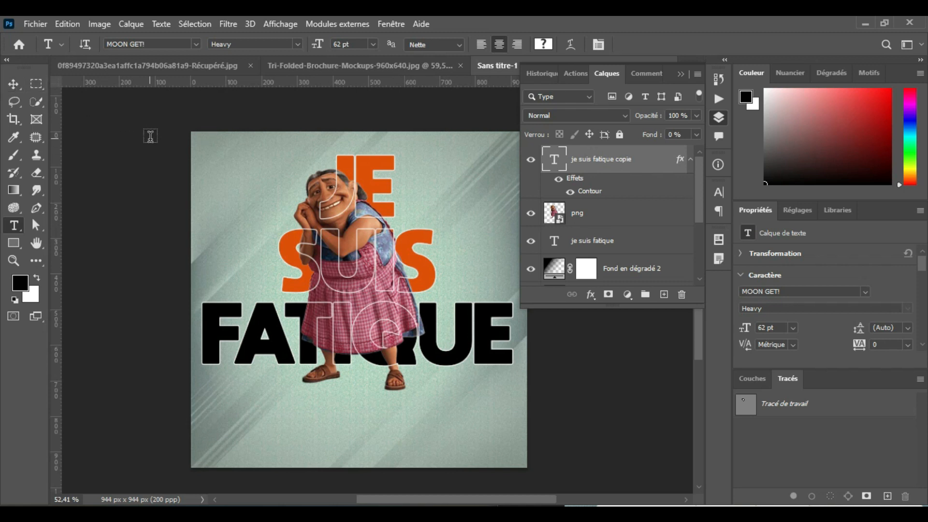
pyautogui.click(17, 85)
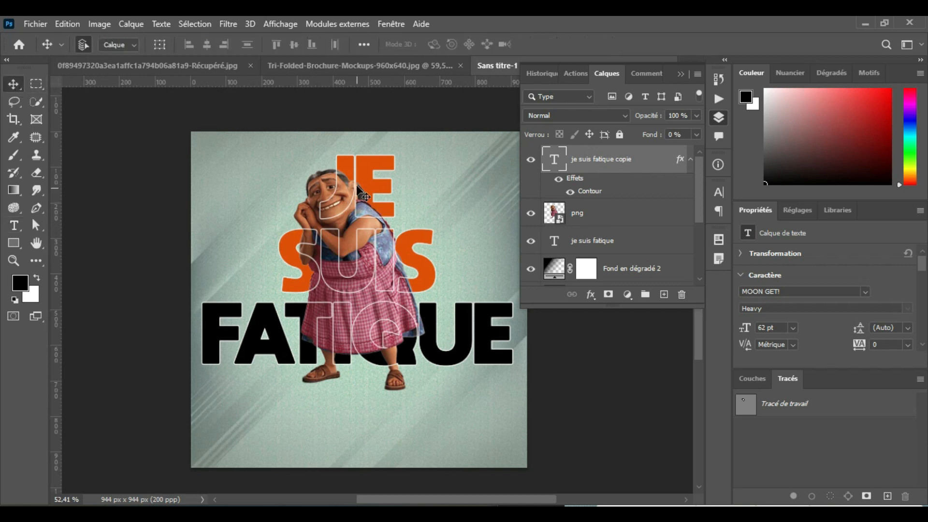
pyautogui.moveTo(358, 191); pyautogui.dragTo(438, 329)
pyautogui.hotkey('ctrl', 'z')
# Link the "je suis fatique copie" and "je suis fatique" layers, test moving them together and undo that move
pyautogui.keyDown('ctrl'); pyautogui.click(632, 244); pyautogui.keyUp('ctrl')
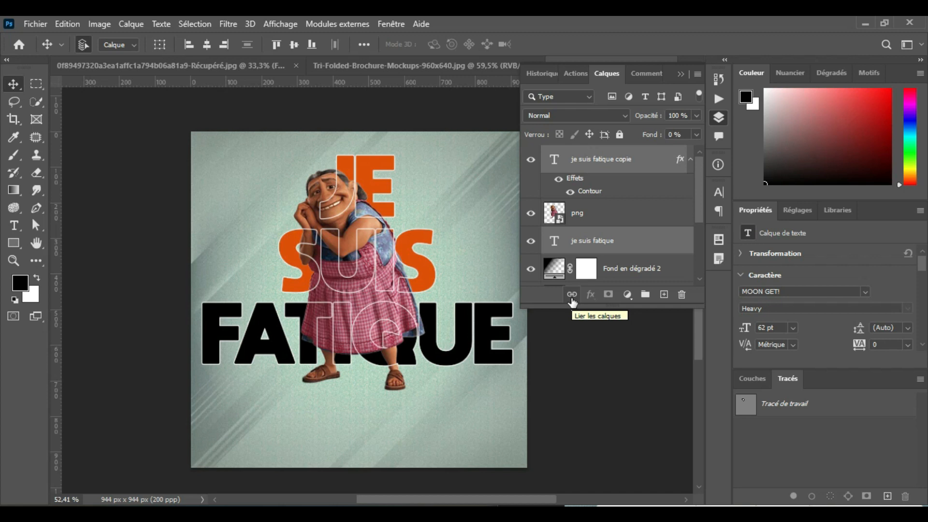
pyautogui.rightClick(632, 166)
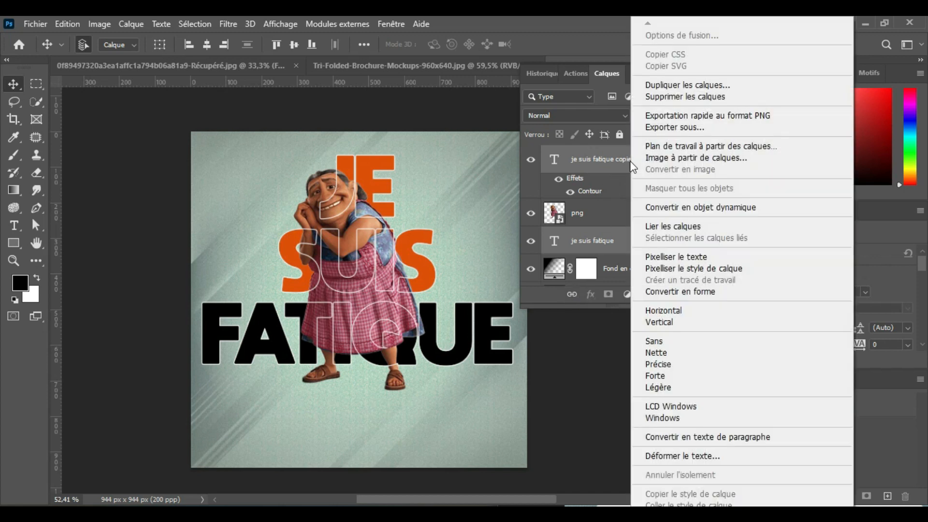
pyautogui.click(692, 227)
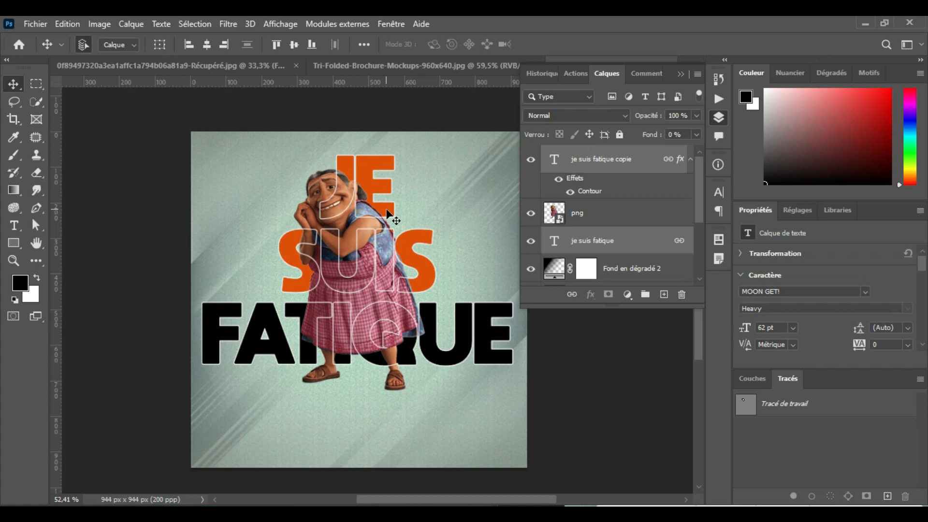
pyautogui.moveTo(359, 164); pyautogui.dragTo(402, 189)
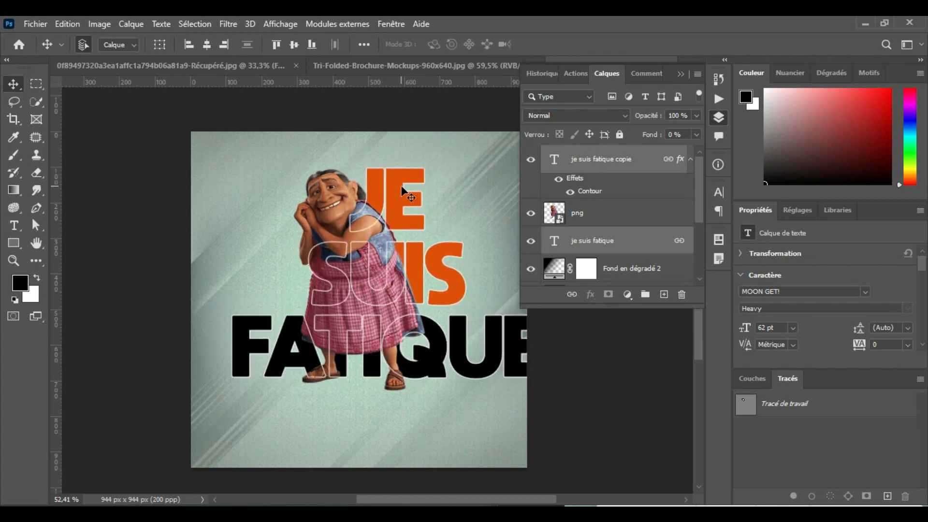
pyautogui.hotkey('ctrl', 'z')
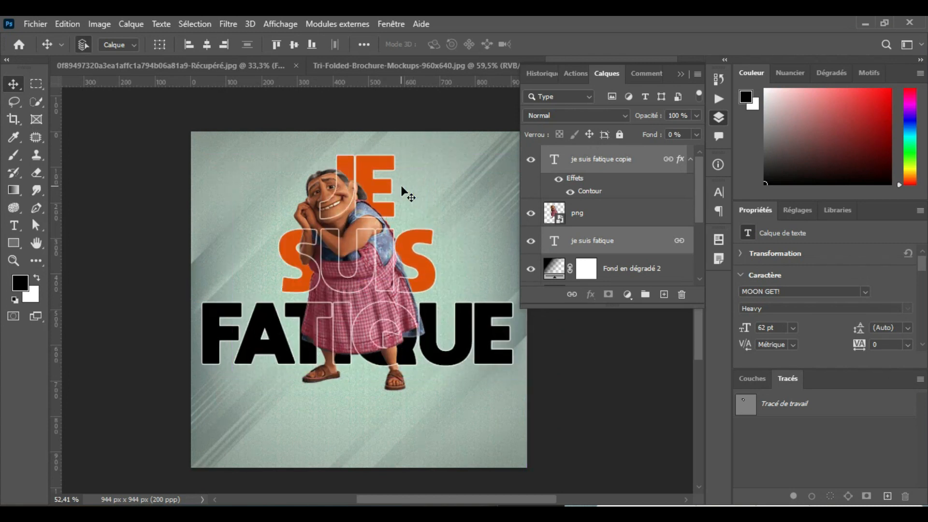
# Delete the word JE from the outlined text copy so the outline no longer crosses the character's face
pyautogui.click(394, 237)
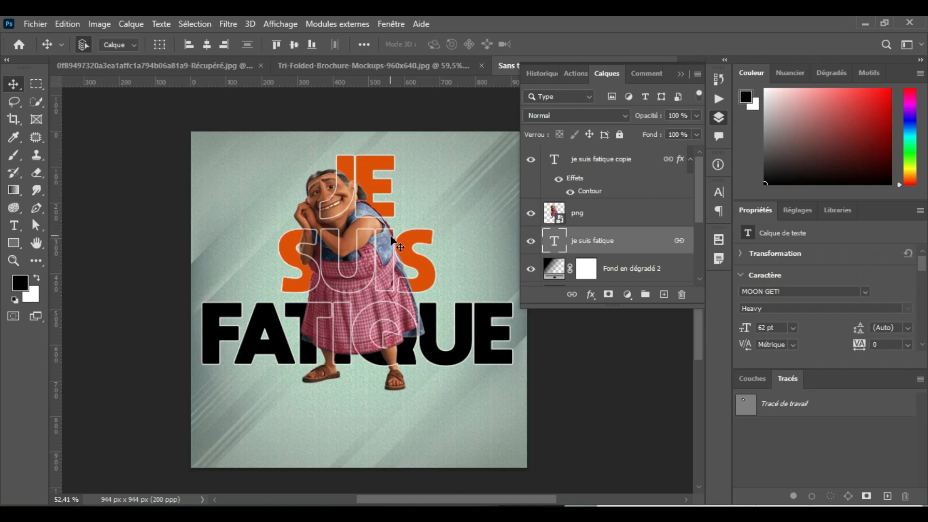
pyautogui.click(14, 226)
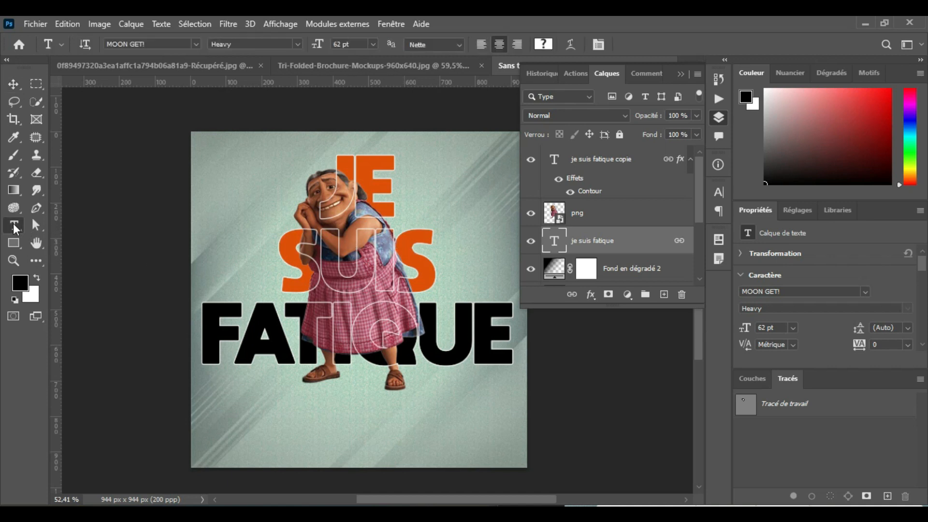
pyautogui.click(638, 164)
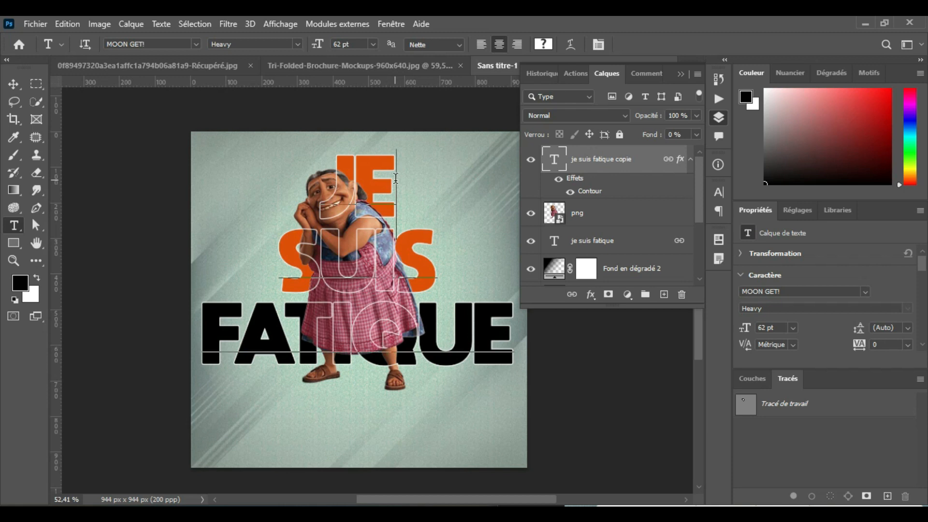
pyautogui.click(396, 178)
pyautogui.moveTo(378, 173); pyautogui.dragTo(315, 173)
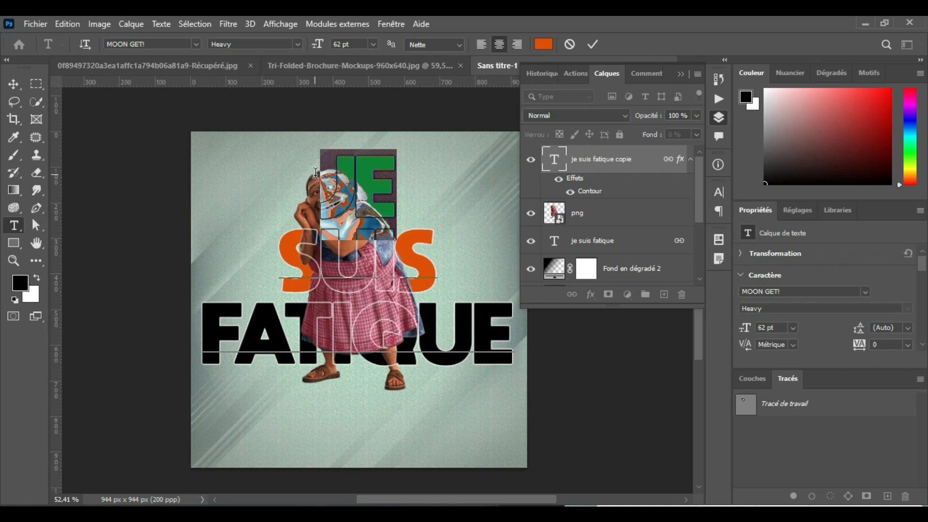
pyautogui.press('BackSpace')
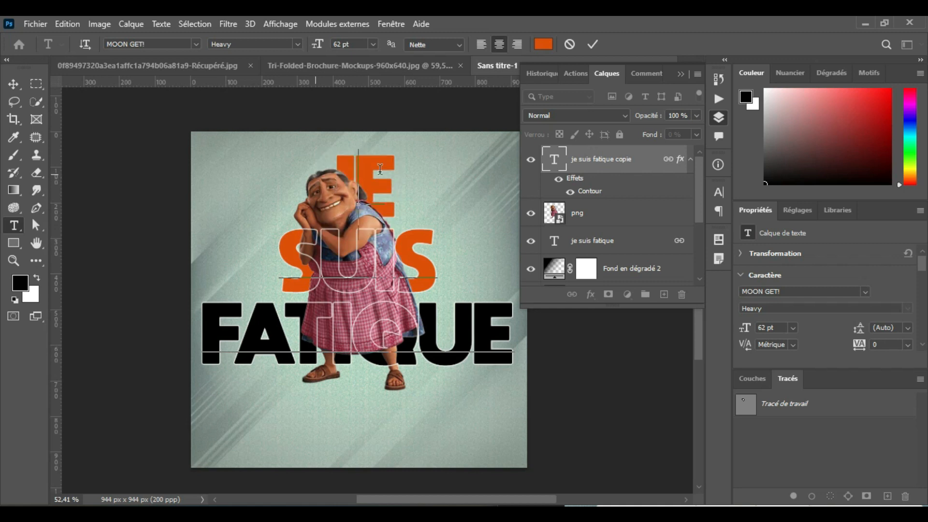
pyautogui.click(594, 44)
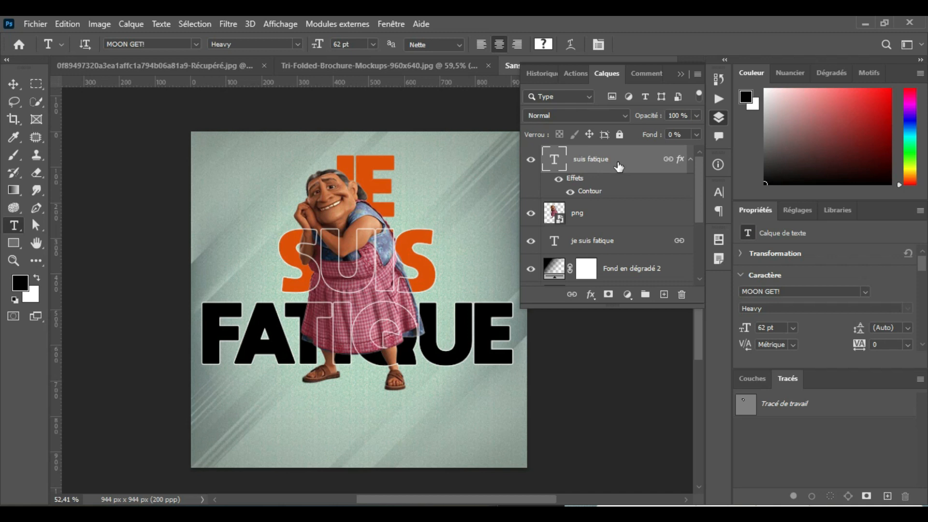
# Add a black drop shadow to the "suis fatique" layer with 100% opacity, 3 px distance, 2% spread and 7 px size
pyautogui.click(591, 295)
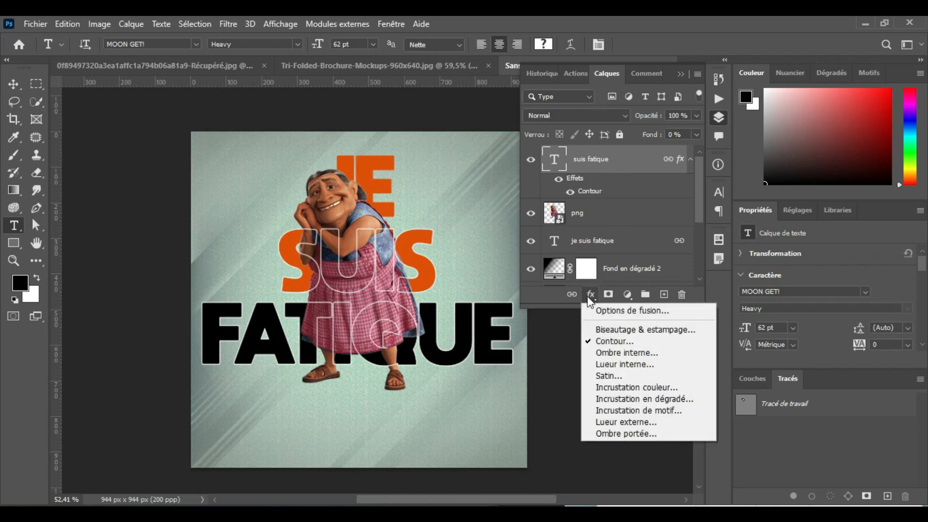
pyautogui.click(616, 433)
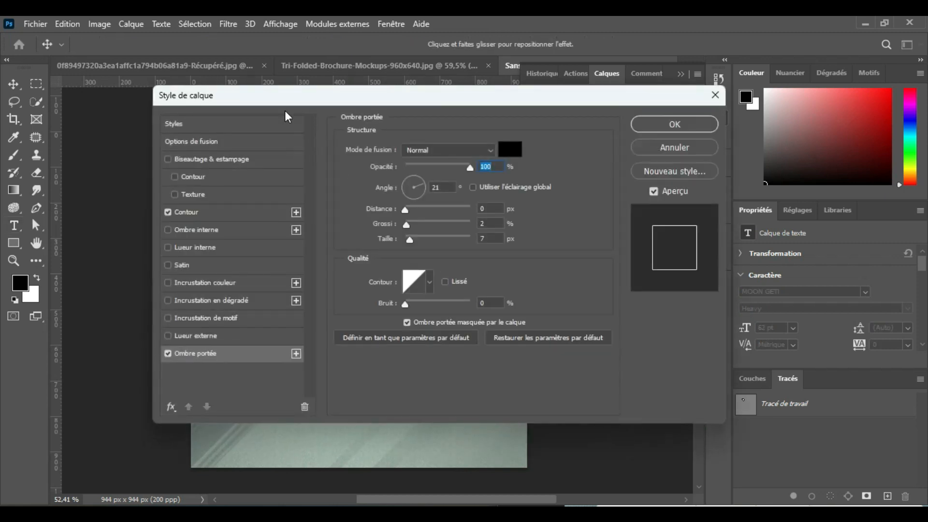
pyautogui.moveTo(236, 97); pyautogui.dragTo(492, 71)
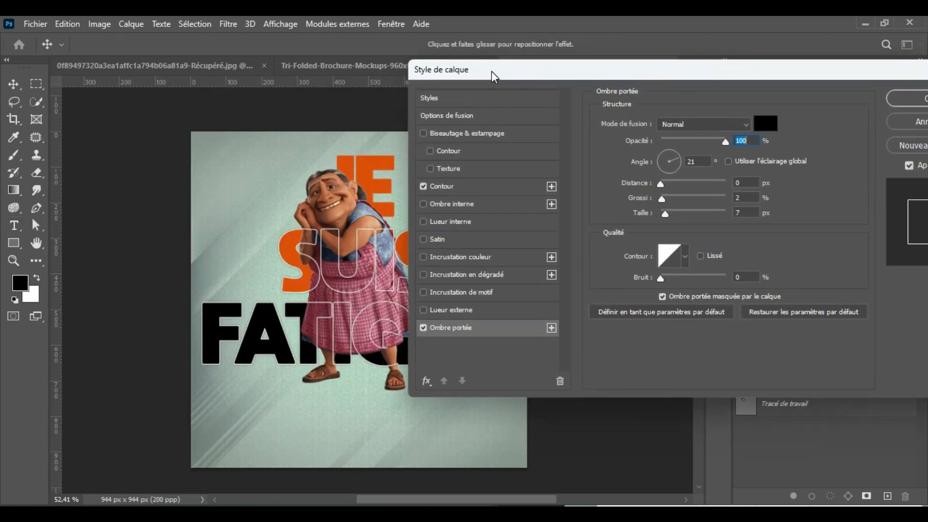
pyautogui.moveTo(607, 71); pyautogui.dragTo(591, 77)
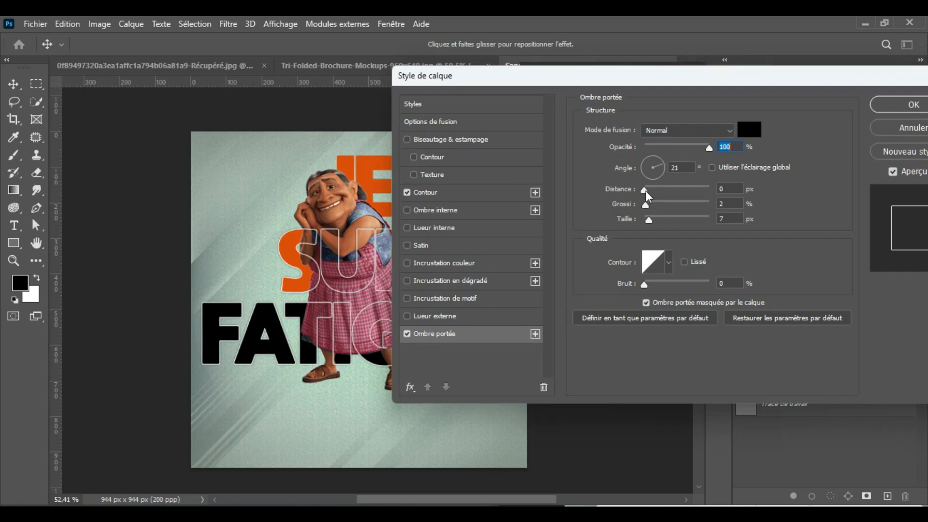
pyautogui.moveTo(548, 79); pyautogui.dragTo(581, 81)
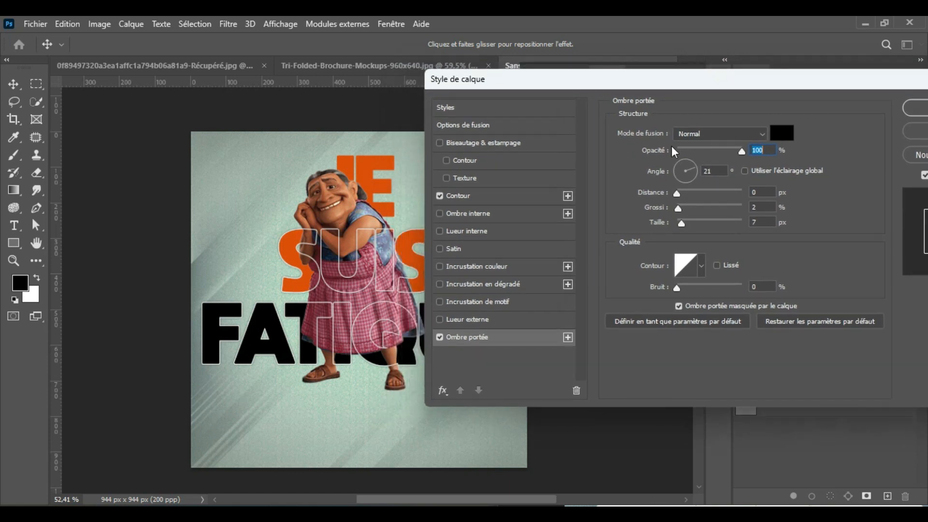
pyautogui.moveTo(677, 193); pyautogui.dragTo(680, 193)
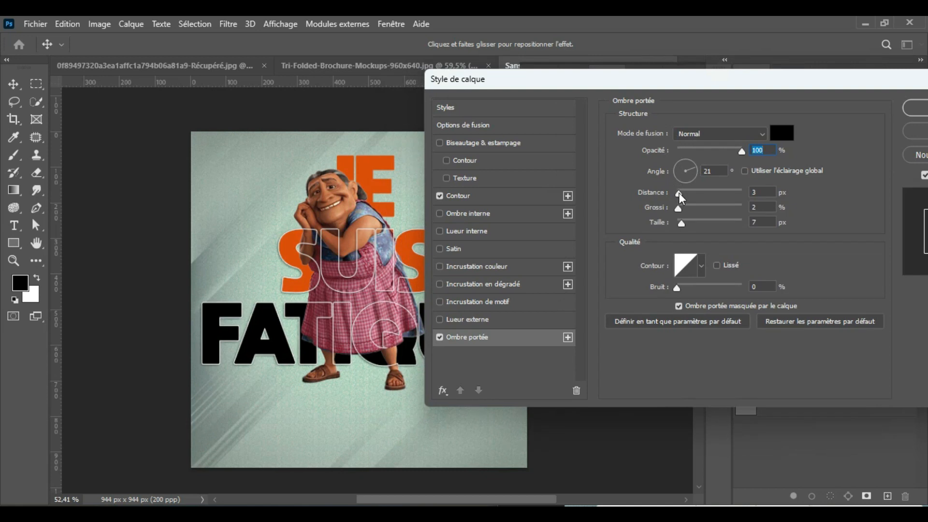
pyautogui.moveTo(680, 193); pyautogui.dragTo(680, 193)
pyautogui.click(741, 151)
pyautogui.click(752, 207)
pyautogui.moveTo(714, 83); pyautogui.dragTo(605, 88)
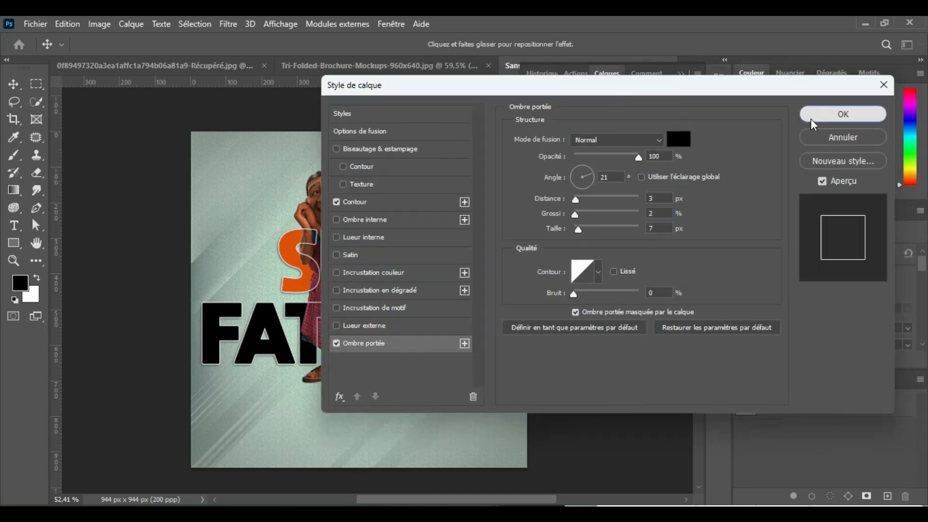
pyautogui.click(831, 115)
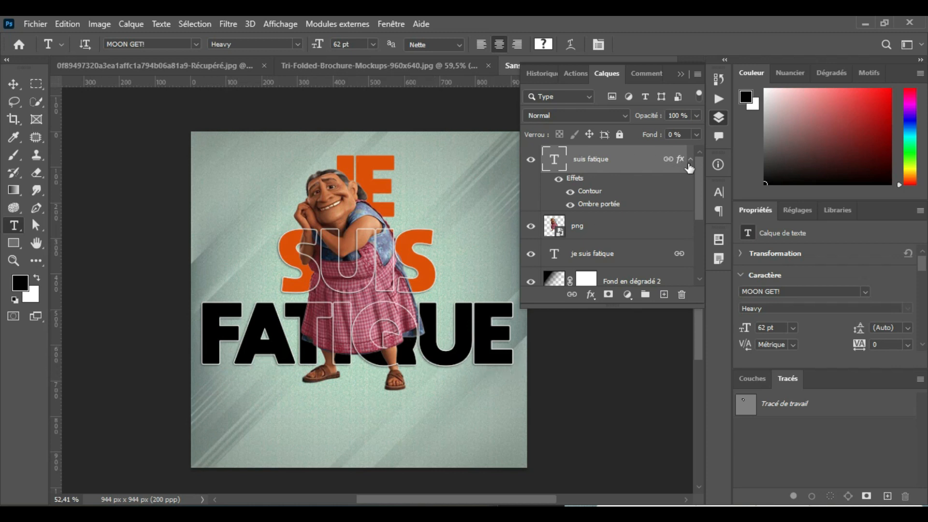
# Create a new layer directly above "Fond en dégradé 2" and name it "Ombre pour texte"
pyautogui.moveTo(699, 167); pyautogui.dragTo(699, 189)
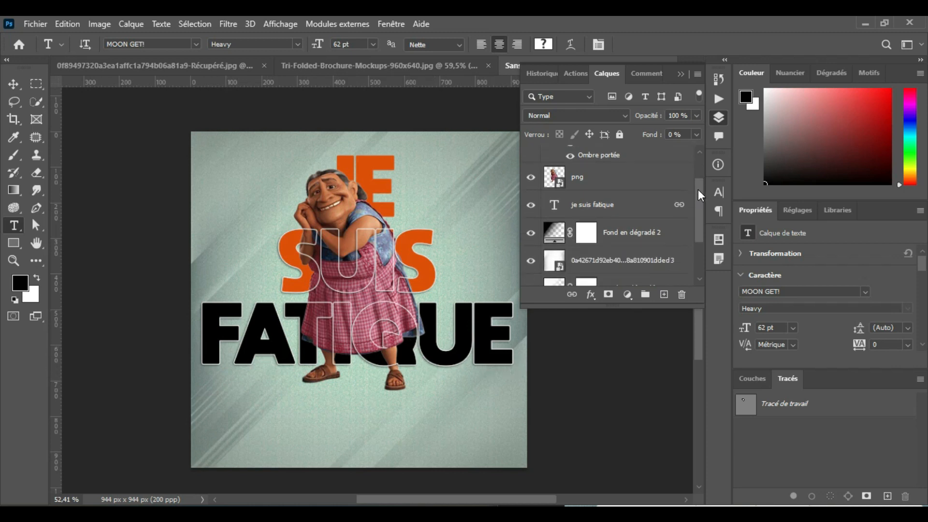
pyautogui.click(623, 235)
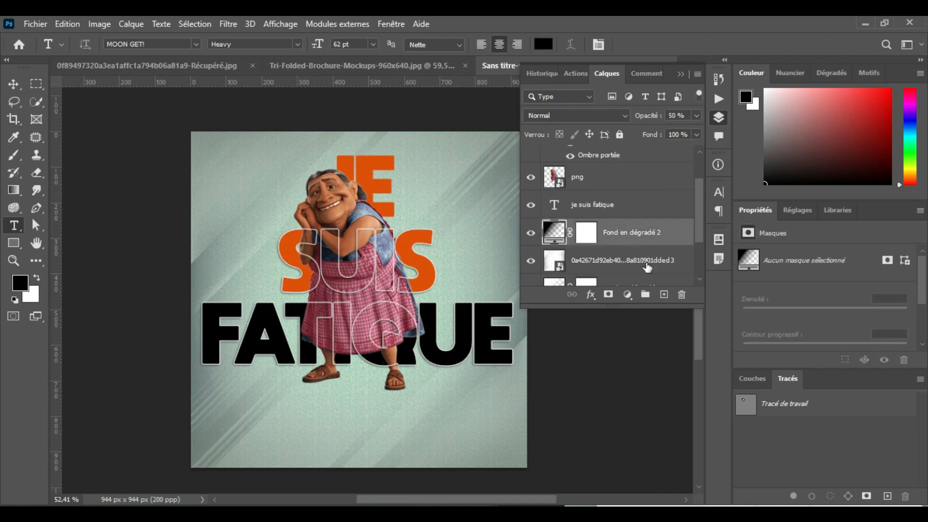
pyautogui.click(664, 296)
pyautogui.doubleClick(586, 235)
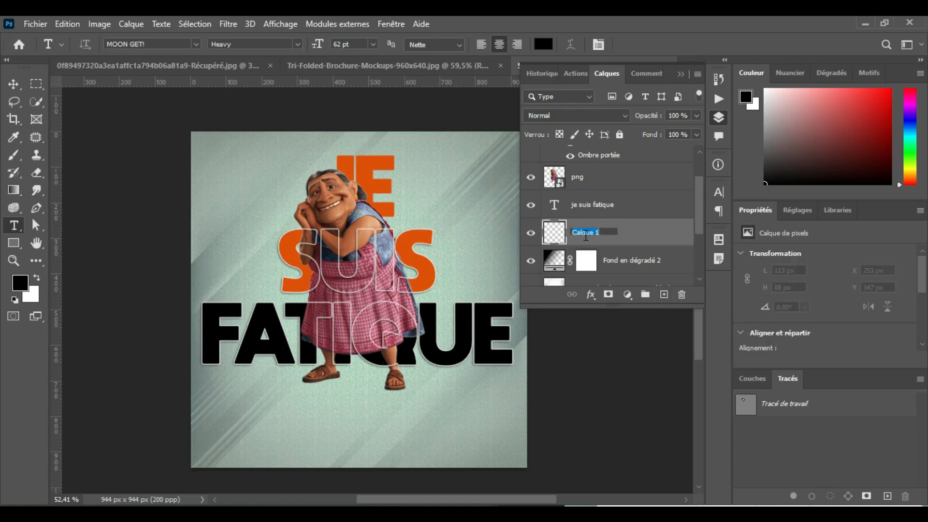
pyautogui.write('Ombre pour texte')
pyautogui.press('Return')
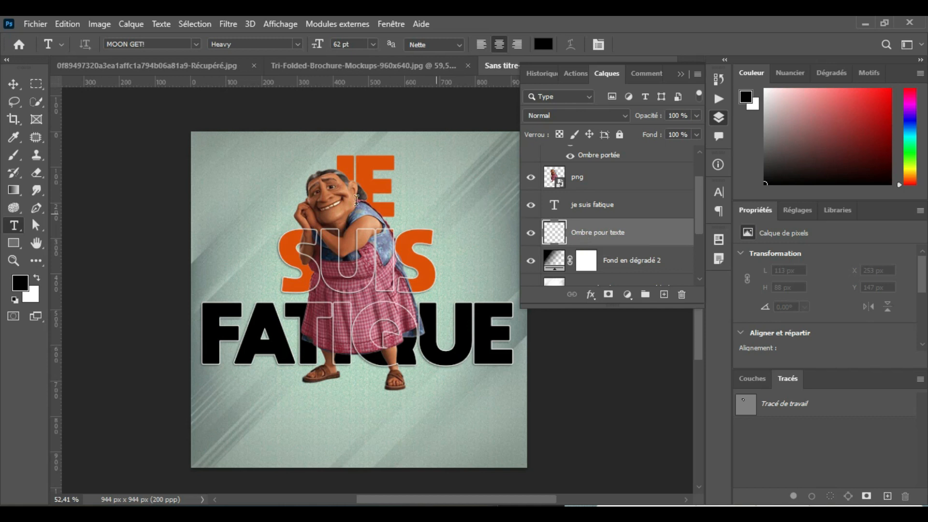
# Set up a soft round black brush with 100% flow and a size of about 319 px
pyautogui.click(14, 153)
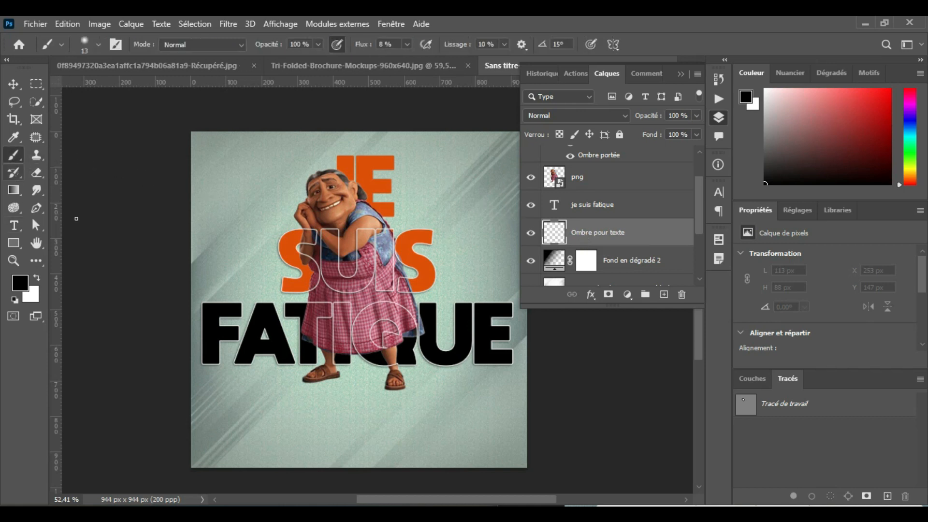
pyautogui.moveTo(365, 49); pyautogui.dragTo(433, 57)
pyautogui.keyDown('alt'); pyautogui.rightClick(293, 198); pyautogui.keyUp('alt')
pyautogui.moveTo(293, 199)
pyautogui.mouseDown()
pyautogui.moveTo(458, 202)
pyautogui.moveTo(306, 198)
pyautogui.mouseUp()
pyautogui.click(98, 43)
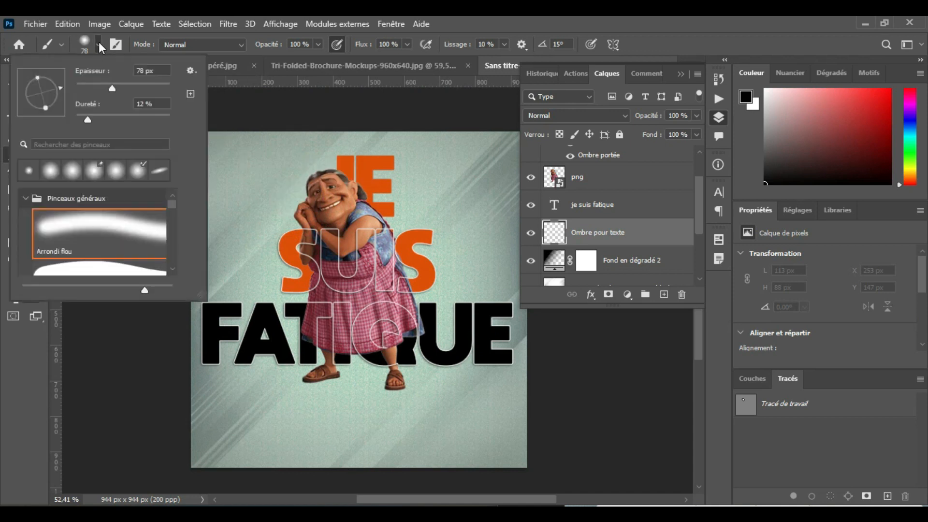
pyautogui.moveTo(111, 87)
pyautogui.mouseDown()
pyautogui.moveTo(155, 90)
pyautogui.moveTo(128, 90)
pyautogui.moveTo(145, 95)
pyautogui.mouseUp()
pyautogui.click(99, 44)
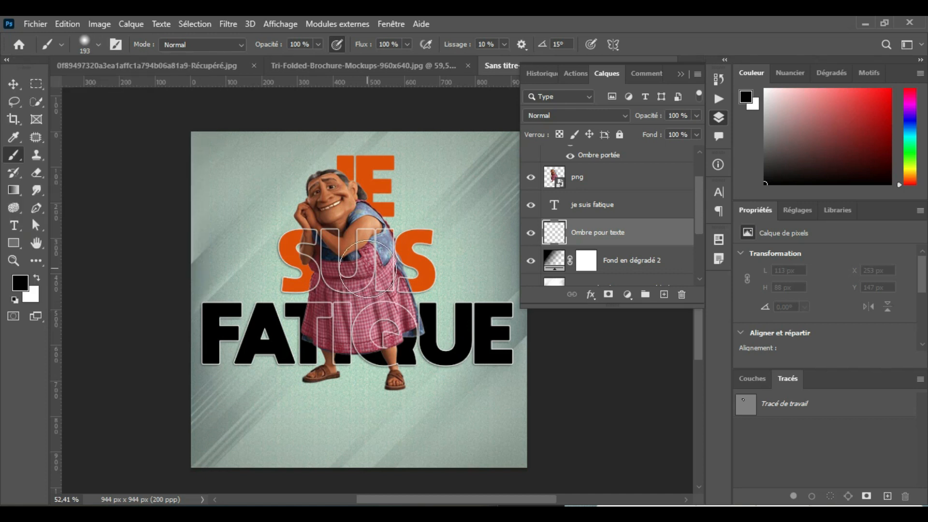
pyautogui.moveTo(357, 254)
pyautogui.mouseDown()
pyautogui.moveTo(402, 256)
pyautogui.moveTo(343, 251)
pyautogui.moveTo(376, 249)
pyautogui.mouseUp()
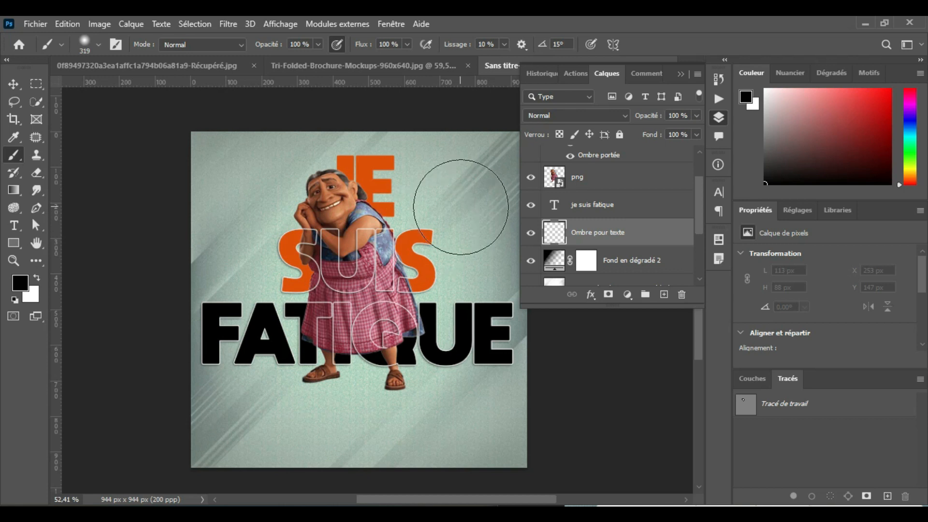
# Paint a dense soft black spot to the right of the character on the "Ombre pour texte" layer
pyautogui.click(461, 207)
pyautogui.click(461, 207)
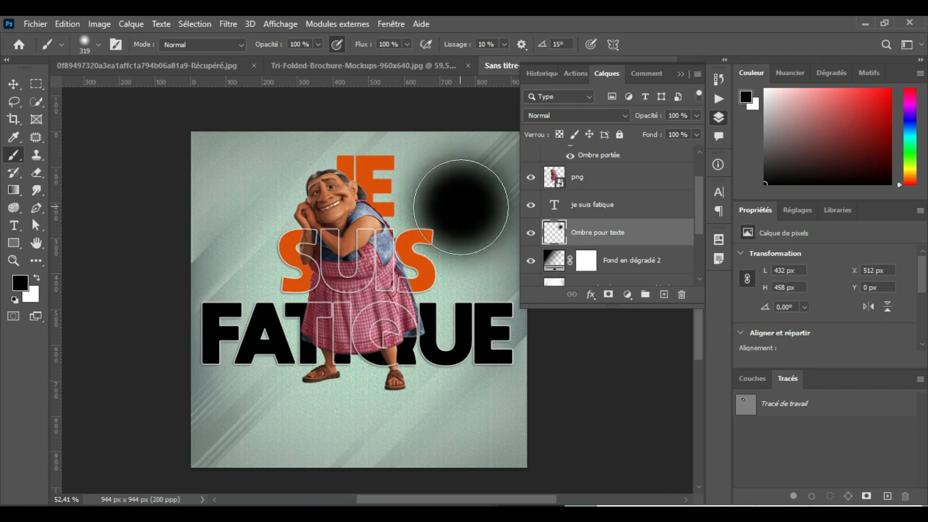
pyautogui.click(460, 207)
pyautogui.click(461, 207)
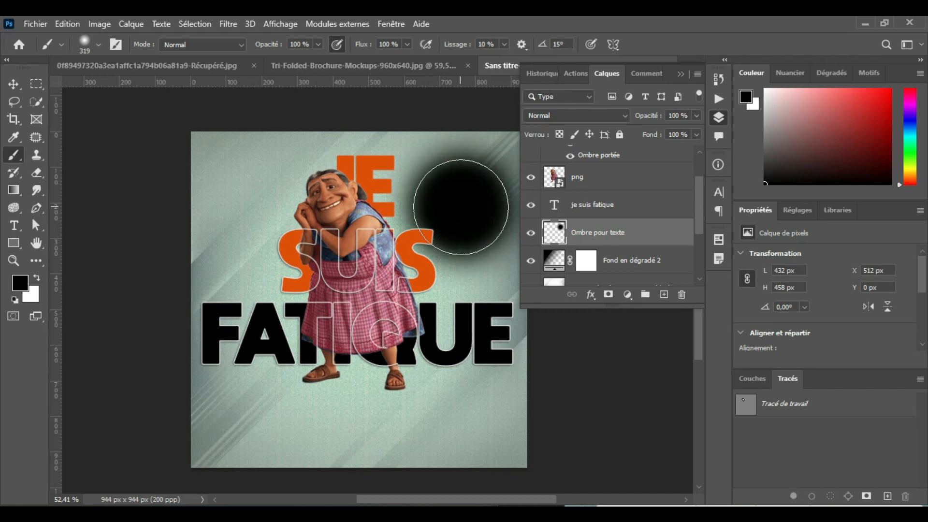
pyautogui.click(461, 207)
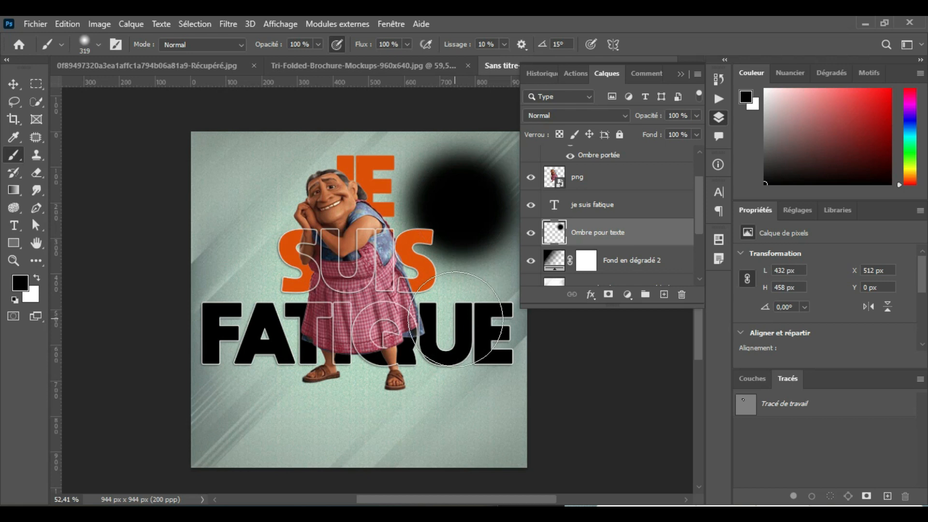
pyautogui.click(14, 85)
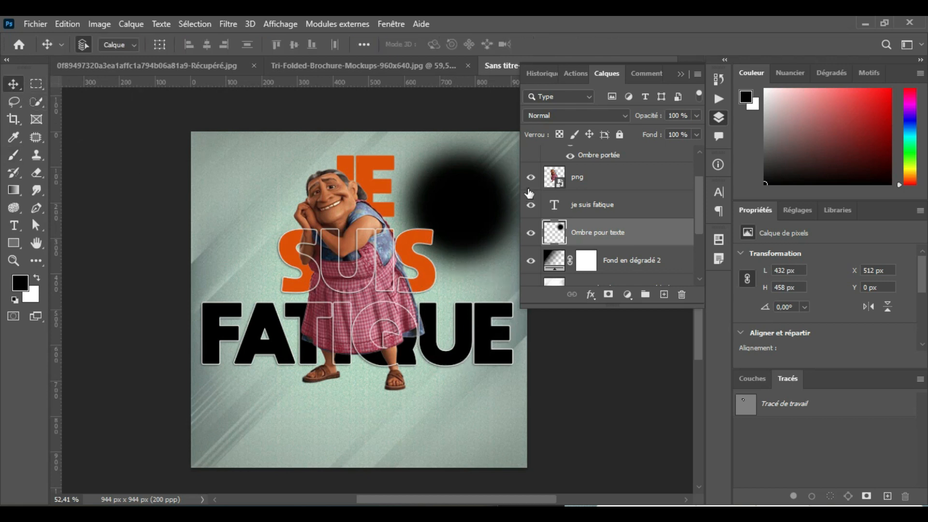
pyautogui.moveTo(465, 205); pyautogui.dragTo(466, 245)
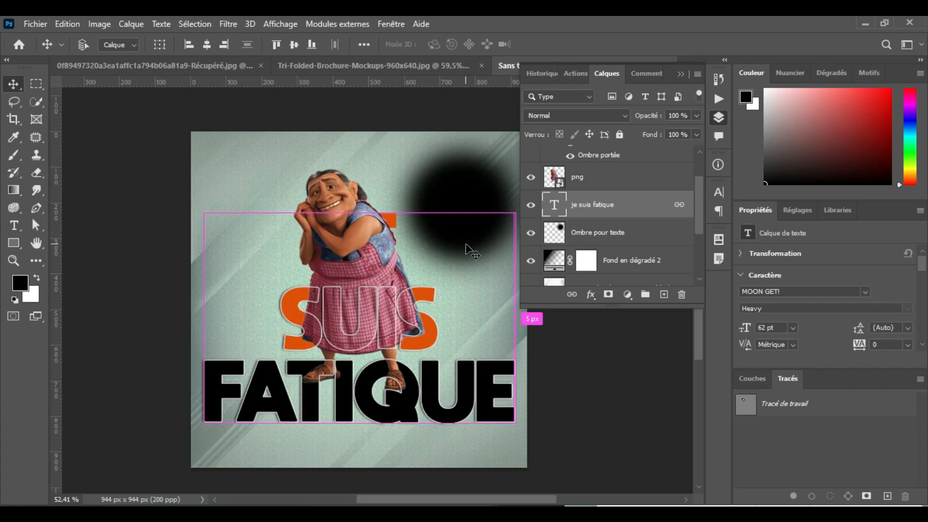
pyautogui.hotkey('ctrl', 'z')
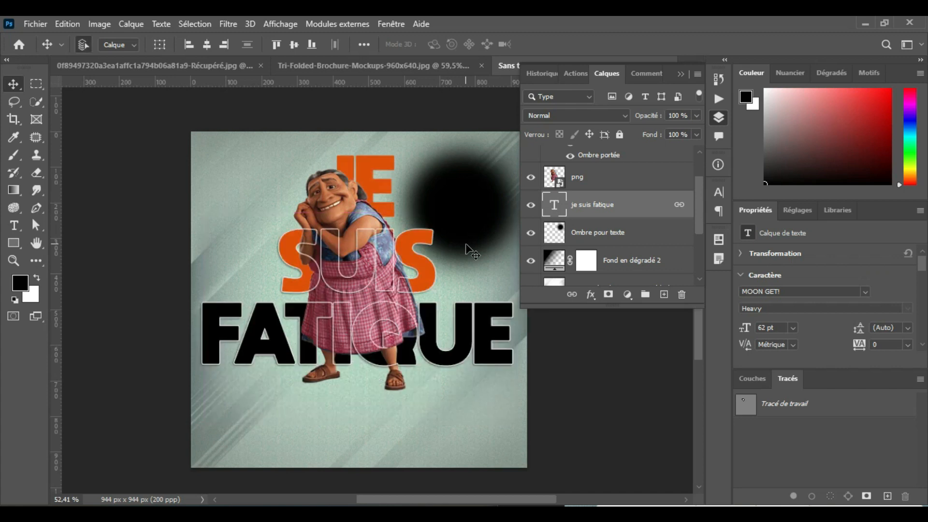
# Transform the black spot on "Ombre pour texte" into a thin wide strip, about 237.73% wide and 8.30% high
pyautogui.click(626, 238)
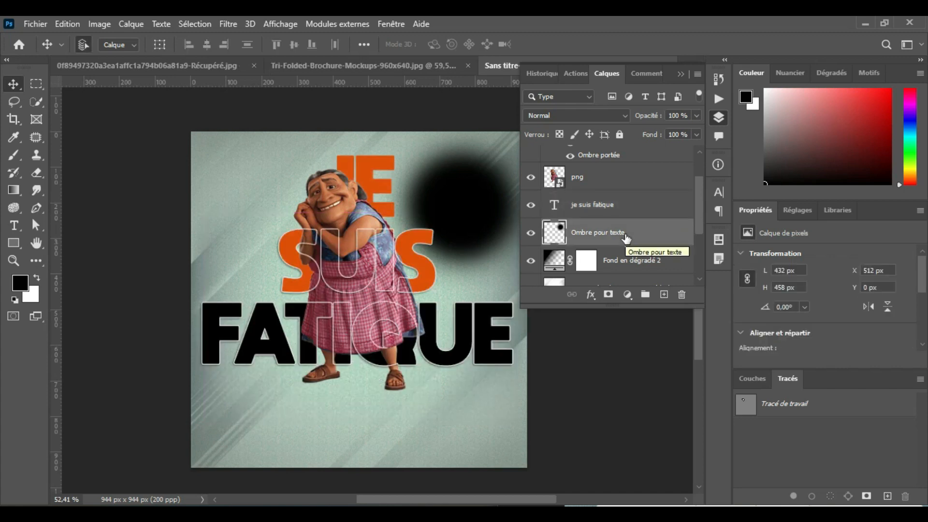
pyautogui.hotkey('ctrl', 't')
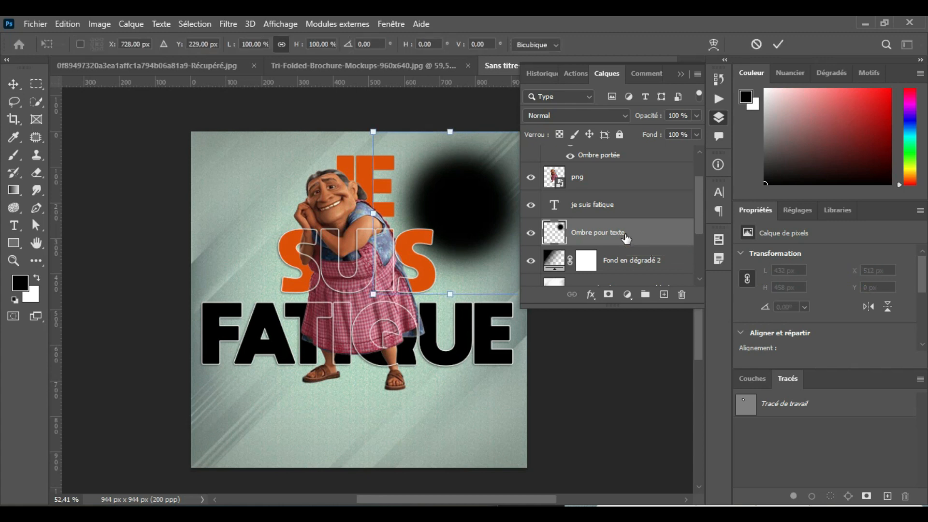
pyautogui.moveTo(501, 191); pyautogui.dragTo(379, 329)
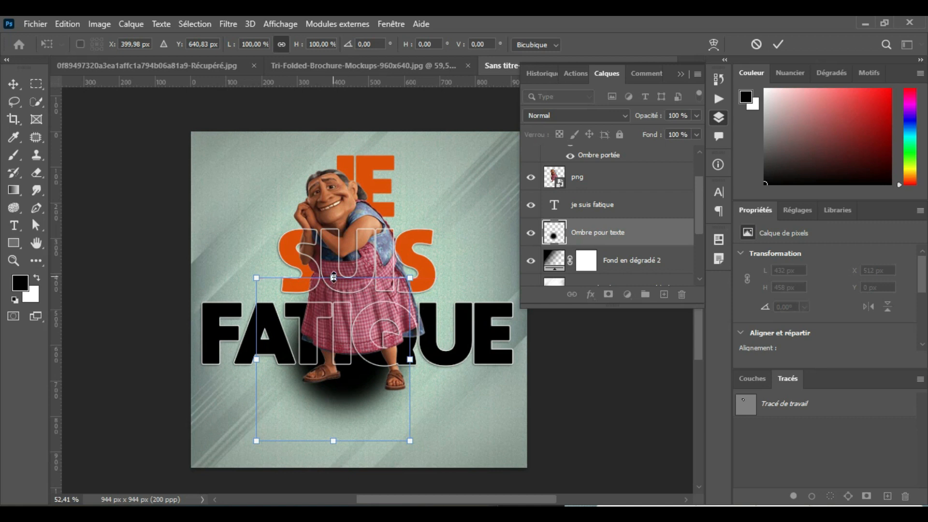
pyautogui.moveTo(333, 278); pyautogui.dragTo(337, 428)
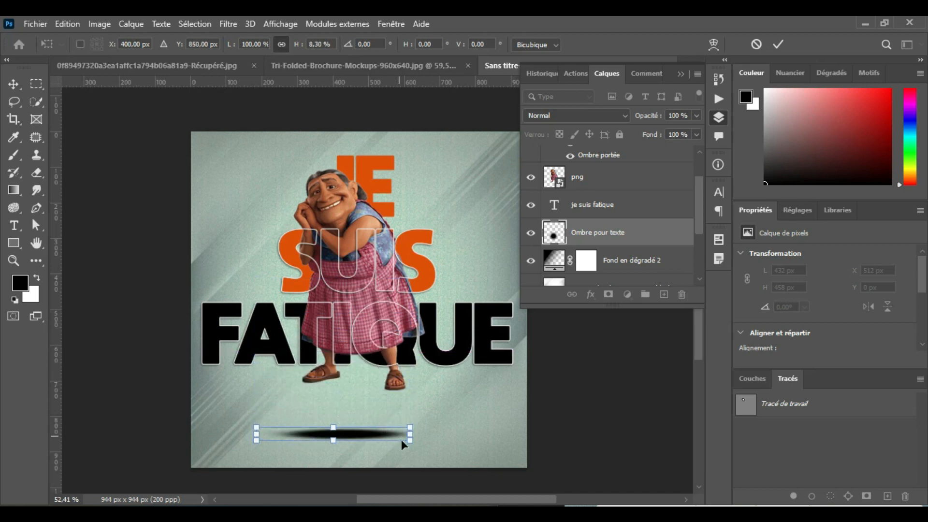
pyautogui.moveTo(411, 435); pyautogui.dragTo(519, 436)
pyautogui.moveTo(249, 436); pyautogui.dragTo(154, 437)
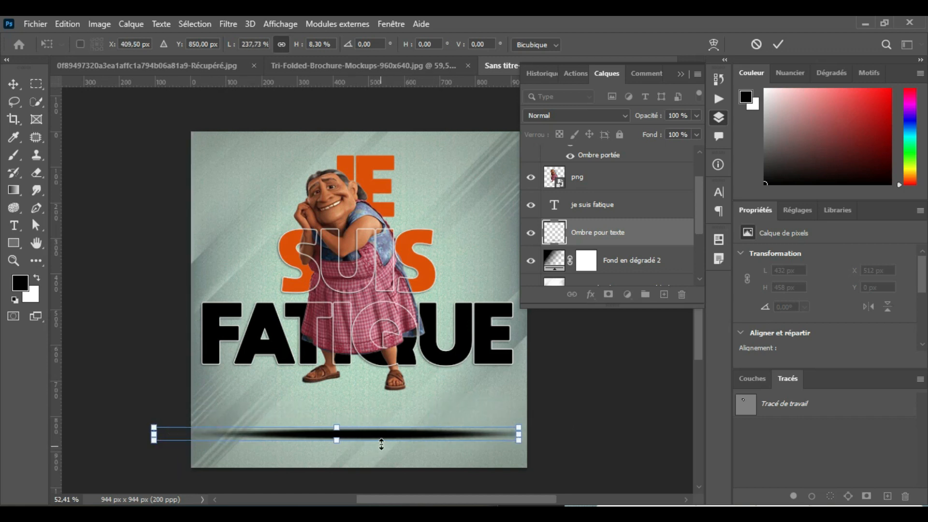
# Move the shadow strip to the base of the word FATIQUE and flatten it to about 4.15% height
pyautogui.moveTo(383, 435); pyautogui.dragTo(382, 412)
pyautogui.moveTo(376, 380); pyautogui.dragTo(373, 373)
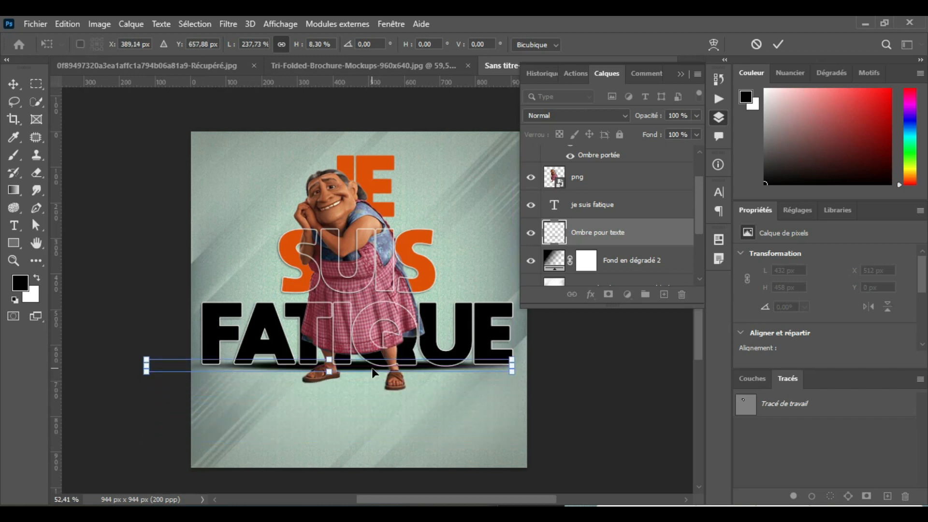
pyautogui.moveTo(330, 361); pyautogui.dragTo(333, 366)
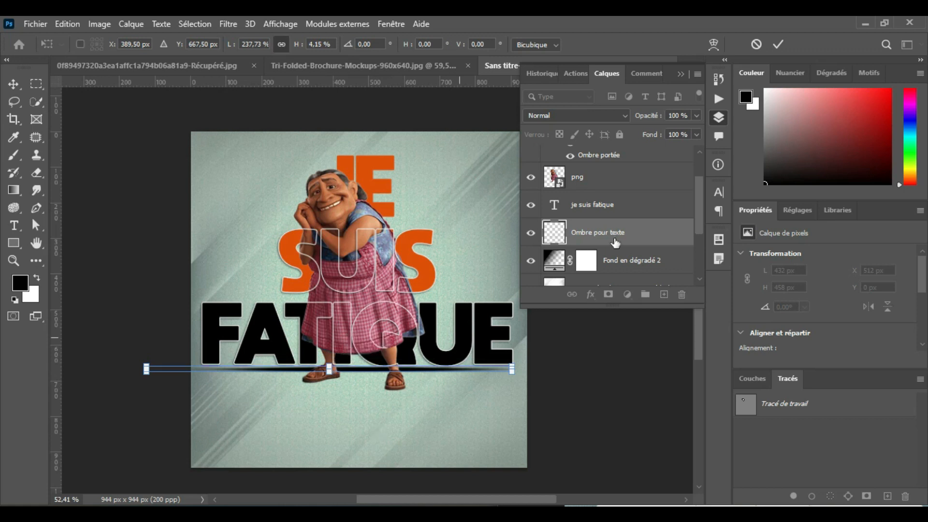
pyautogui.click(779, 42)
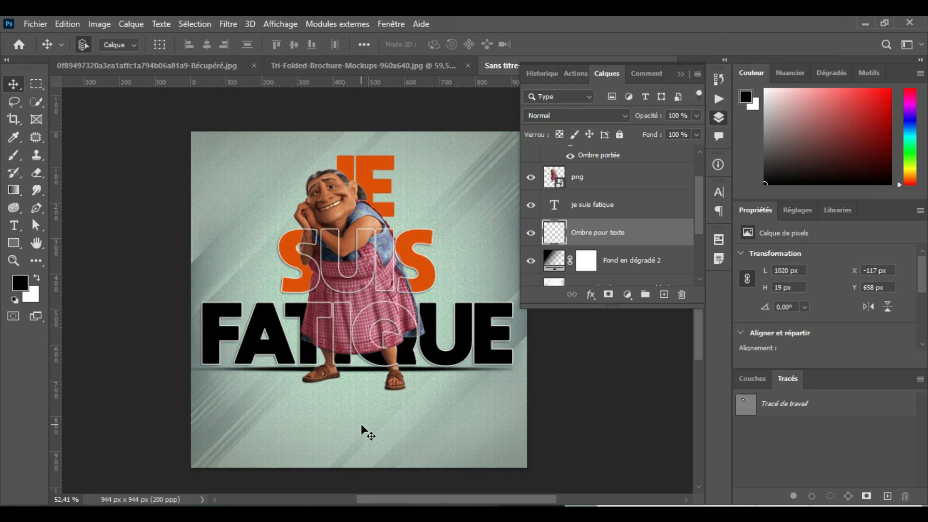
# Nudge the shadow strip up against the bottom of the FATIQUE letters, to a Y position of 655 px
pyautogui.press('Up')
pyautogui.press('Up')
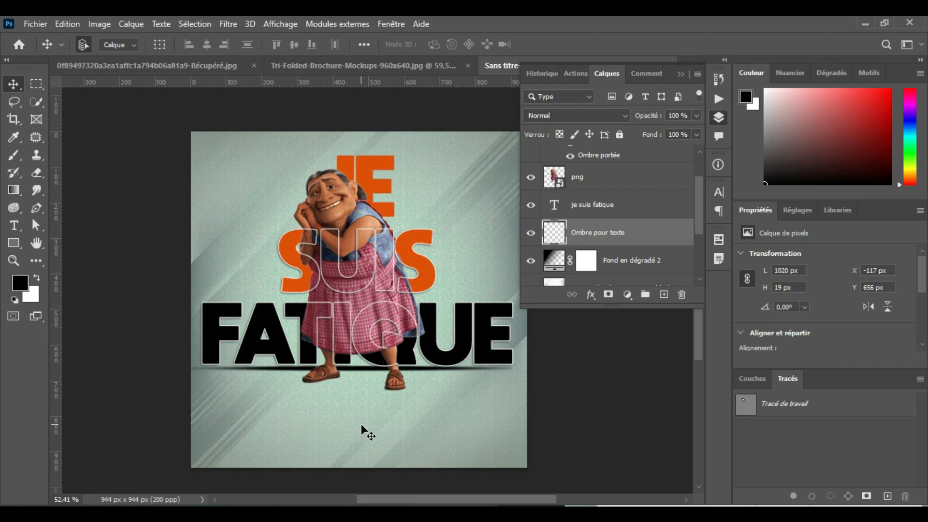
pyautogui.press('Down')
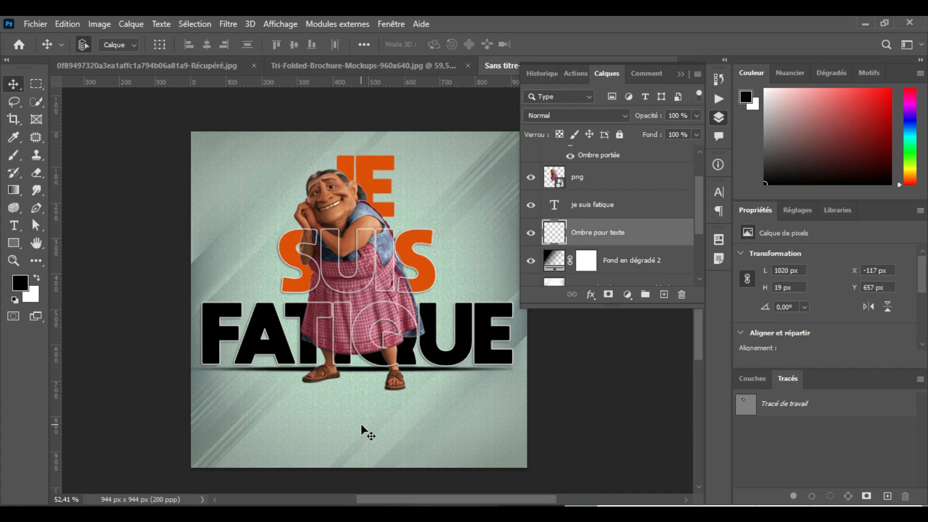
pyautogui.press('Up')
pyautogui.press('Up')
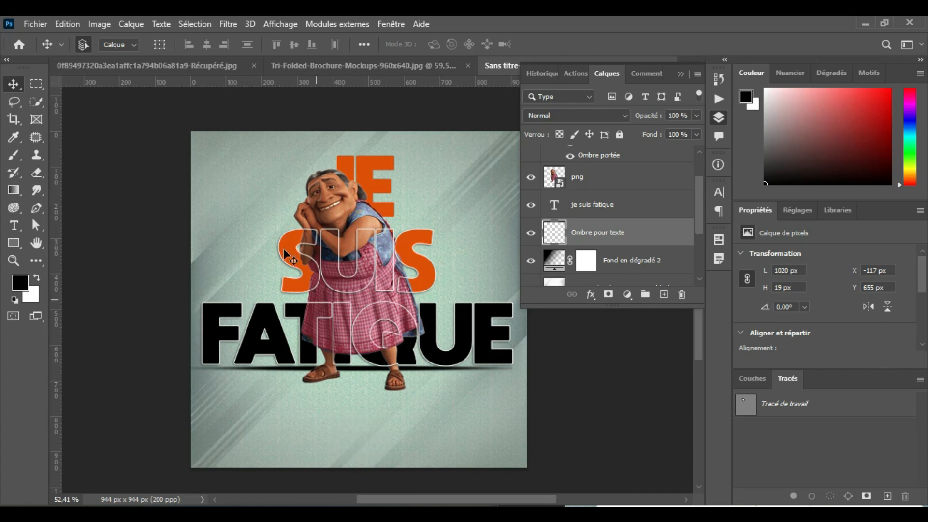
# Apply a Gaussian Blur with a 6.2 px radius to the "Ombre pour texte" shadow strip
pyautogui.click(230, 23)
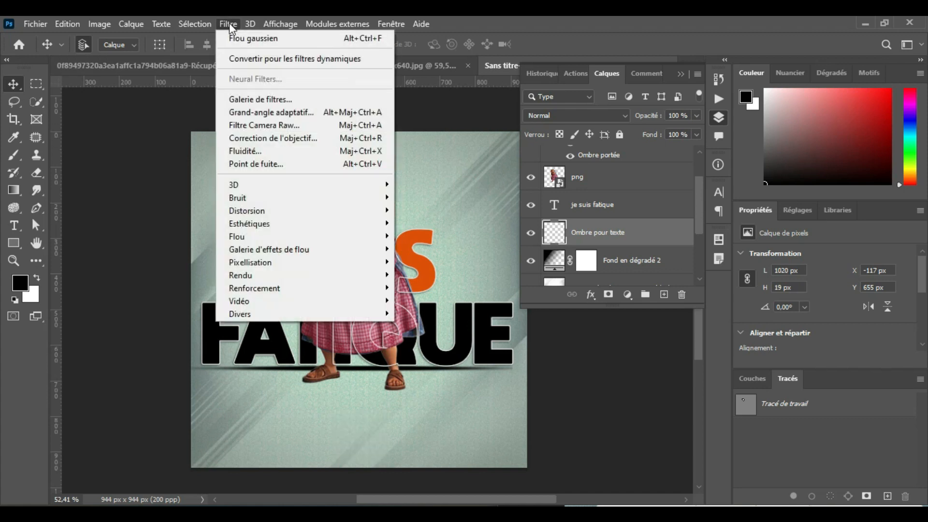
pyautogui.moveTo(303, 236)
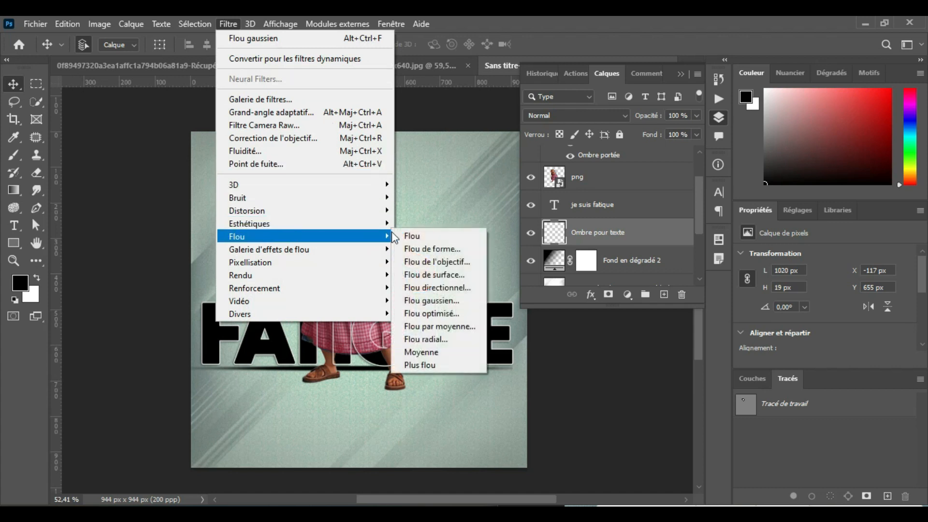
pyautogui.click(435, 301)
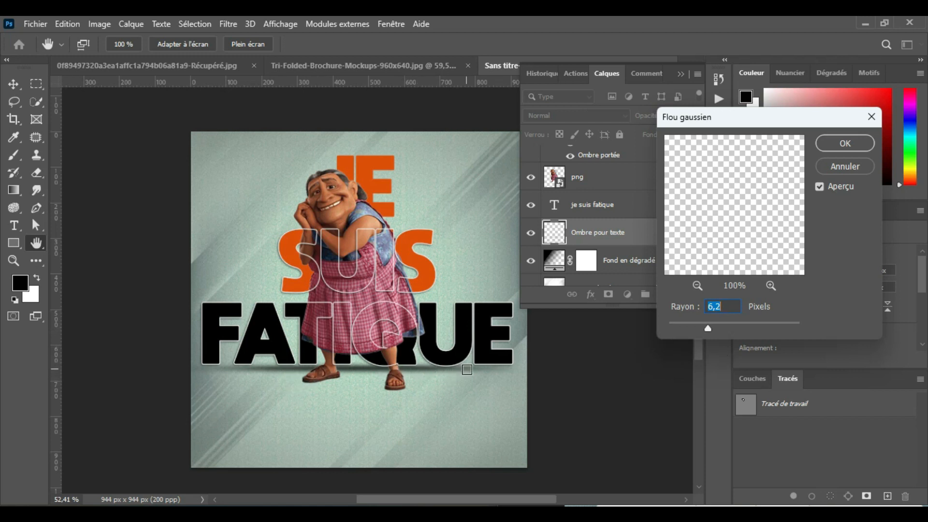
pyautogui.moveTo(841, 124); pyautogui.dragTo(785, 135)
pyautogui.click(793, 146)
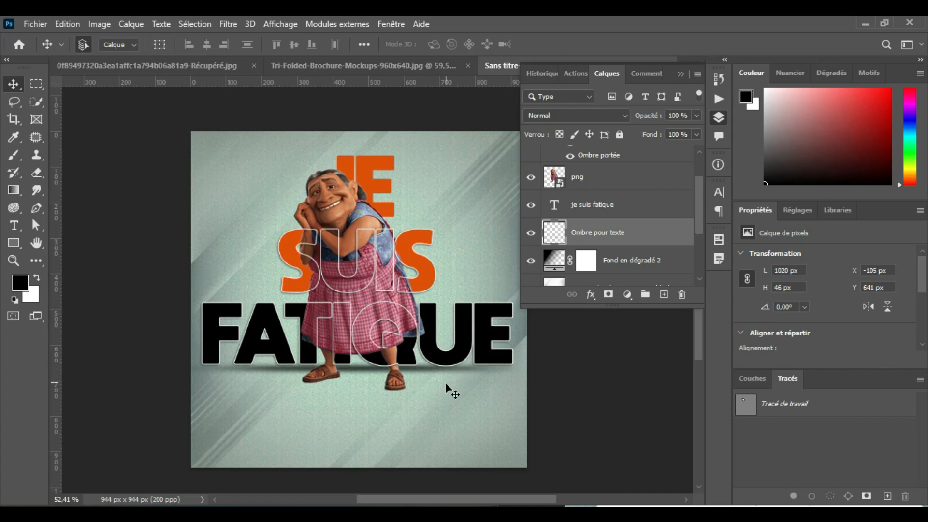
# Create a new layer above "Ombre pour texte" and name it "ombre personnge"
pyautogui.scroll(5, 422, 396)
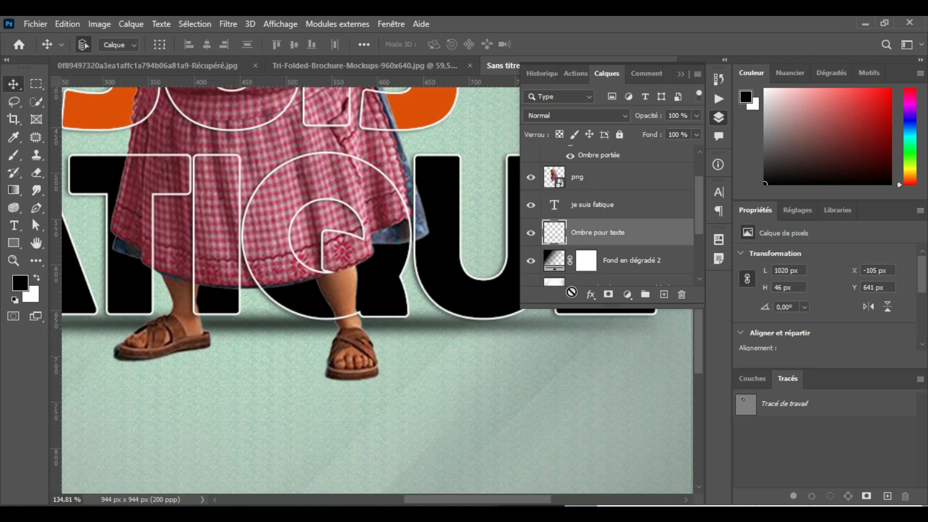
pyautogui.click(664, 295)
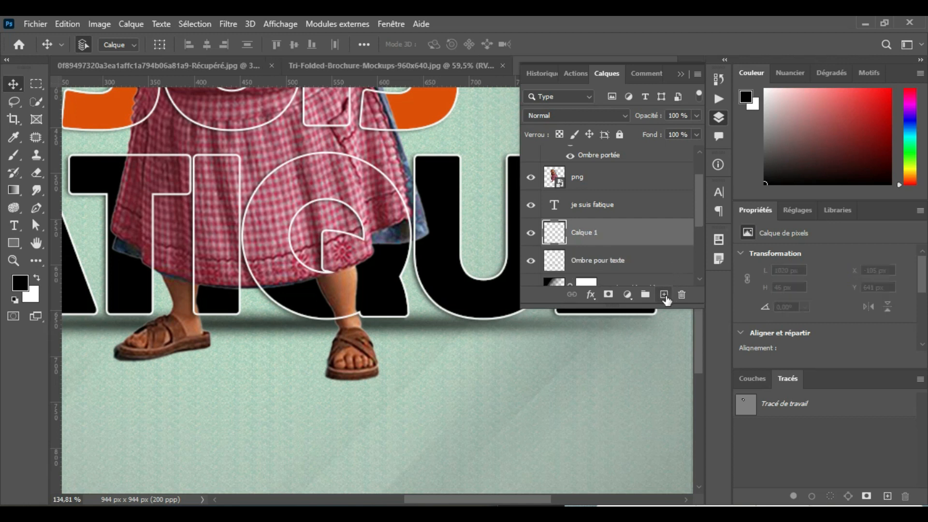
pyautogui.doubleClick(583, 232)
pyautogui.write('c')
pyautogui.write('mbre')
pyautogui.write(' pe')
pyautogui.write('rsonnage')
pyautogui.press('Return')
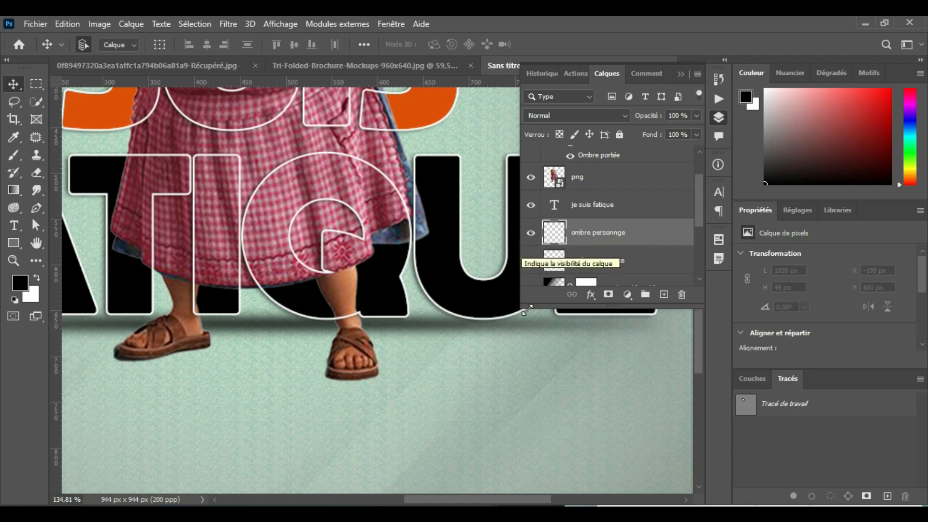
# Set up a 56 px soft brush with its tip squashed into a thin horizontal ellipse at a -2° angle for the foot shadows
pyautogui.click(14, 155)
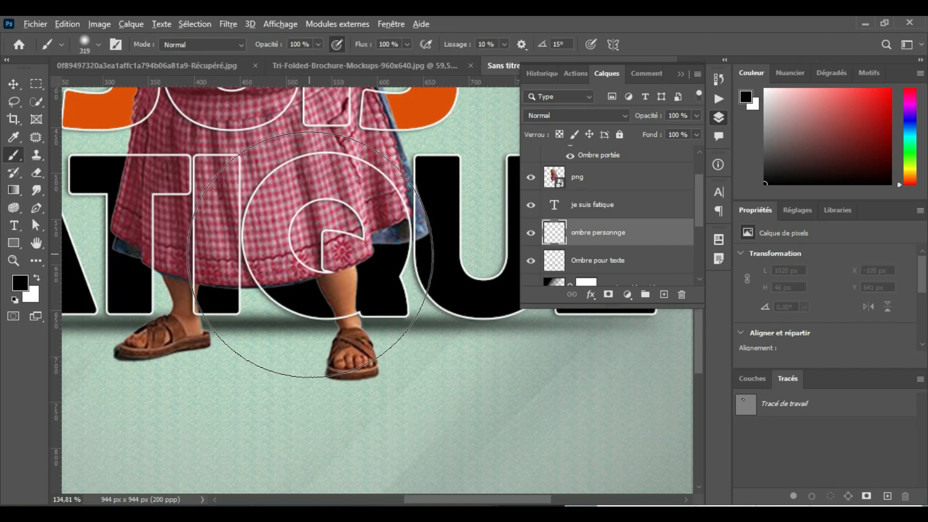
pyautogui.keyDown('alt'); pyautogui.rightClick(309, 255); pyautogui.keyUp('alt')
pyautogui.moveTo(309, 254); pyautogui.dragTo(185, 268)
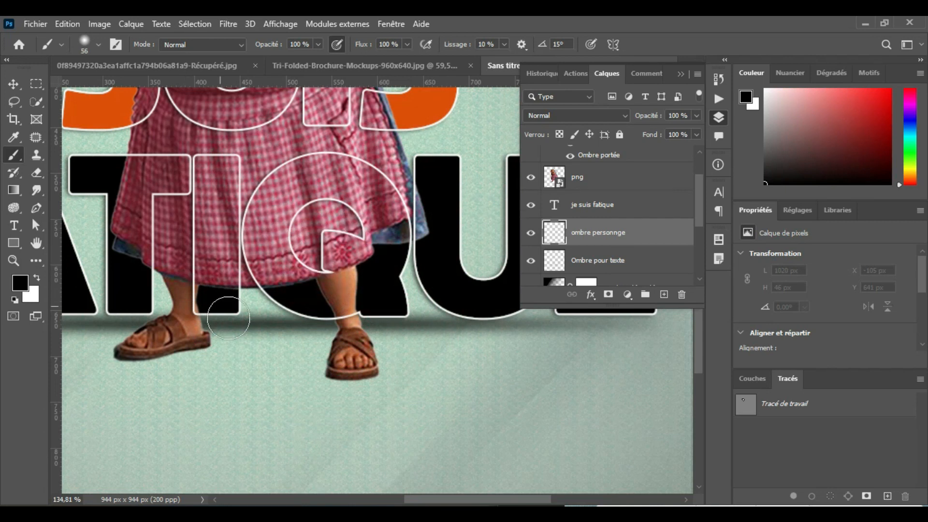
pyautogui.scroll(3, 234, 327)
pyautogui.scroll(1, 239, 321)
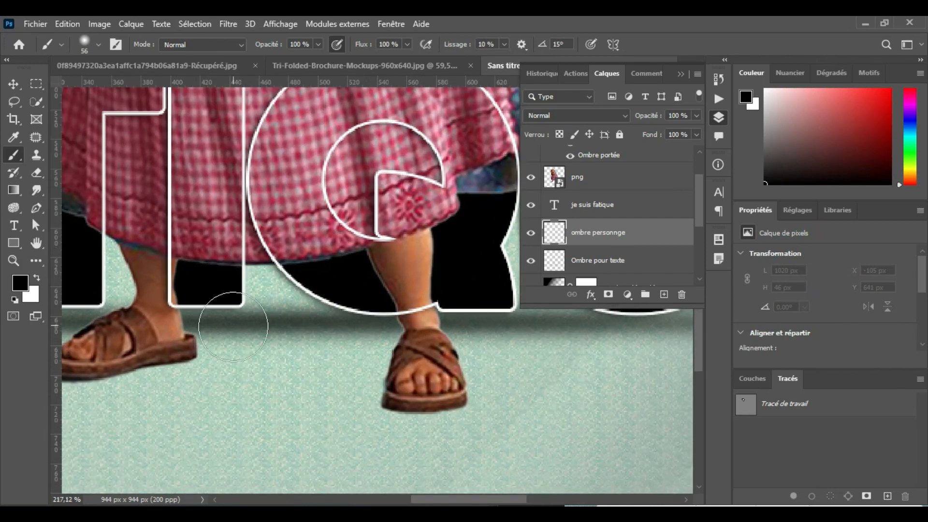
pyautogui.press('space')
pyautogui.moveTo(257, 379); pyautogui.dragTo(399, 337)
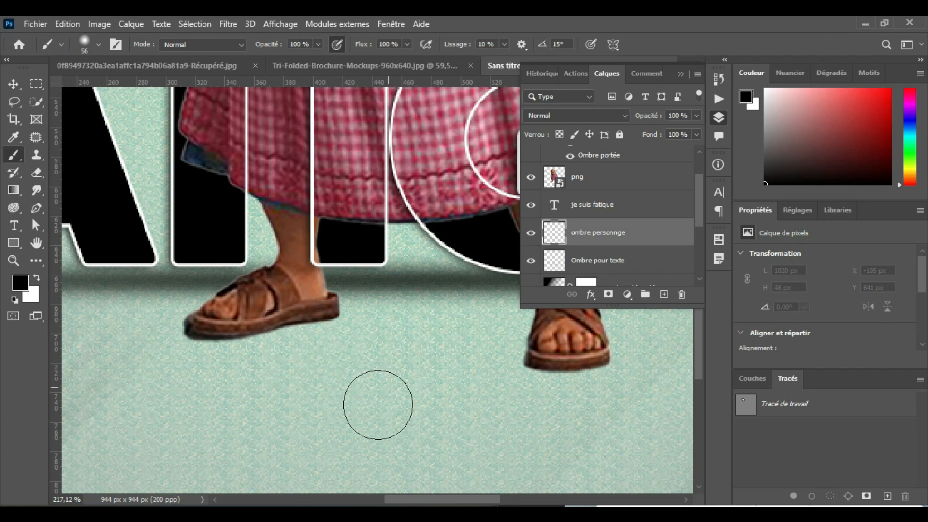
pyautogui.click(98, 44)
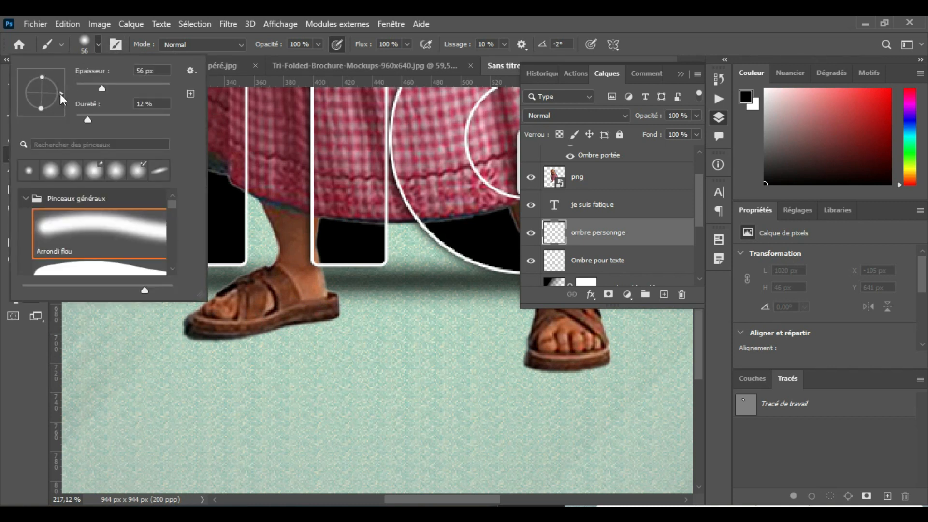
pyautogui.moveTo(41, 101); pyautogui.dragTo(42, 95)
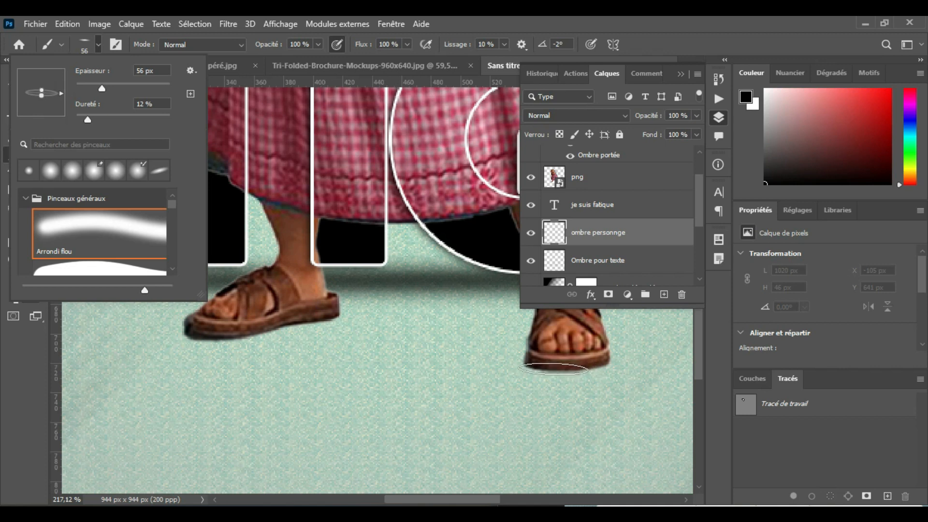
# Paint a thin black shadow along the sole of the right-hand sandal, reducing the brush to 43 px for the final strokes
pyautogui.click(554, 369)
pyautogui.click(553, 369)
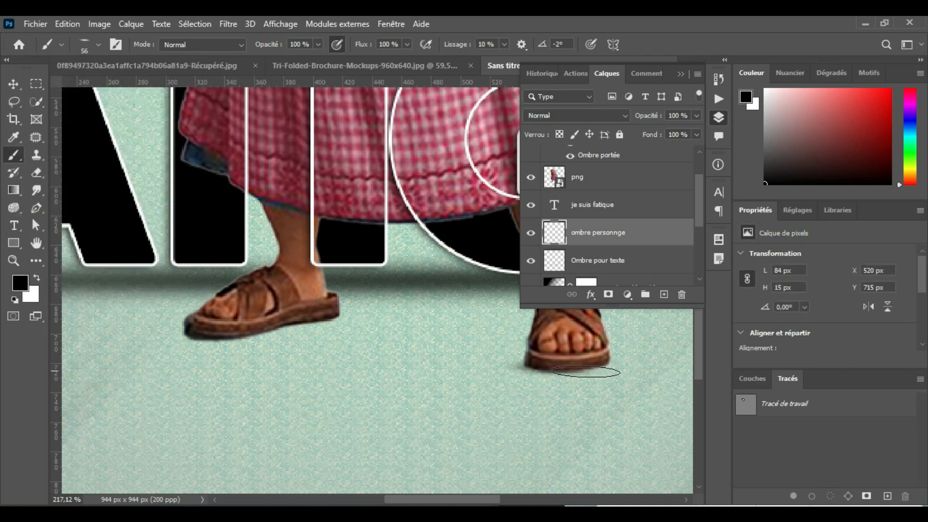
pyautogui.moveTo(578, 368); pyautogui.dragTo(569, 369)
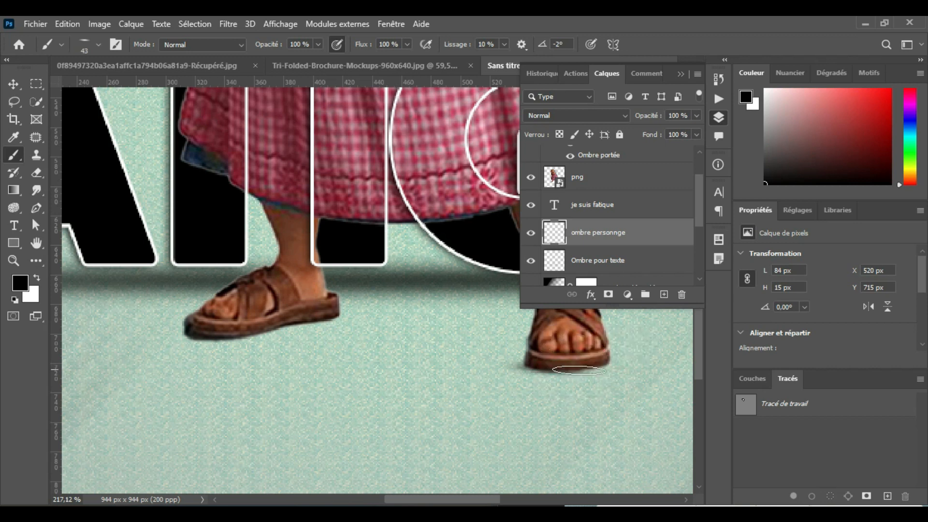
pyautogui.click(590, 362)
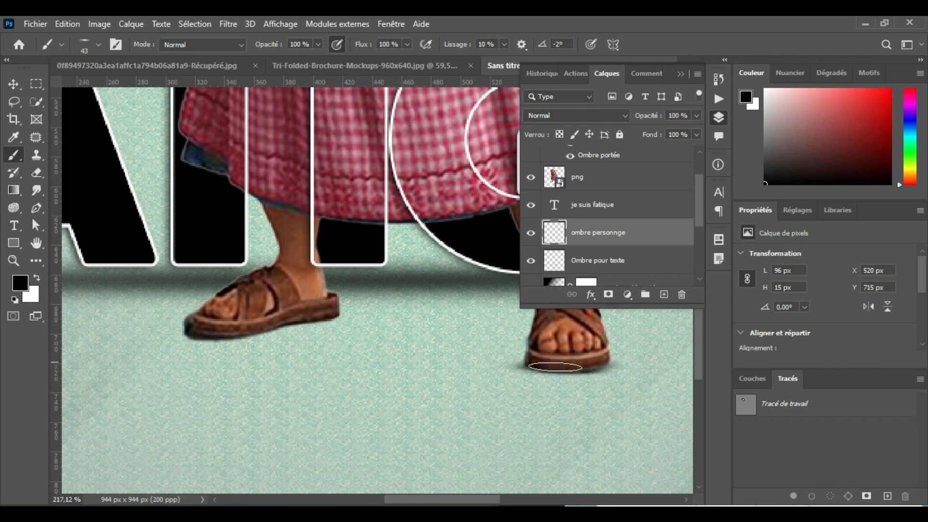
# Reduce the flattened brush to 31 px and darken the shadow beneath the right-hand sandal
pyautogui.click(98, 44)
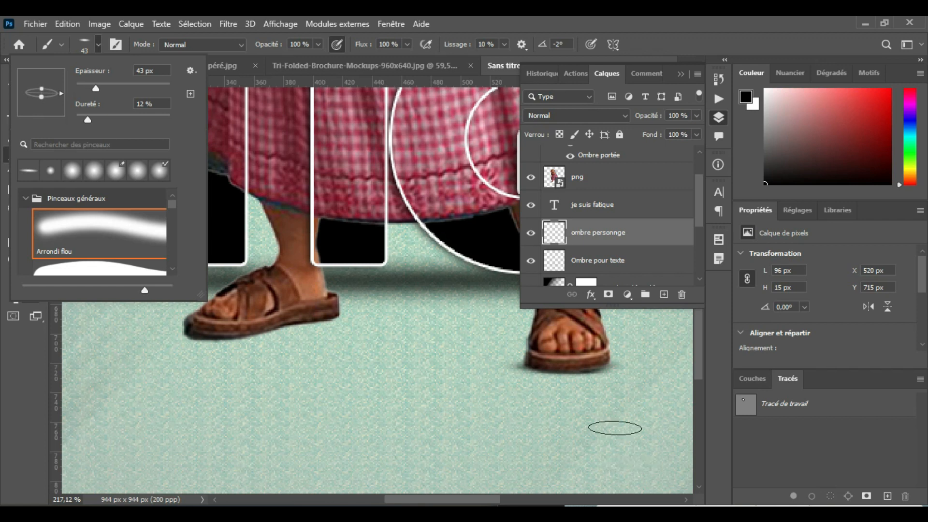
pyautogui.keyDown('alt'); pyautogui.rightClick(568, 368); pyautogui.keyUp('alt')
pyautogui.moveTo(569, 370); pyautogui.dragTo(563, 370)
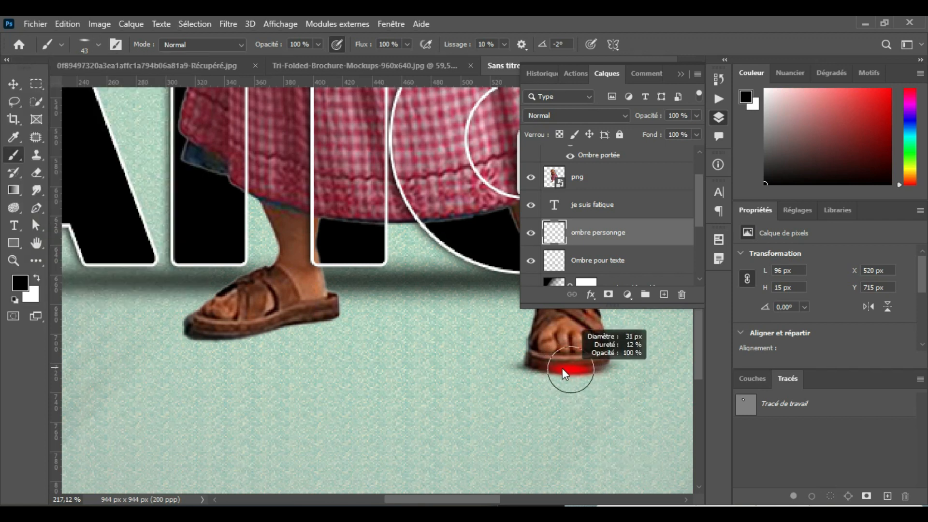
pyautogui.click(559, 372)
pyautogui.click(543, 371)
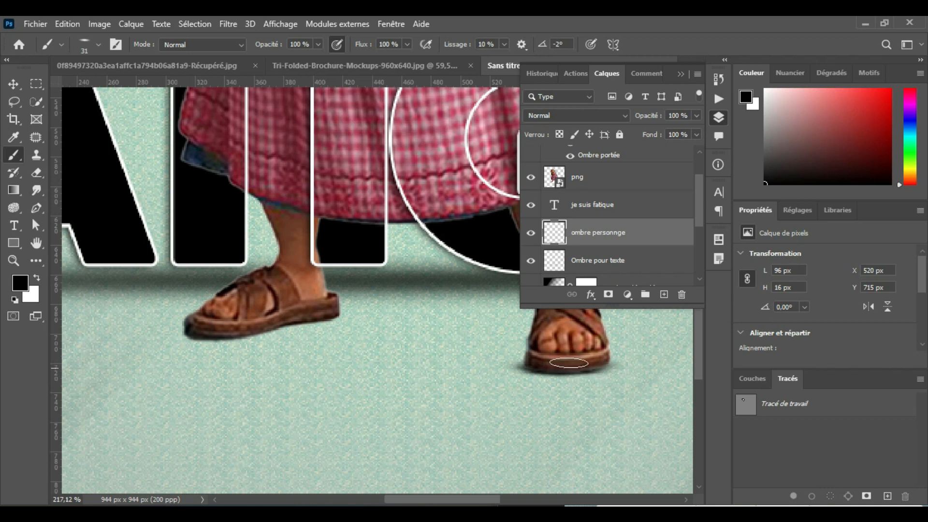
# Rotate the flattened brush to 101° and paint narrow shadows along both sides of the right-hand foot, undoing a stray stroke
pyautogui.click(98, 46)
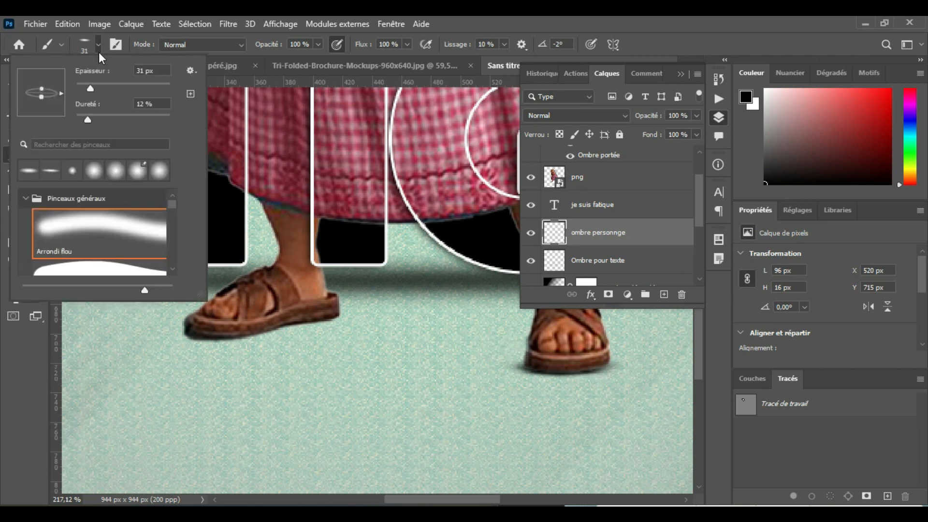
pyautogui.moveTo(62, 94); pyautogui.dragTo(38, 73)
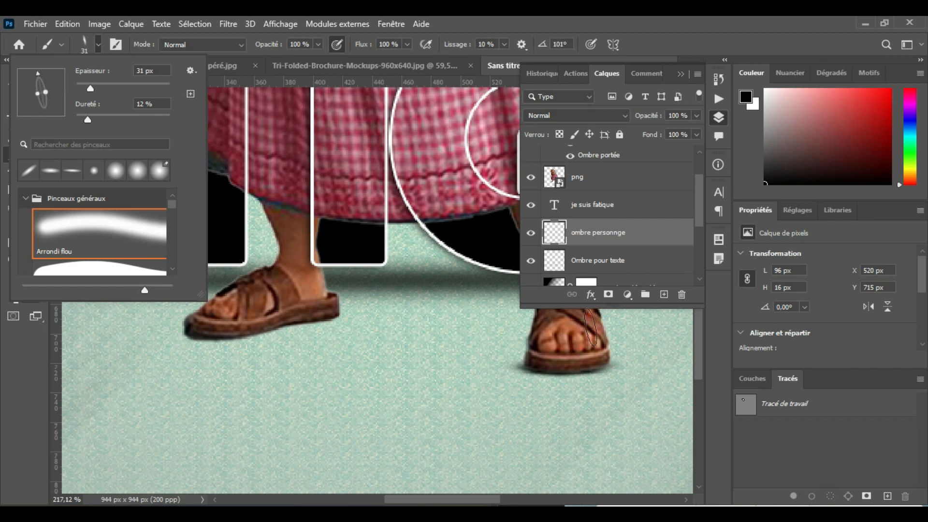
pyautogui.moveTo(610, 352); pyautogui.dragTo(602, 330)
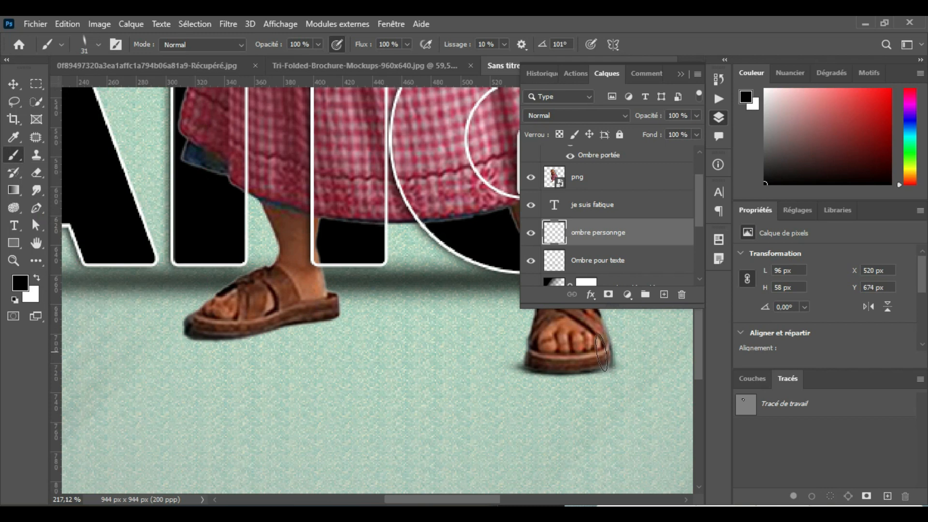
pyautogui.moveTo(530, 352)
pyautogui.mouseDown()
pyautogui.moveTo(571, 349)
pyautogui.moveTo(527, 356)
pyautogui.mouseUp()
pyautogui.hotkey('ctrl', 'z')
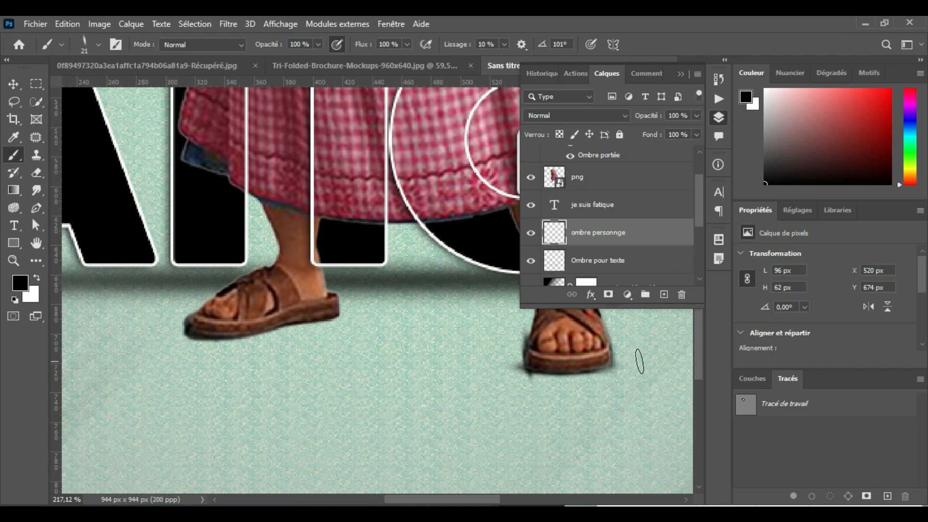
# Soften the "ombre personnge" foot shadow with a Gaussian Blur of about 2.2 px, comparing the image with the layer hidden and shown
pyautogui.keyDown('alt'); pyautogui.scroll(-4, 548, 331); pyautogui.keyUp('alt')
pyautogui.keyDown('alt'); pyautogui.scroll(-2, 559, 348); pyautogui.keyUp('alt')
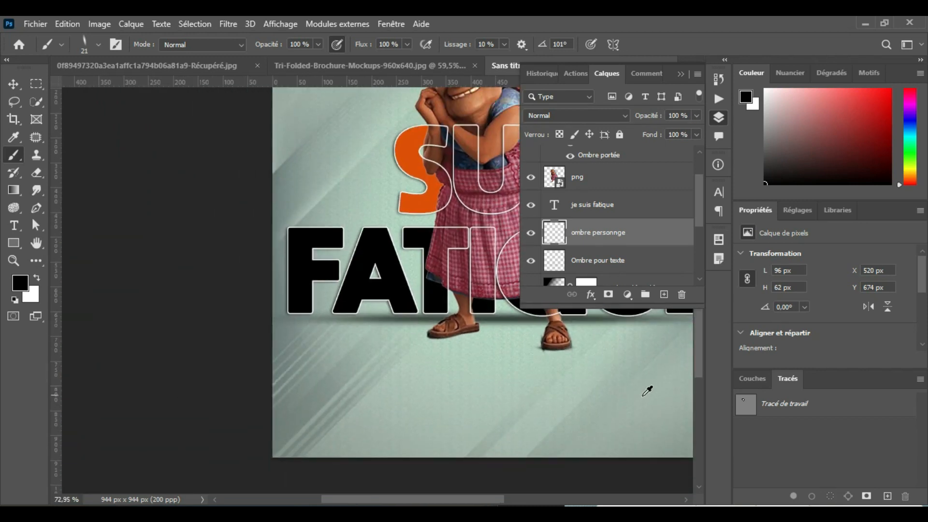
pyautogui.keyDown('alt'); pyautogui.scroll(2, 633, 358); pyautogui.keyUp('alt')
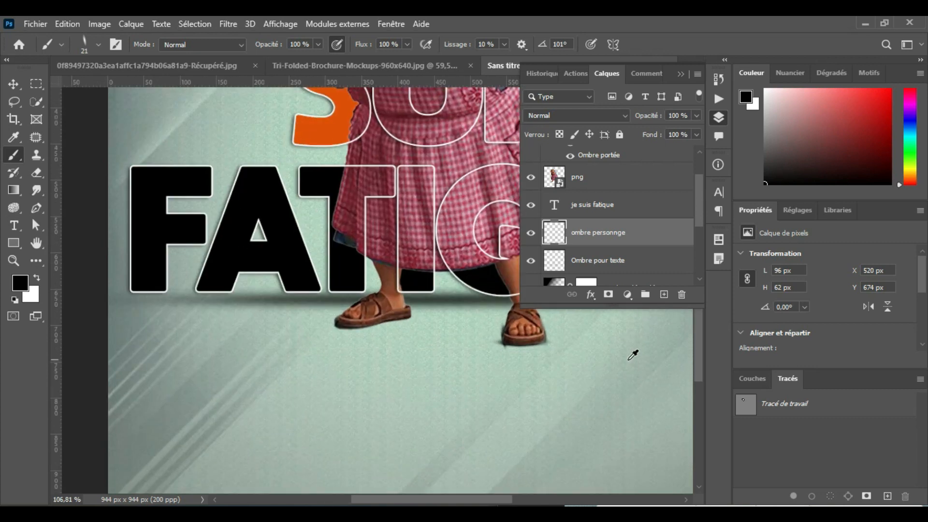
pyautogui.click(531, 234)
pyautogui.click(530, 234)
pyautogui.click(530, 233)
pyautogui.click(228, 24)
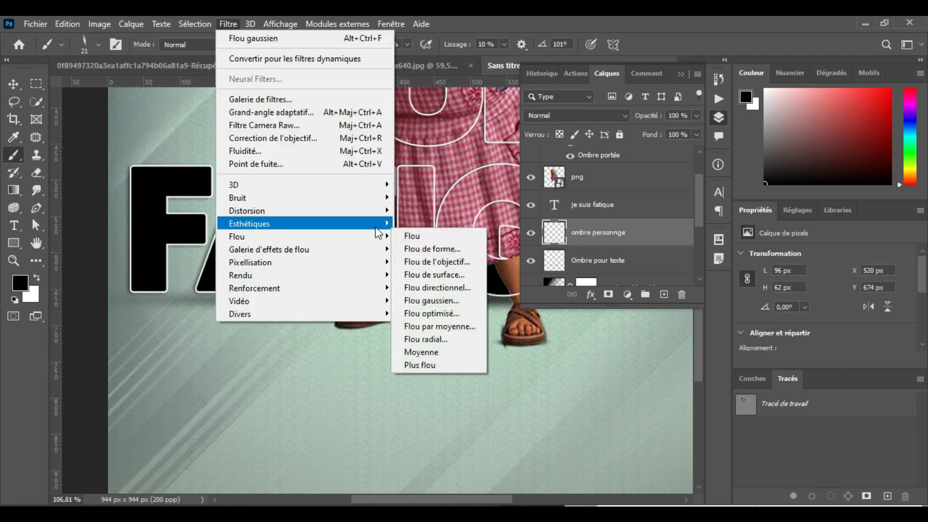
pyautogui.click(441, 304)
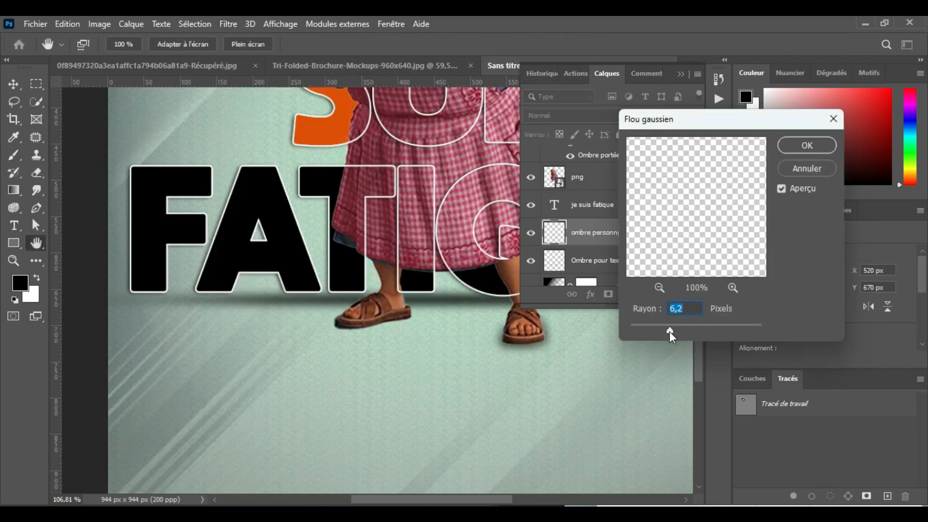
pyautogui.click(660, 333)
pyautogui.moveTo(657, 329); pyautogui.dragTo(646, 332)
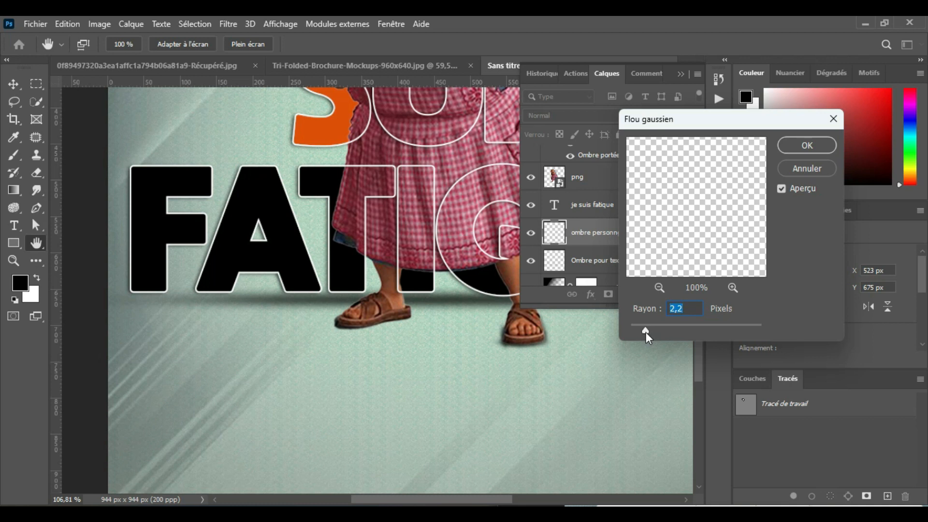
pyautogui.moveTo(646, 332); pyautogui.dragTo(647, 333)
pyautogui.click(808, 145)
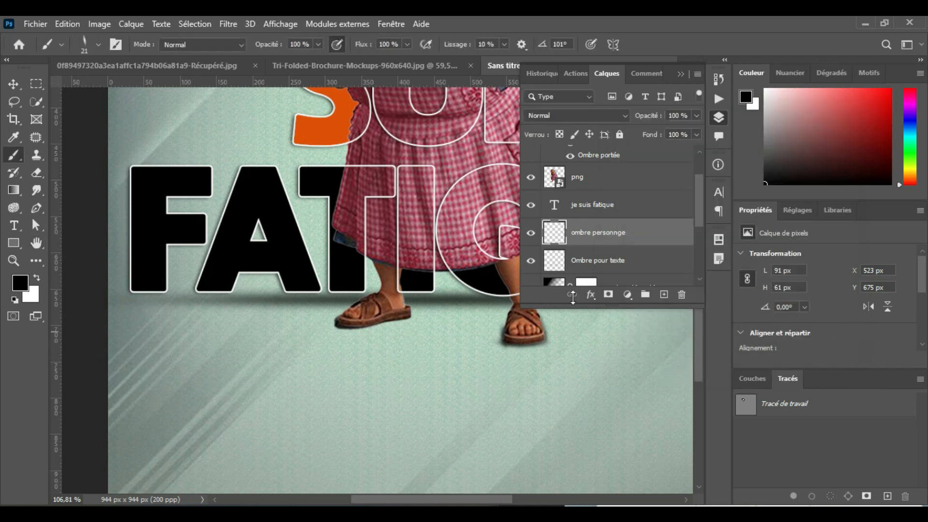
pyautogui.click(532, 234)
pyautogui.click(533, 235)
# Add a new layer above "ombre personnge" and set the brush to a 45 px flat, nearly horizontal ellipse
pyautogui.click(664, 295)
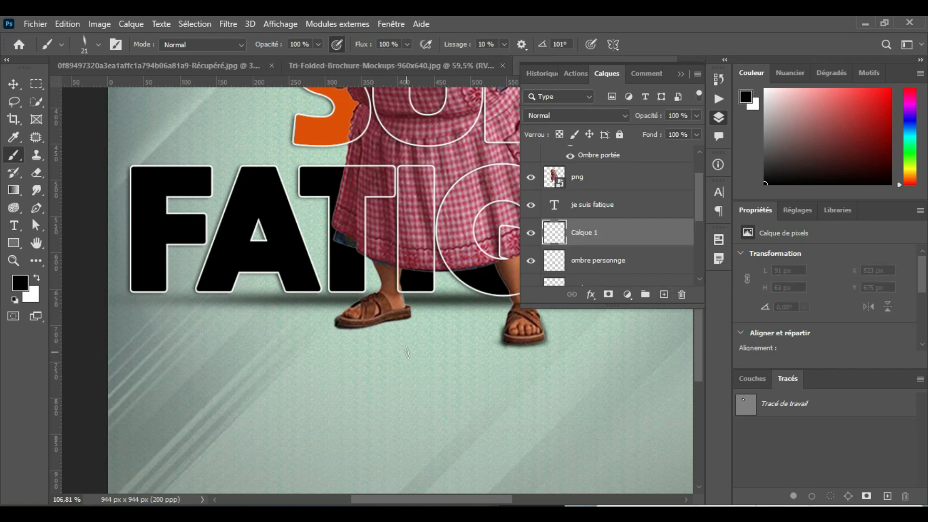
pyautogui.scroll(3, 411, 349)
pyautogui.scroll(1, 408, 355)
pyautogui.click(99, 44)
pyautogui.moveTo(305, 269); pyautogui.dragTo(329, 281)
pyautogui.click(98, 44)
pyautogui.moveTo(41, 77); pyautogui.dragTo(60, 88)
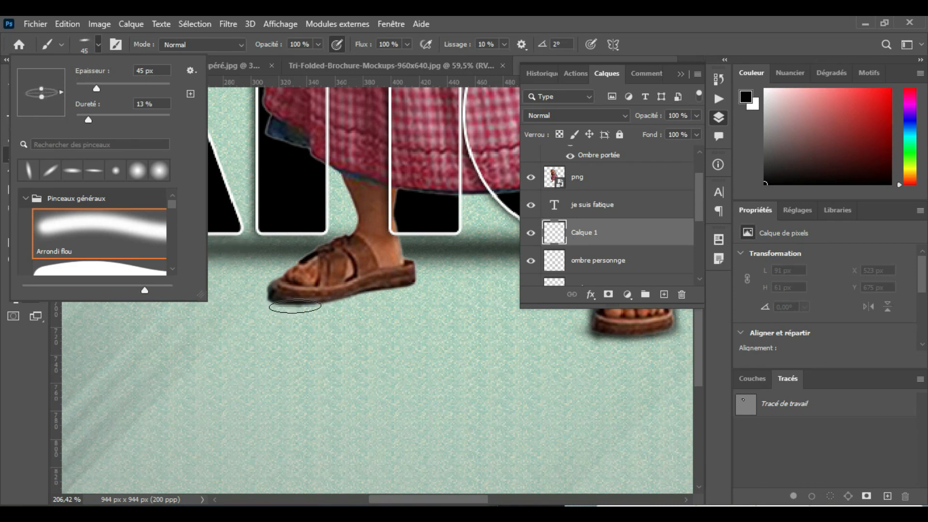
pyautogui.moveTo(61, 92); pyautogui.dragTo(61, 86)
# Paint a thin black shadow under the left-hand sandal and soften it with a Gaussian Blur
pyautogui.moveTo(374, 288)
pyautogui.mouseDown()
pyautogui.moveTo(352, 294)
pyautogui.moveTo(402, 281)
pyautogui.moveTo(301, 300)
pyautogui.moveTo(280, 289)
pyautogui.mouseUp()
pyautogui.click(228, 23)
pyautogui.moveTo(251, 238)
pyautogui.click(440, 304)
pyautogui.click(807, 146)
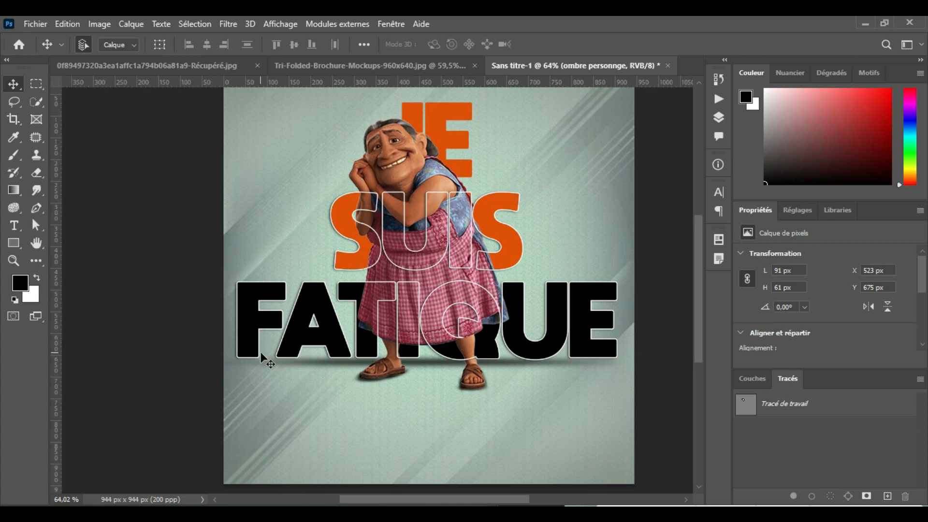
# Add a new empty layer directly above the "je suis fatique" text layer
pyautogui.click(720, 120)
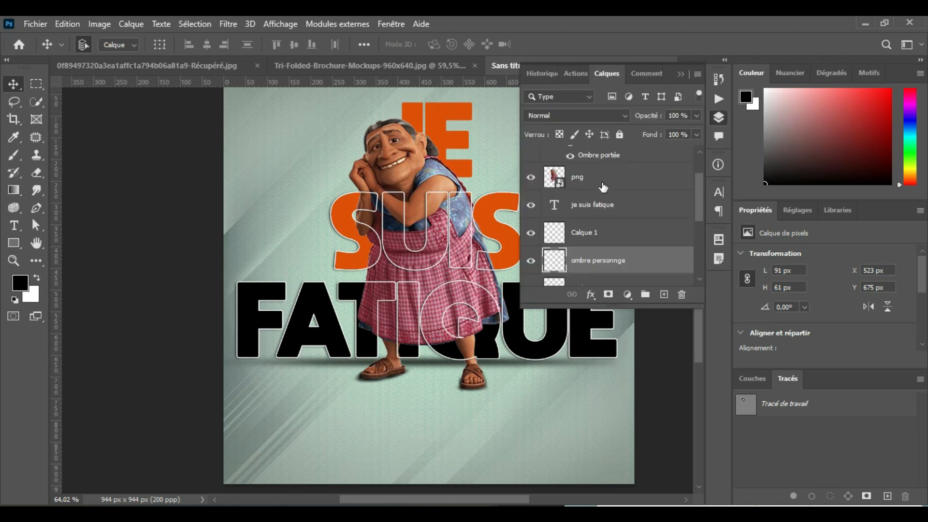
pyautogui.click(589, 209)
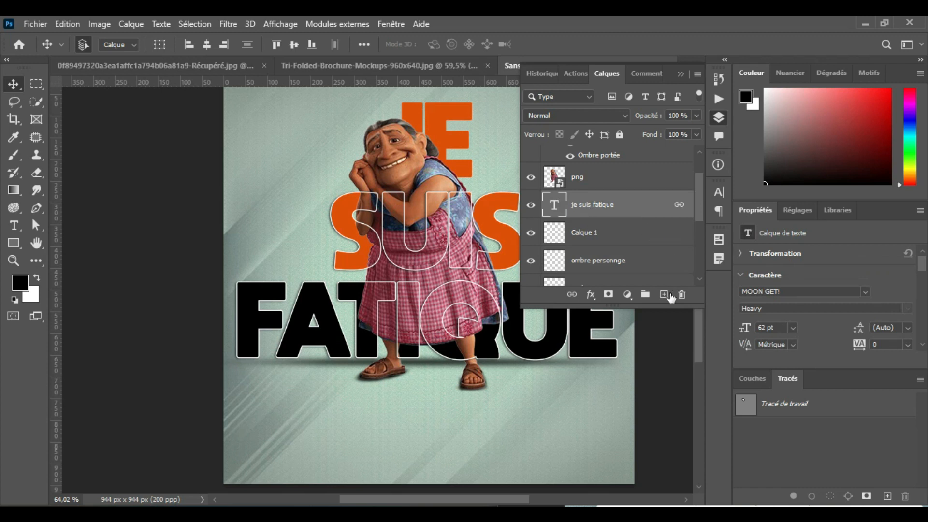
pyautogui.click(664, 295)
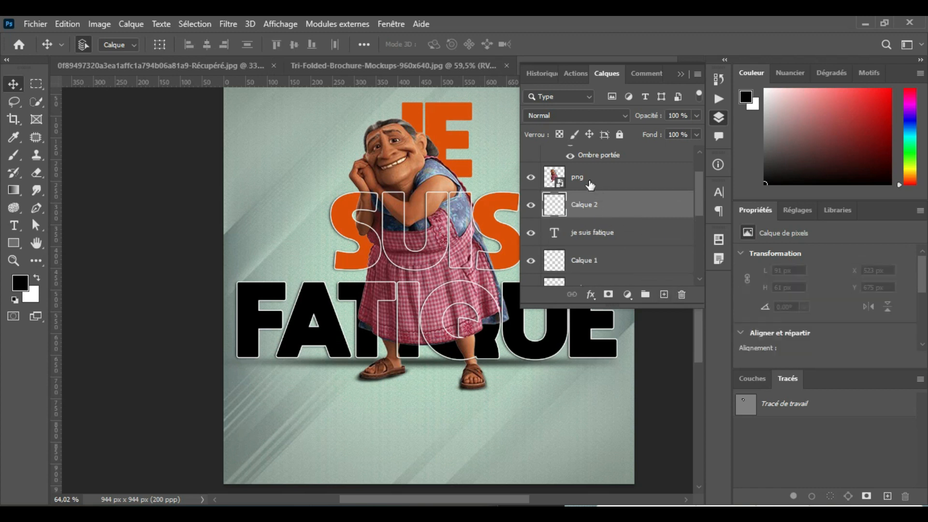
# Load the pixels of the "png" character layer as a selection
pyautogui.click(556, 181)
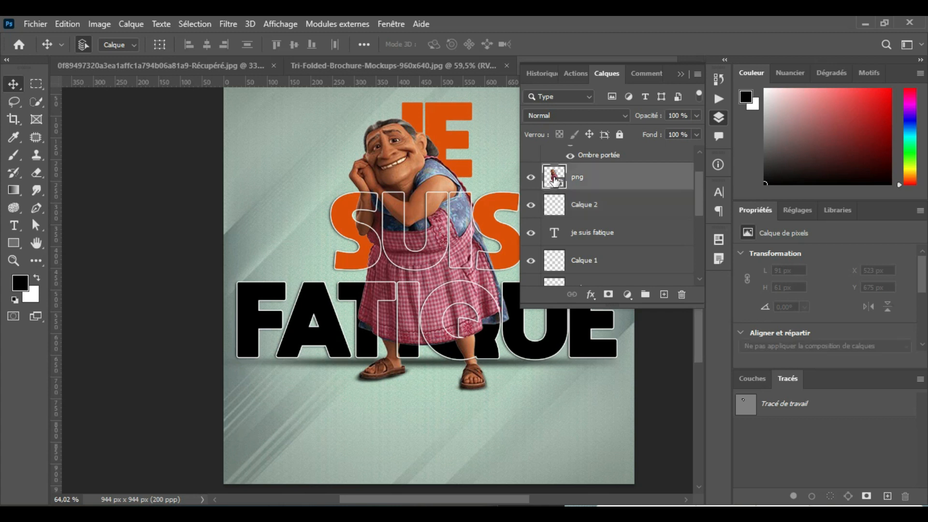
pyautogui.rightClick(556, 181)
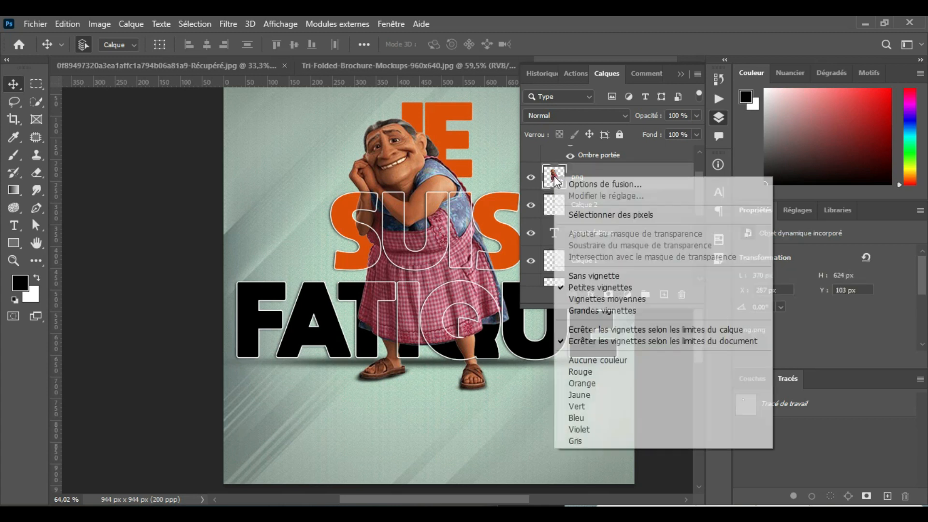
pyautogui.click(612, 216)
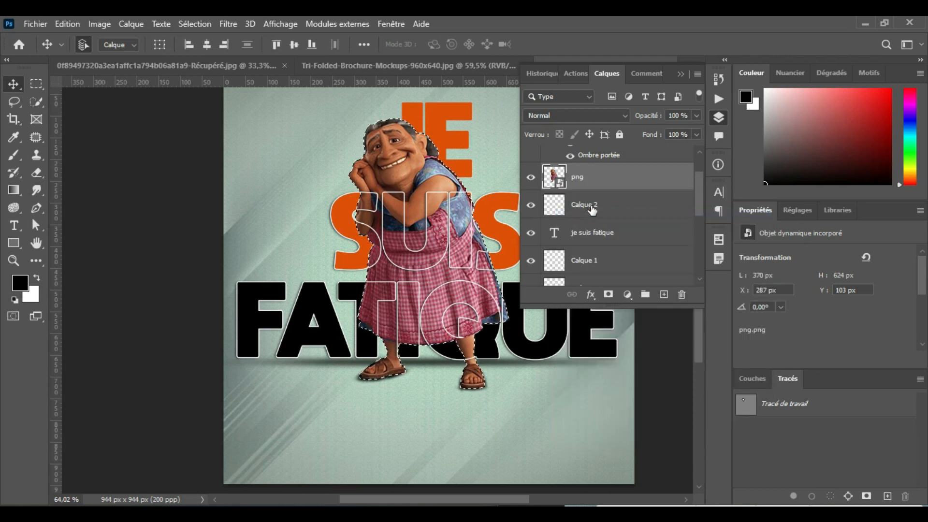
# Rename the empty layer above the "je suis fatique" text layer as "OMBRE PROJETEE"
pyautogui.click(586, 208)
pyautogui.doubleClick(585, 206)
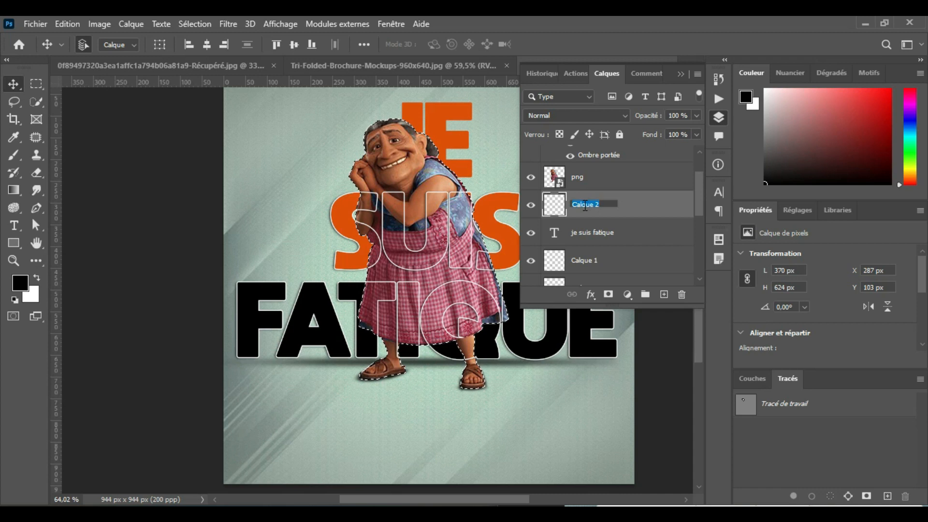
pyautogui.write('OMB')
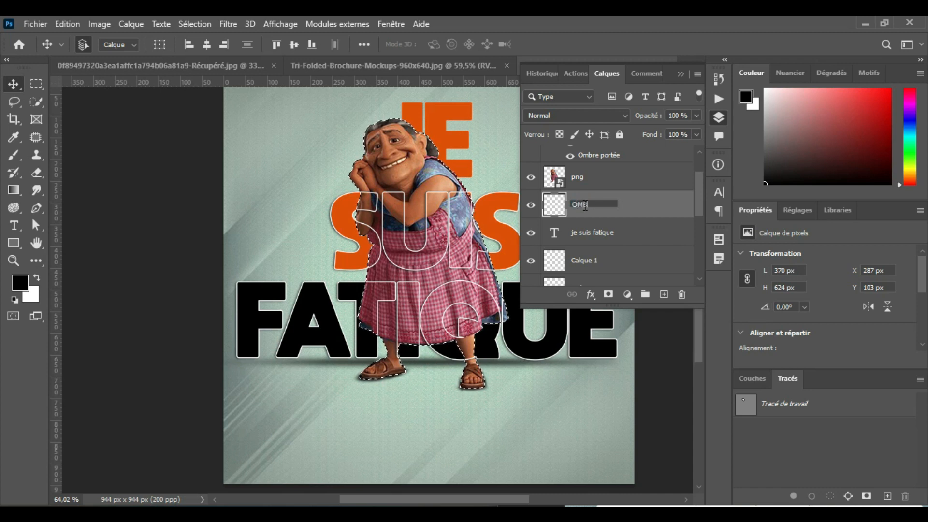
pyautogui.write('RE P')
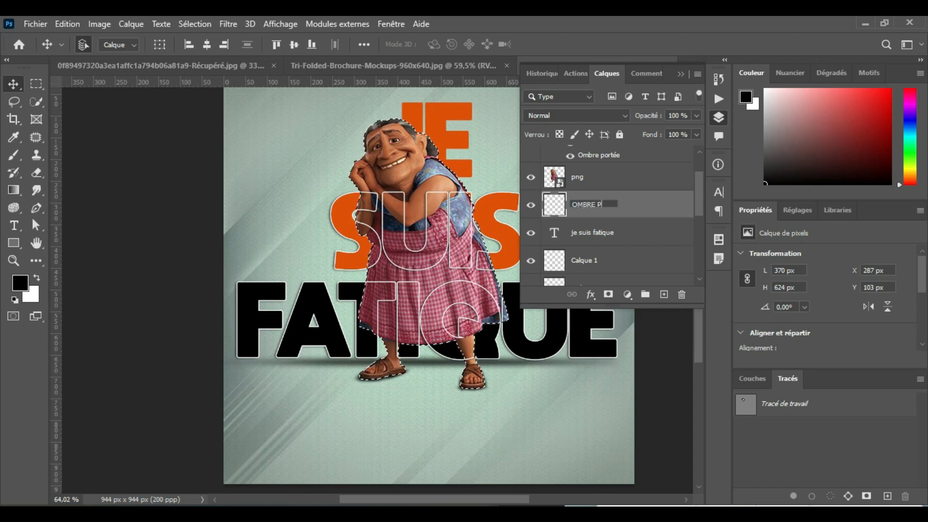
pyautogui.write('ROJETEE')
pyautogui.press('Return')
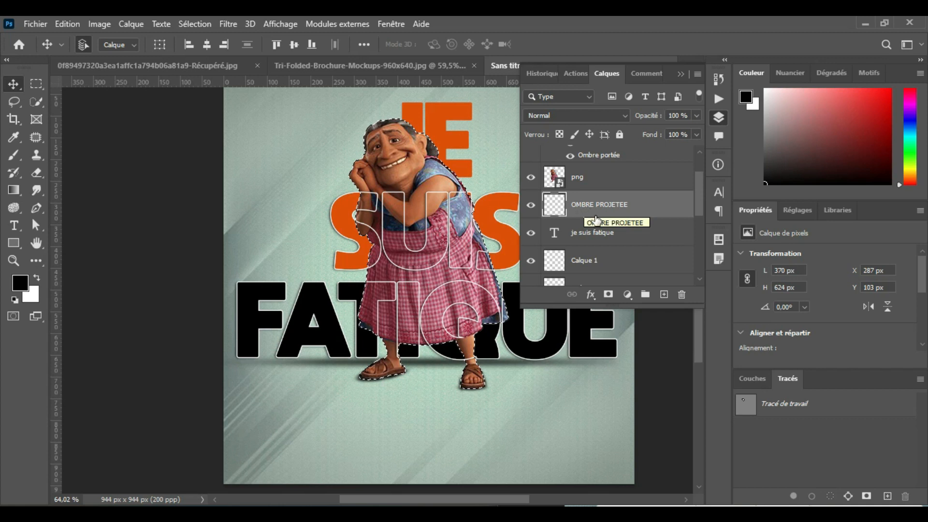
# With the character hidden, fill the silhouette selection with black on "OMBRE PROJETEE", then deselect and show the character again
pyautogui.click(532, 179)
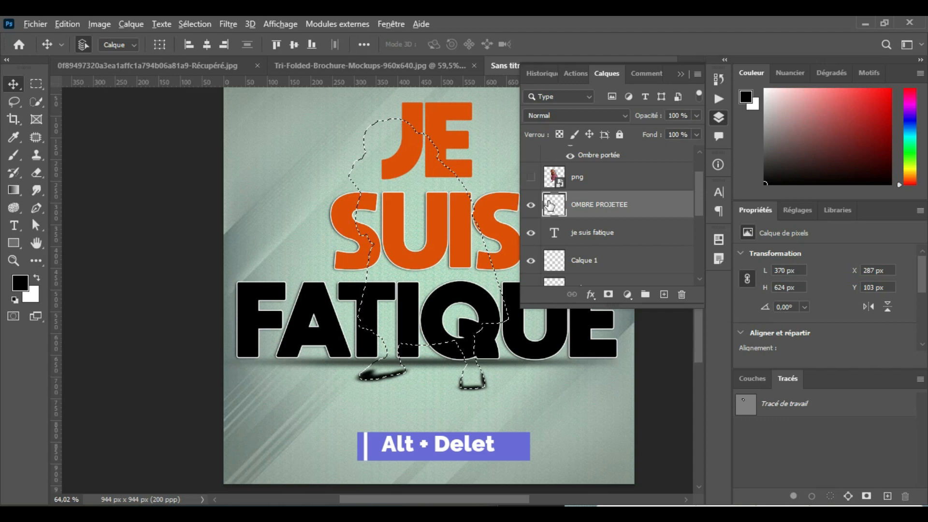
pyautogui.hotkey('alt', 'Delete')
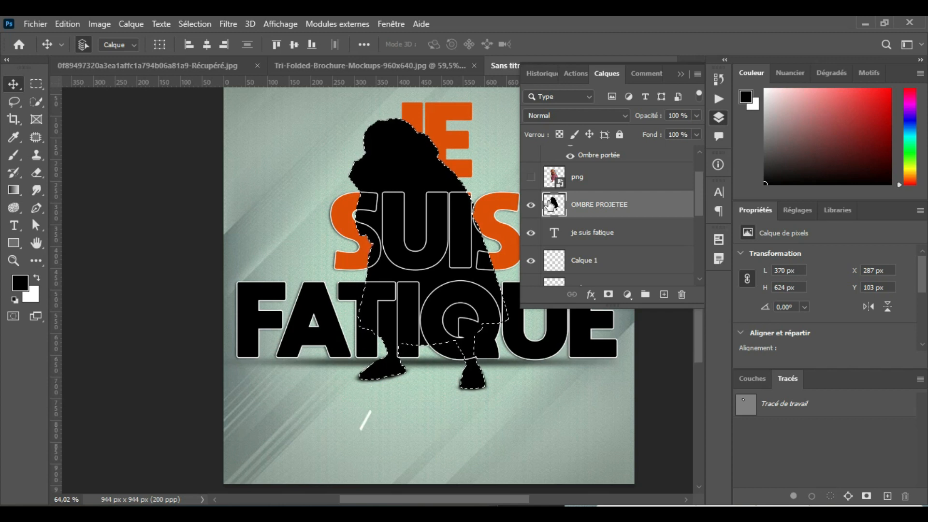
pyautogui.hotkey('ctrl', 'd')
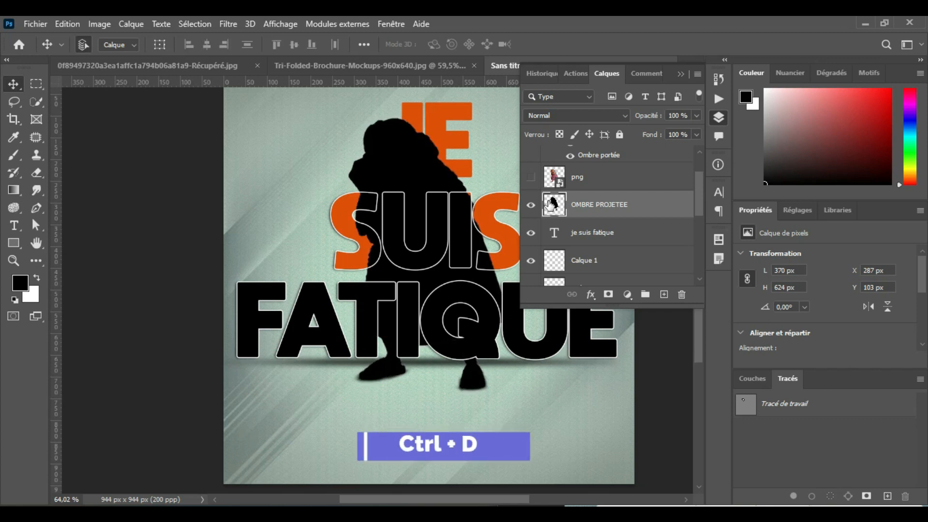
pyautogui.click(531, 178)
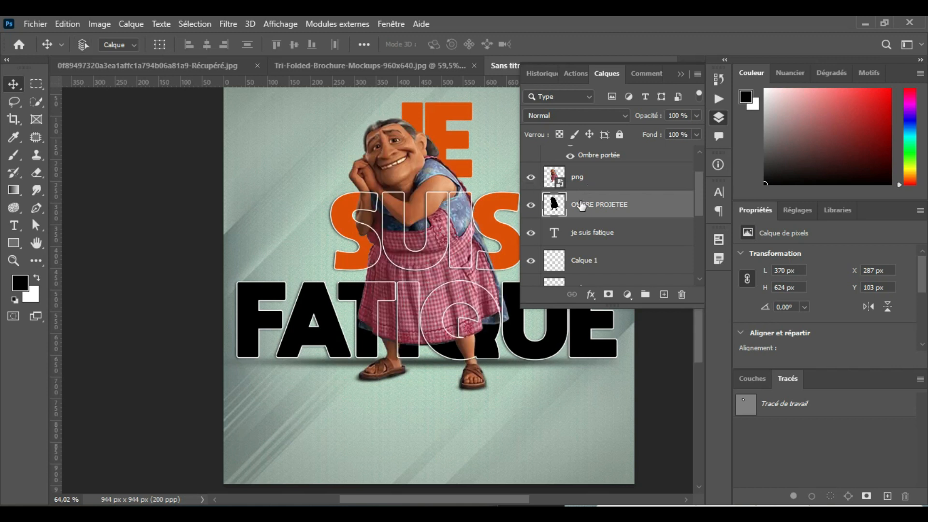
# Start a Distort transform on the black silhouette and pull both upper corners down and to the left, slanting it behind the character
pyautogui.hotkey('ctrl', 't')
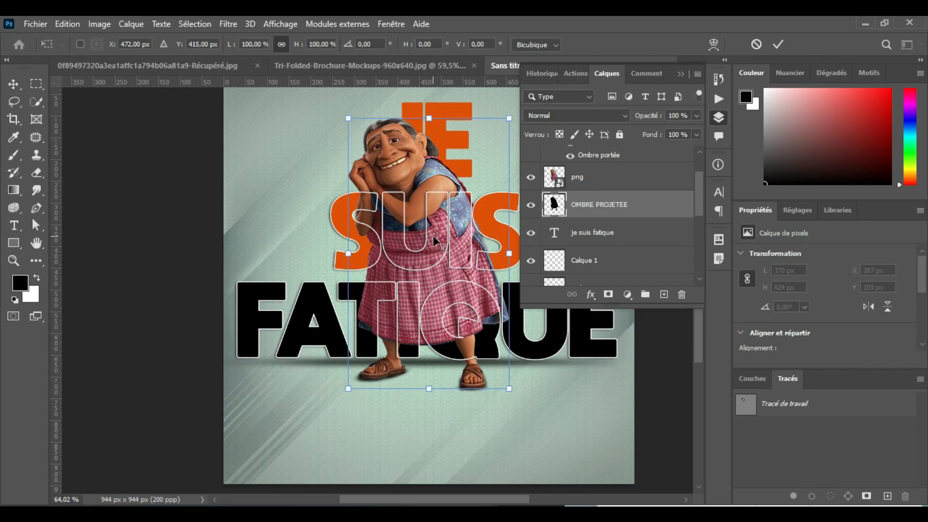
pyautogui.scroll(-3, 433, 241)
pyautogui.scroll(2, 445, 232)
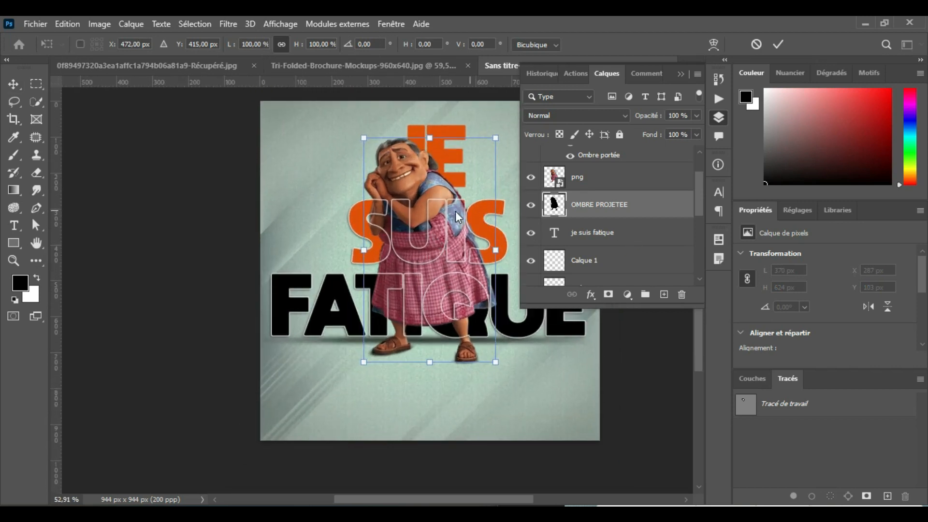
pyautogui.rightClick(418, 184)
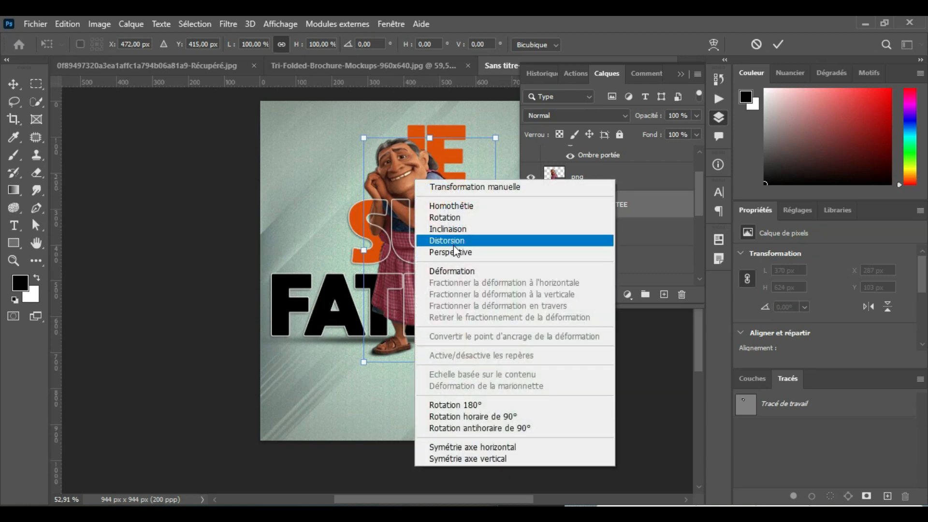
pyautogui.click(451, 241)
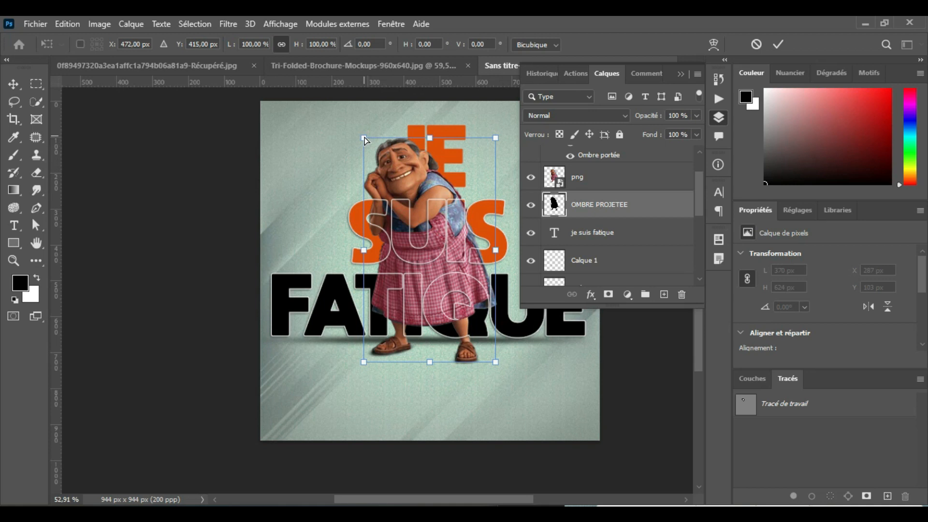
pyautogui.moveTo(364, 138); pyautogui.dragTo(317, 227)
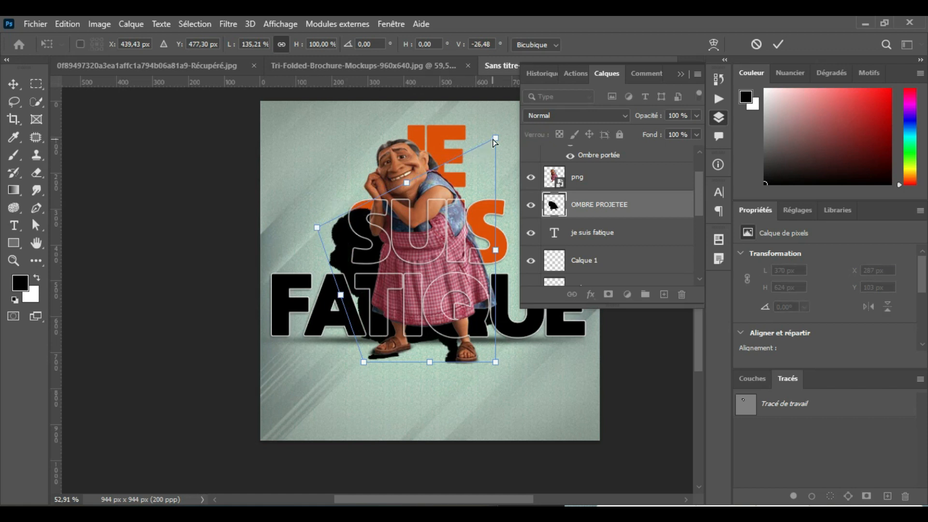
pyautogui.moveTo(496, 139); pyautogui.dragTo(438, 231)
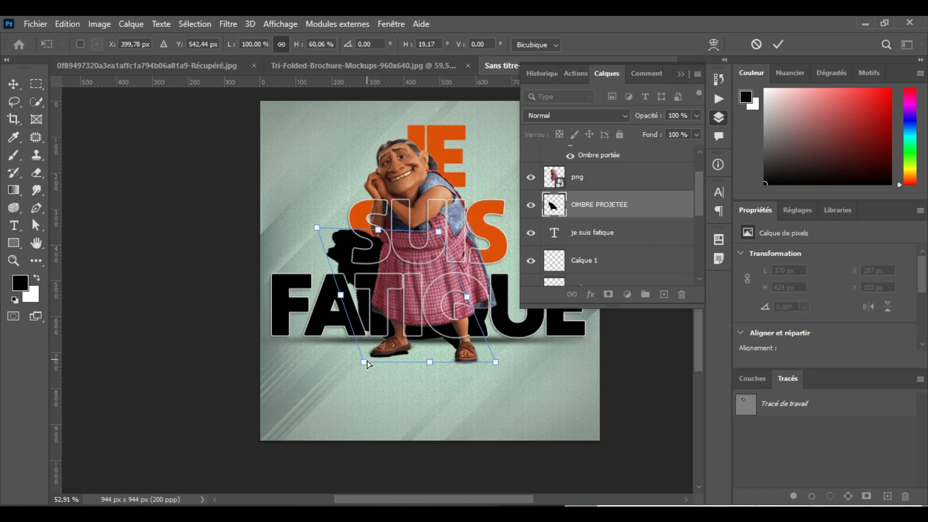
# Flatten the distorted silhouette onto the ground so it stretches left from the sandals, and apply the transform
pyautogui.moveTo(364, 363); pyautogui.dragTo(393, 352)
pyautogui.moveTo(318, 234); pyautogui.dragTo(302, 283)
pyautogui.moveTo(439, 232); pyautogui.dragTo(419, 277)
pyautogui.moveTo(345, 314); pyautogui.dragTo(338, 366)
pyautogui.moveTo(385, 405); pyautogui.dragTo(377, 356)
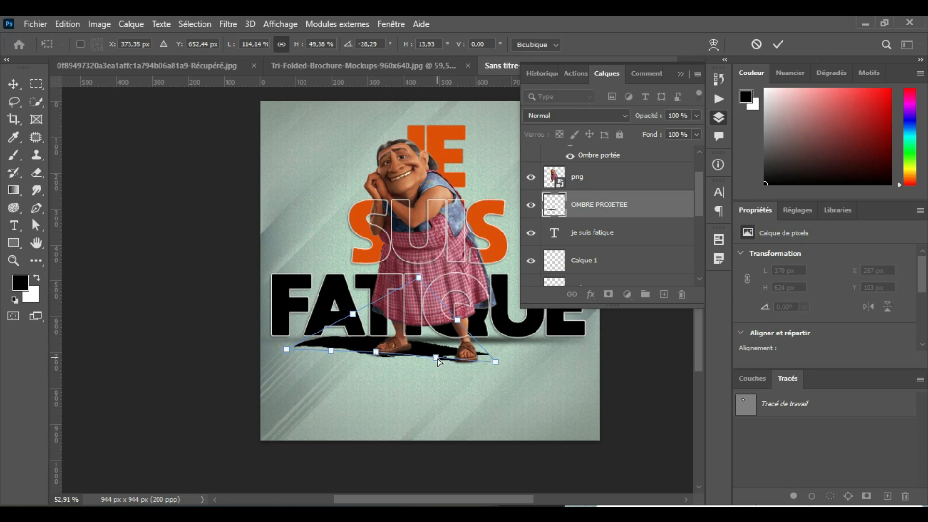
pyautogui.moveTo(440, 362); pyautogui.dragTo(448, 360)
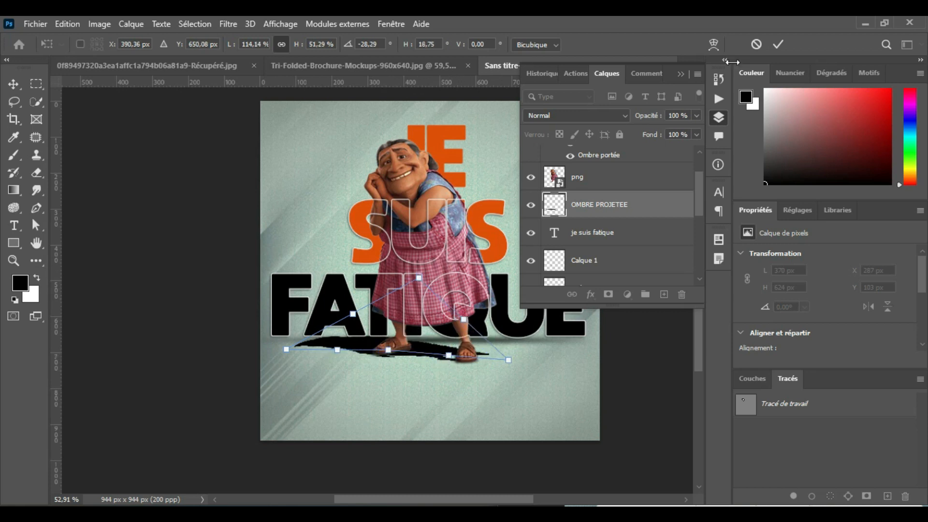
pyautogui.click(780, 44)
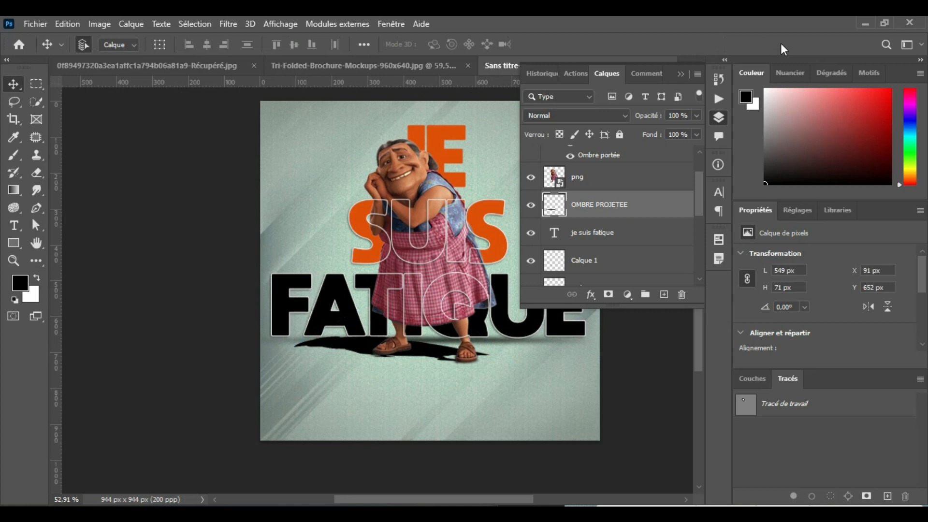
# Lower the "OMBRE PROJETEE" layer's opacity to 30 % and collapse the layer list to free the canvas
pyautogui.moveTo(660, 120); pyautogui.dragTo(609, 145)
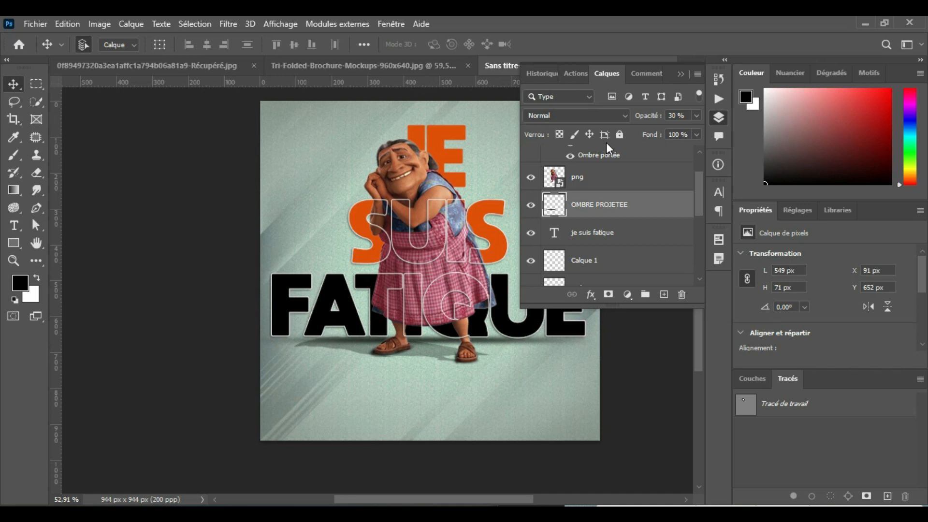
pyautogui.click(684, 76)
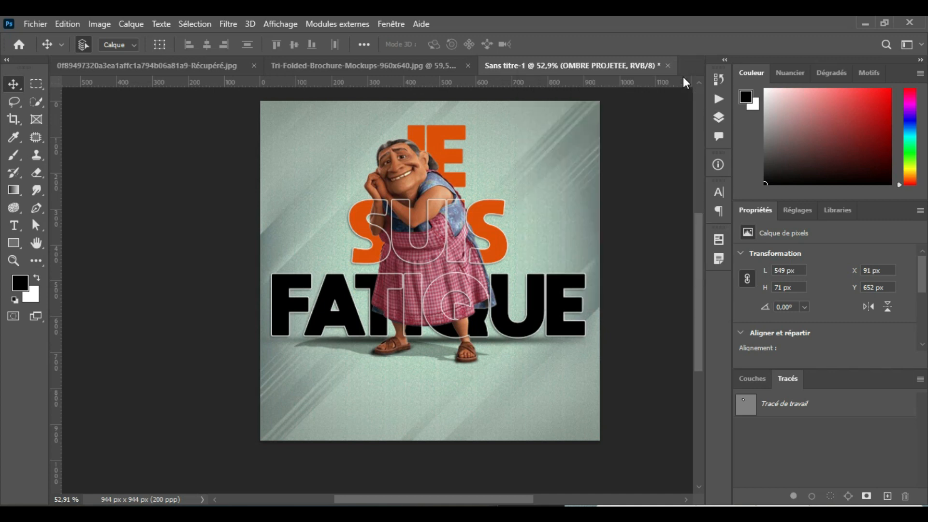
pyautogui.scroll(-2, 516, 317)
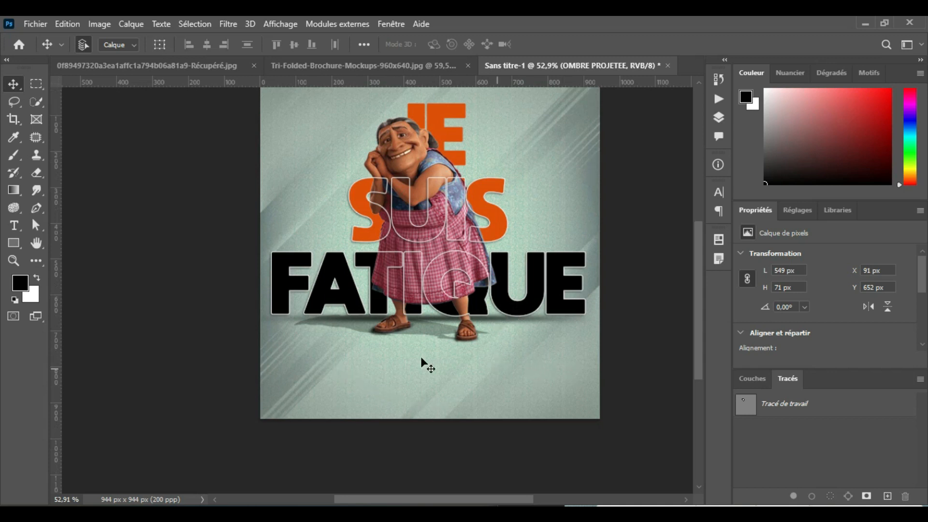
# Add 15 pt text below the character's feet reading "PHOTOSHOP", "CE N'EST PAS" and "FACILE"
pyautogui.click(13, 231)
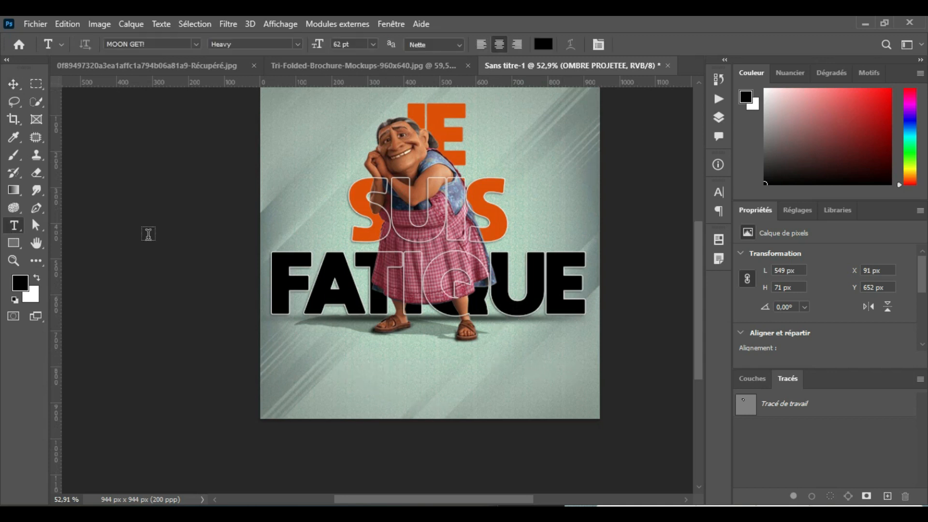
pyautogui.click(380, 369)
pyautogui.moveTo(289, 61); pyautogui.dragTo(286, 61)
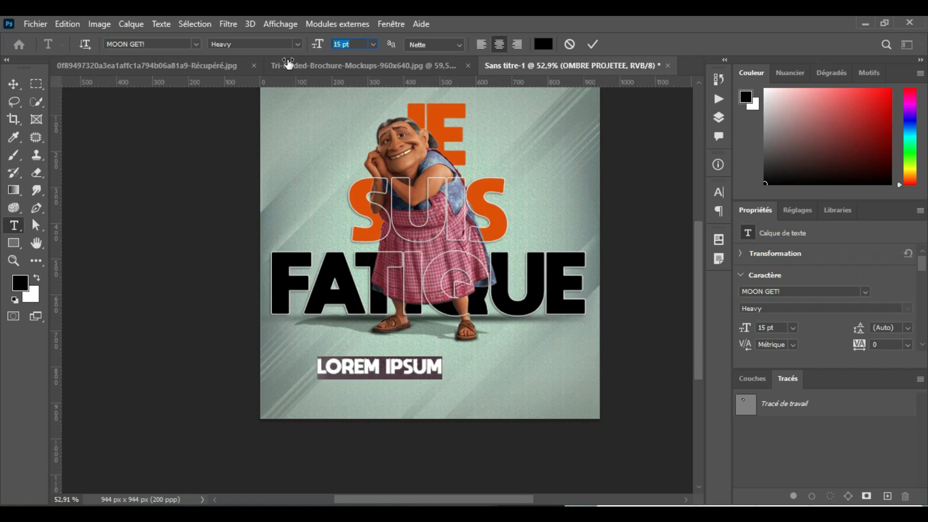
pyautogui.write('PHOTOSHOP ')
pyautogui.write("CE N'EST PAS")
pyautogui.press('Return')
pyautogui.write('FACILE')
# Make the "CE N'EST PAS" line smaller than "PHOTOSHOP" and the "FACILE" line smaller still
pyautogui.moveTo(446, 373); pyautogui.dragTo(314, 372)
pyautogui.moveTo(314, 45); pyautogui.dragTo(323, 47)
pyautogui.moveTo(412, 409); pyautogui.dragTo(347, 415)
pyautogui.moveTo(319, 49); pyautogui.dragTo(317, 51)
pyautogui.click(594, 47)
# Scale down the three-line text block and centre it beneath the character's feet
pyautogui.press('v')
pyautogui.moveTo(387, 368); pyautogui.dragTo(438, 363)
pyautogui.hotkey('ctrl', 't')
pyautogui.moveTo(539, 409); pyautogui.dragTo(470, 387)
pyautogui.moveTo(418, 374); pyautogui.dragTo(496, 363)
pyautogui.click(779, 44)
# Colour the letters "PHOTO" in "PHOTOSHOP" orange df4f00, sampled from the "JE" lettering
pyautogui.click(19, 227)
pyautogui.moveTo(434, 355); pyautogui.dragTo(353, 357)
pyautogui.click(543, 44)
pyautogui.click(458, 111)
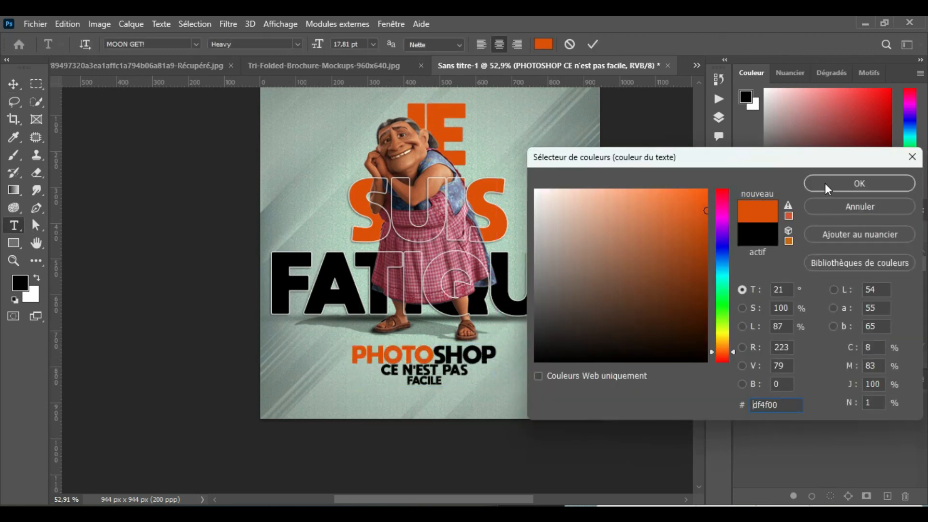
pyautogui.click(829, 187)
pyautogui.click(593, 44)
# Colour the "CE N'EST PAS" line with the same orange sampled from the large title
pyautogui.moveTo(469, 372); pyautogui.dragTo(381, 372)
pyautogui.click(544, 44)
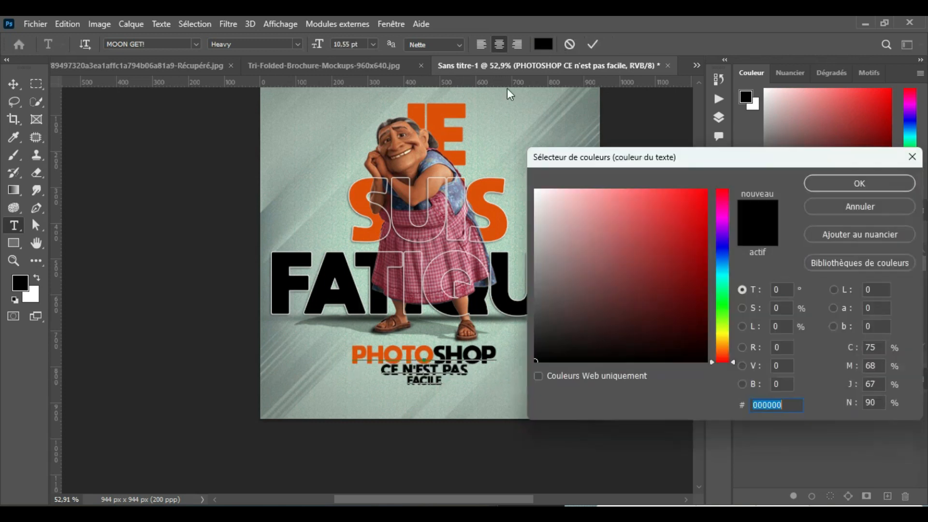
pyautogui.click(455, 106)
pyautogui.click(860, 183)
pyautogui.click(593, 45)
# Draw a white rounded rectangle about 1043 px wide and 192 px high across the poster's lower edge
pyautogui.press('u')
pyautogui.moveTo(249, 386)
pyautogui.mouseDown()
pyautogui.moveTo(354, 434)
pyautogui.moveTo(624, 456)
pyautogui.mouseUp()
pyautogui.click(162, 44)
pyautogui.click(87, 116)
pyautogui.click(303, 303)
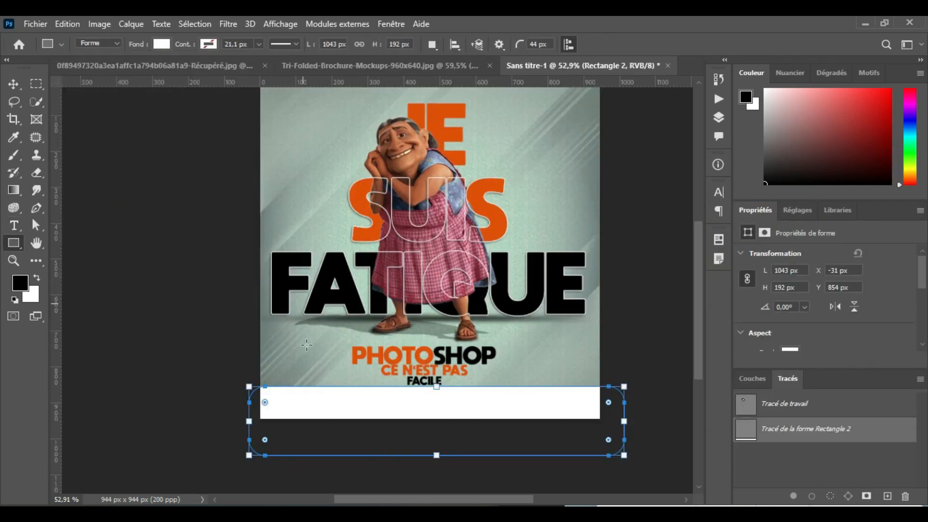
# Resize the white rectangle to the poster's full 944 px width, with its upper edge at about 869 px
pyautogui.moveTo(624, 421); pyautogui.dragTo(600, 421)
pyautogui.moveTo(249, 421); pyautogui.dragTo(261, 426)
pyautogui.press('v')
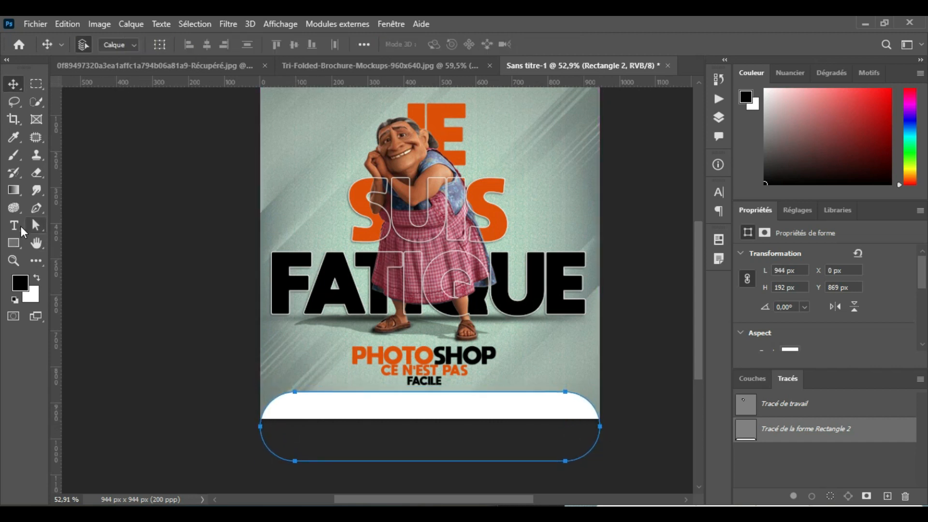
# Add two lines of 8 pt black text over the white band: "CONCEPTION, MANIPULATION, ASTUCES" and "JE TE MONTRE LES SECRET DE PHOTOSHOP"
pyautogui.click(22, 231)
pyautogui.click(537, 344)
pyautogui.hotkey('ctrl', 'shift', ',')
pyautogui.hotkey('ctrl', 'shift', ',')
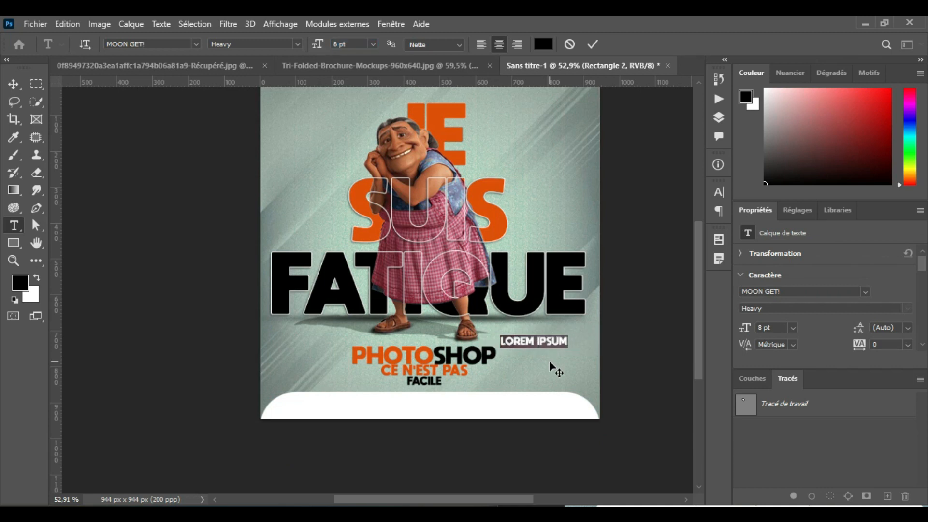
pyautogui.moveTo(553, 369); pyautogui.dragTo(515, 437)
pyautogui.write('CONCEPTION, MANIPULATION')
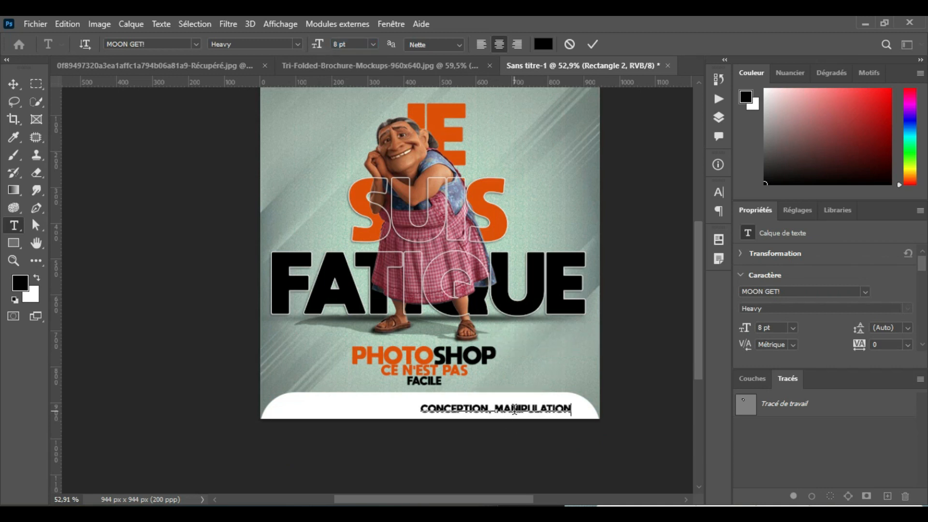
pyautogui.write(', ASTUCES')
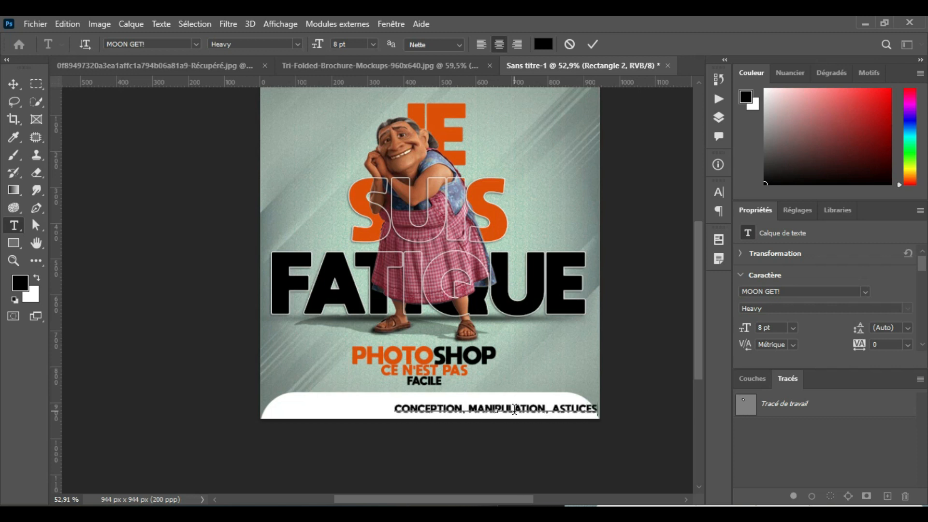
pyautogui.write('JE TE MONTRE LES S')
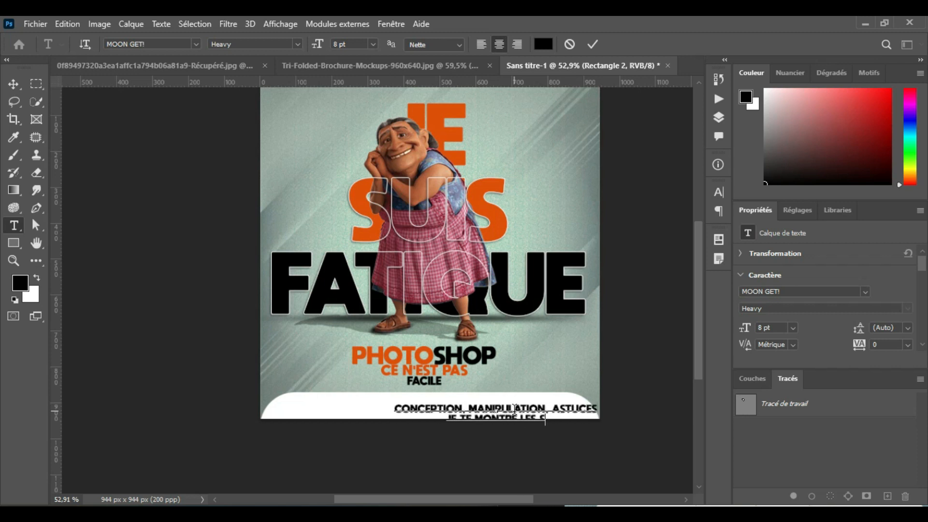
pyautogui.write('ECRet de photoshop')
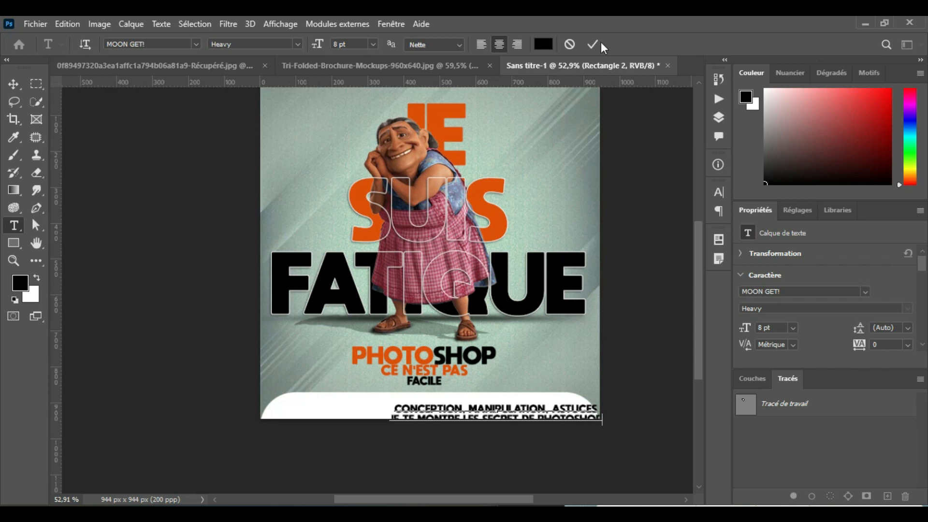
pyautogui.click(465, 331)
# Move the two-line caption so it is centred inside the white band and nudge it upward
pyautogui.click(16, 85)
pyautogui.moveTo(537, 407); pyautogui.dragTo(476, 401)
pyautogui.press('Up')
pyautogui.press('Up')
pyautogui.press('Up')
pyautogui.press('Up')
pyautogui.press('Up')
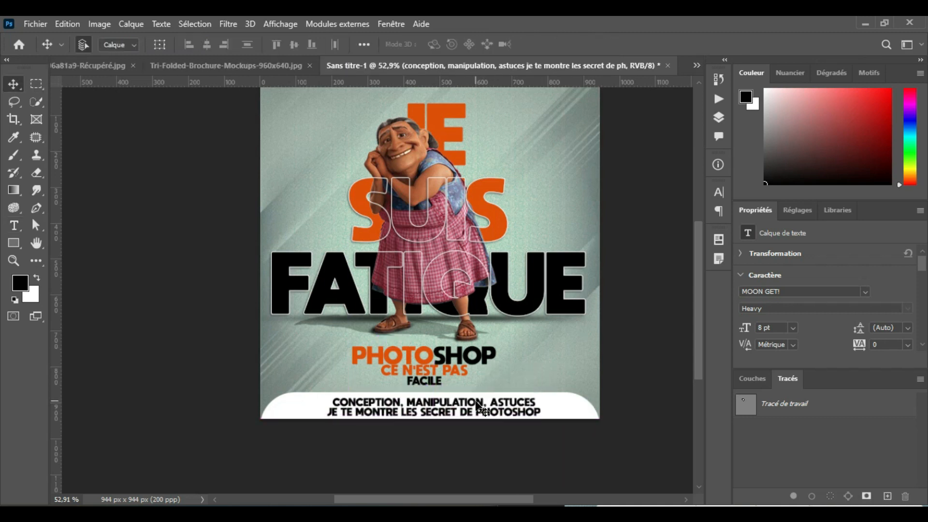
# Recolour the words "CONCEPTION" and "ASTUCES" in the white band's caption orange
pyautogui.click(14, 226)
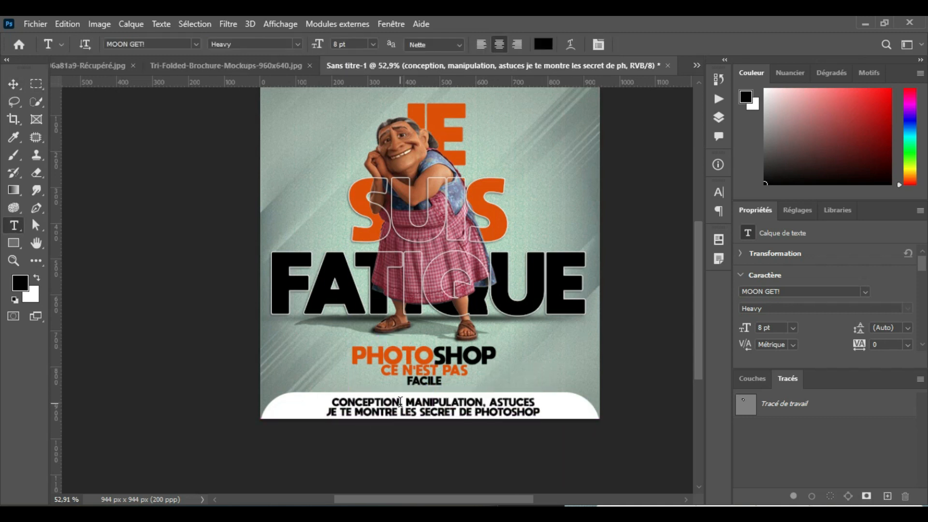
pyautogui.moveTo(400, 402); pyautogui.dragTo(332, 402)
pyautogui.click(544, 44)
pyautogui.click(494, 189)
pyautogui.click(859, 184)
pyautogui.moveTo(535, 402); pyautogui.dragTo(490, 403)
pyautogui.click(543, 44)
pyautogui.click(505, 185)
pyautogui.click(860, 183)
# Recolour "LES SECRET DE" in the caption's second line orange and finish the text edit
pyautogui.moveTo(386, 412); pyautogui.dragTo(473, 412)
pyautogui.click(544, 44)
pyautogui.click(504, 185)
pyautogui.click(833, 186)
pyautogui.click(648, 228)
pyautogui.scroll(1, 648, 227)
pyautogui.press('v')
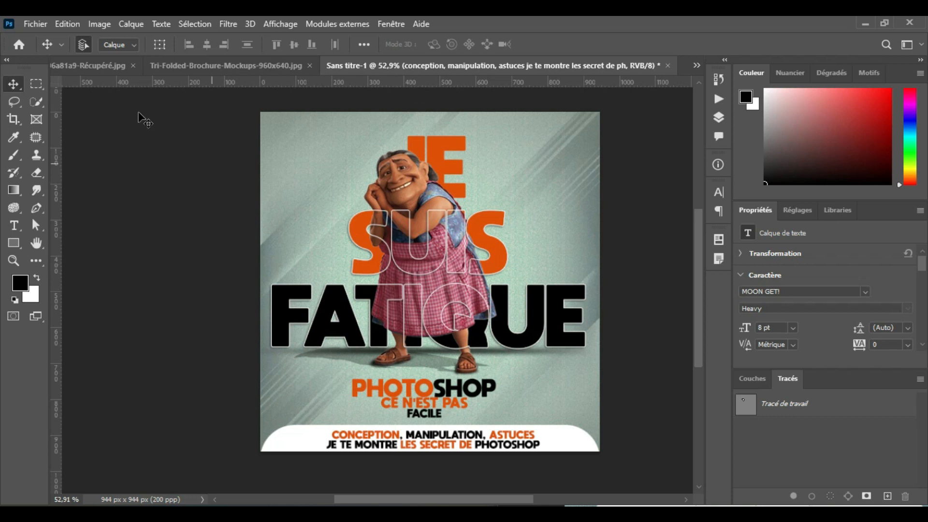
# Place the adobe-photoshop image from the Bureau folder as an embedded object and move its layer above all others
pyautogui.click(42, 25)
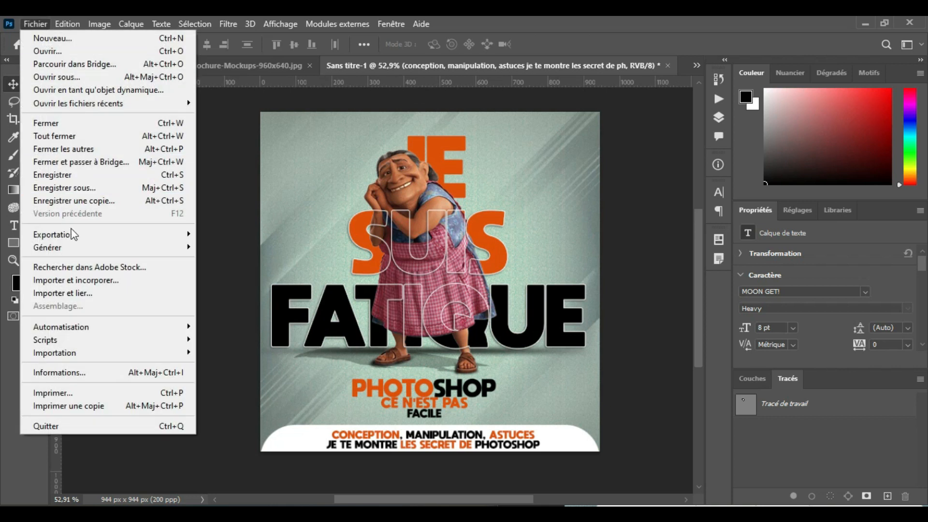
pyautogui.click(80, 284)
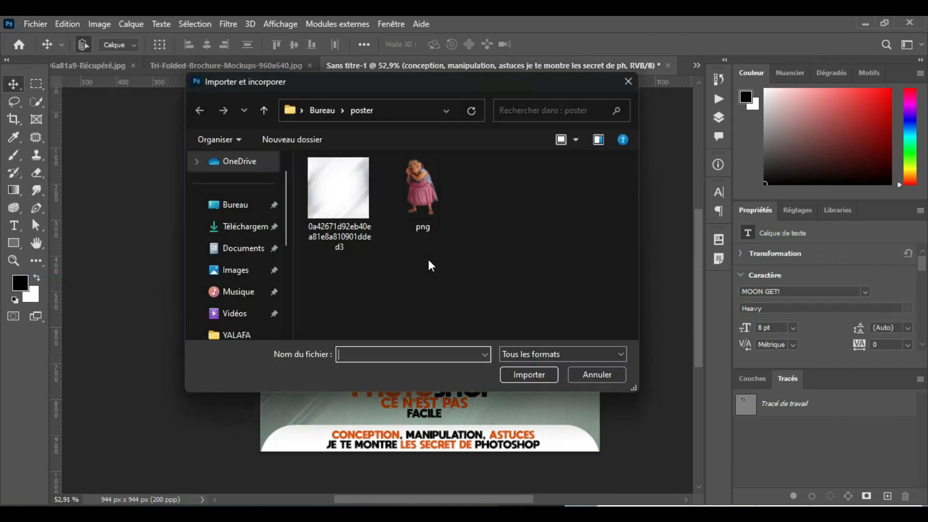
pyautogui.click(246, 206)
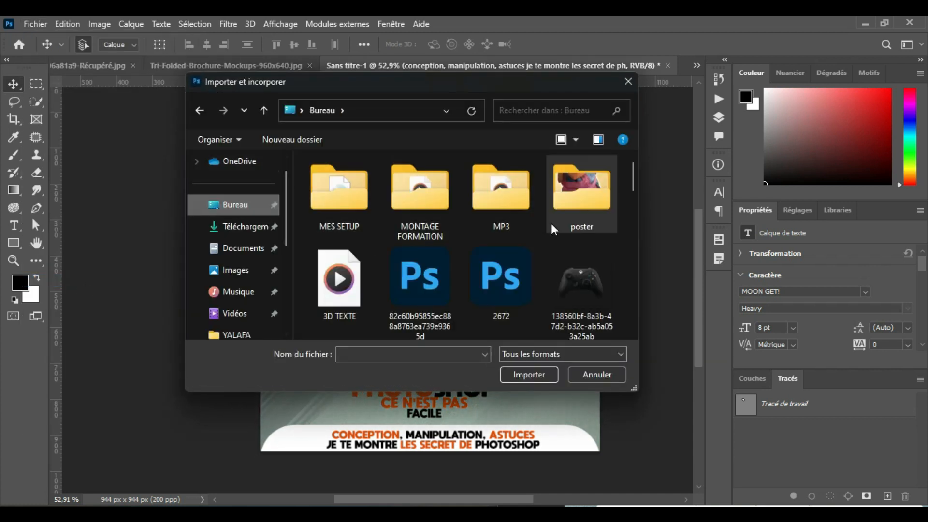
pyautogui.scroll(-2, 633, 173)
pyautogui.click(586, 262)
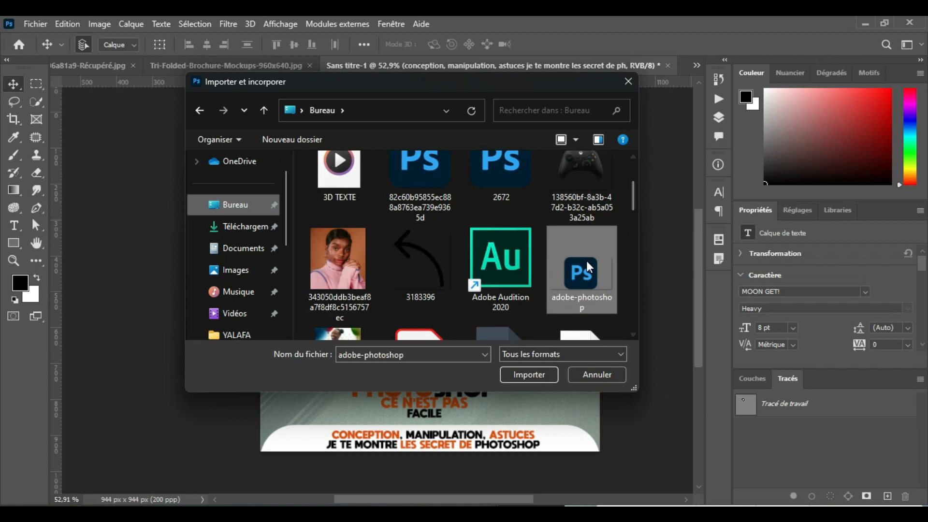
pyautogui.click(536, 376)
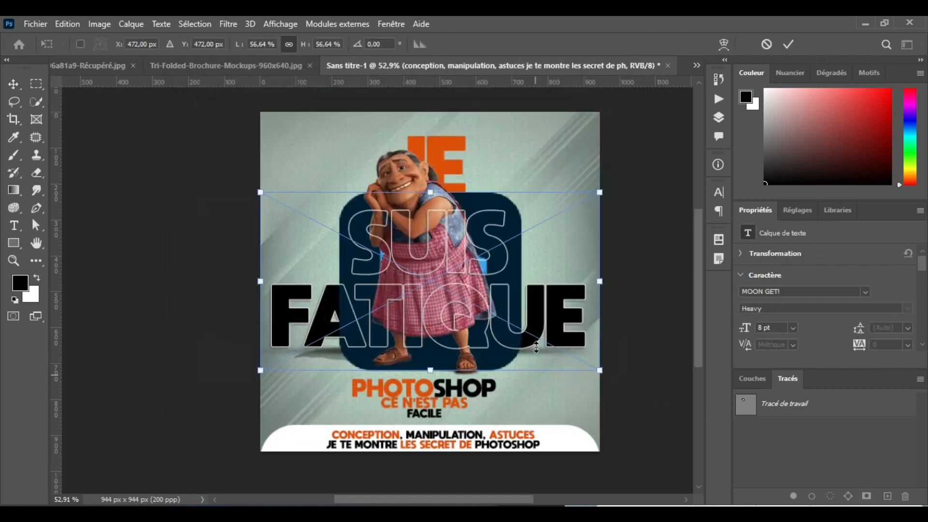
pyautogui.click(788, 45)
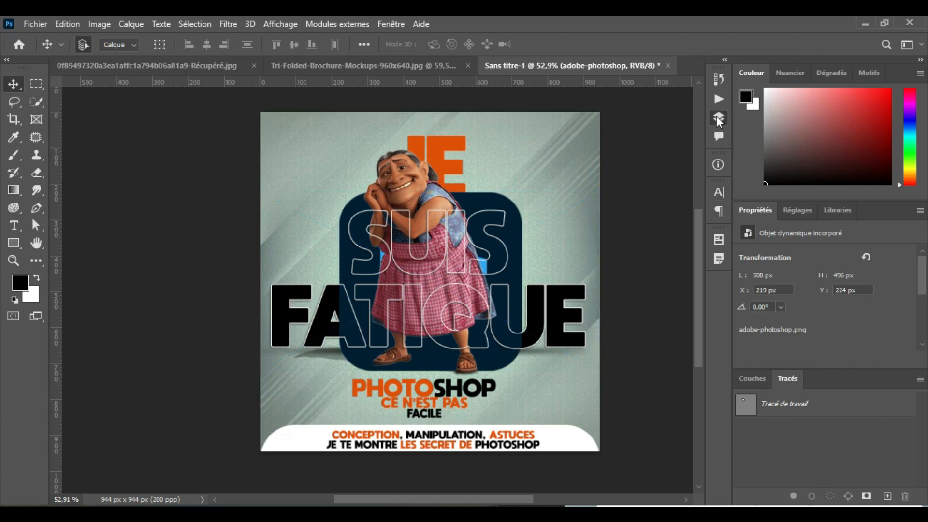
pyautogui.click(719, 119)
pyautogui.moveTo(663, 203); pyautogui.dragTo(655, 159)
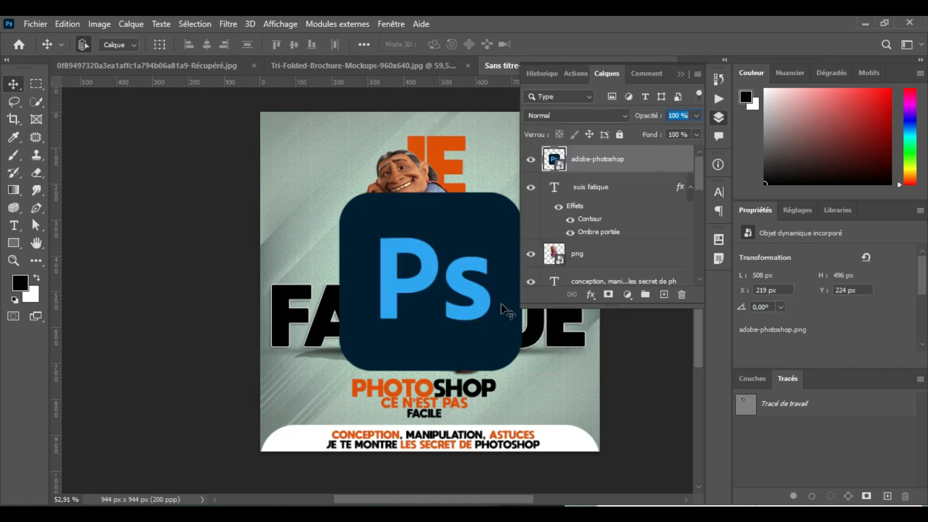
# Scale the Photoshop logo to about 18.7% and place it beside the character's face, just above the hands
pyautogui.hotkey('ctrl', 't')
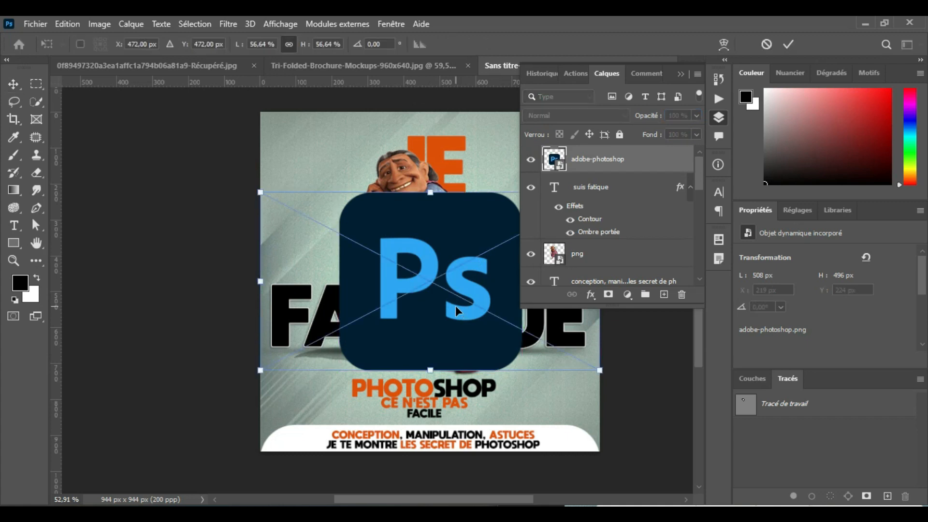
pyautogui.click(682, 75)
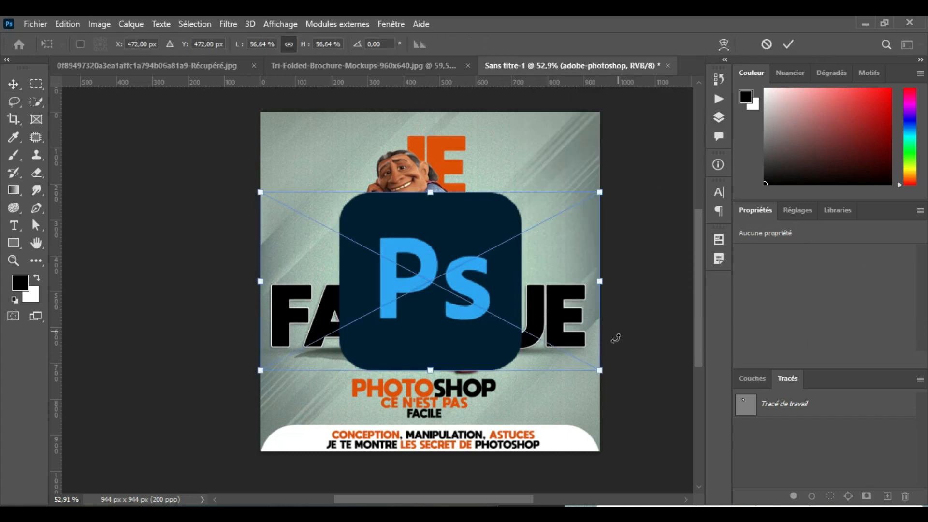
pyautogui.moveTo(600, 372); pyautogui.dragTo(430, 281)
pyautogui.moveTo(351, 261); pyautogui.dragTo(386, 218)
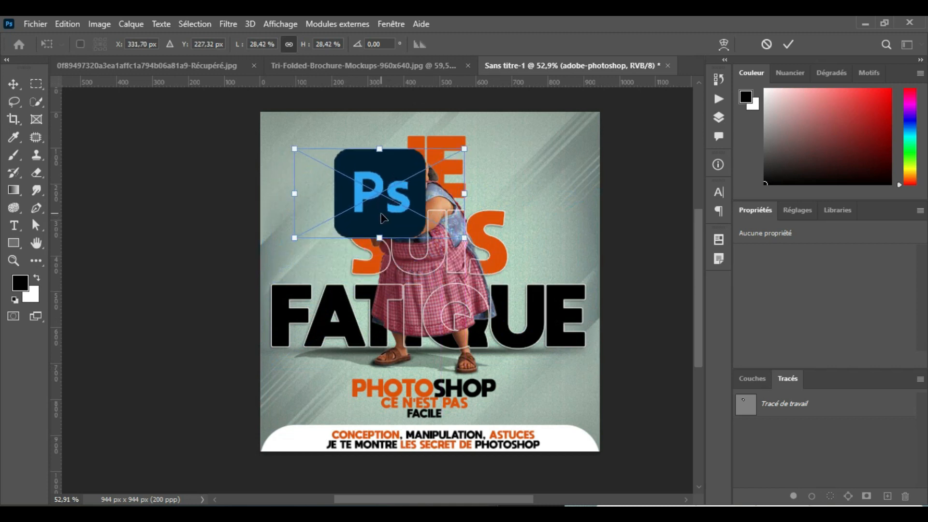
pyautogui.scroll(2, 386, 218)
pyautogui.scroll(2, 382, 219)
pyautogui.hotkey('alt', 'space')
pyautogui.press('Escape')
pyautogui.moveTo(422, 125); pyautogui.dragTo(406, 222)
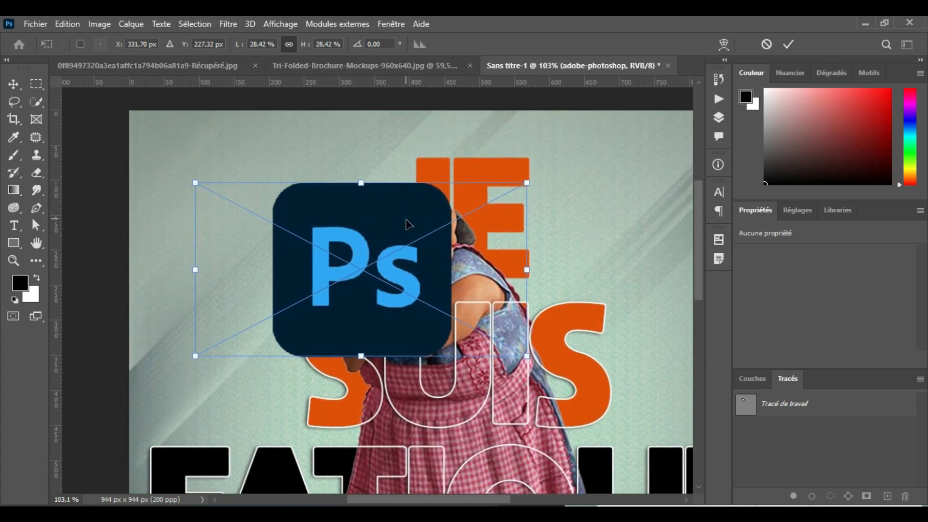
pyautogui.moveTo(508, 342); pyautogui.dragTo(417, 292)
pyautogui.moveTo(328, 259); pyautogui.dragTo(354, 253)
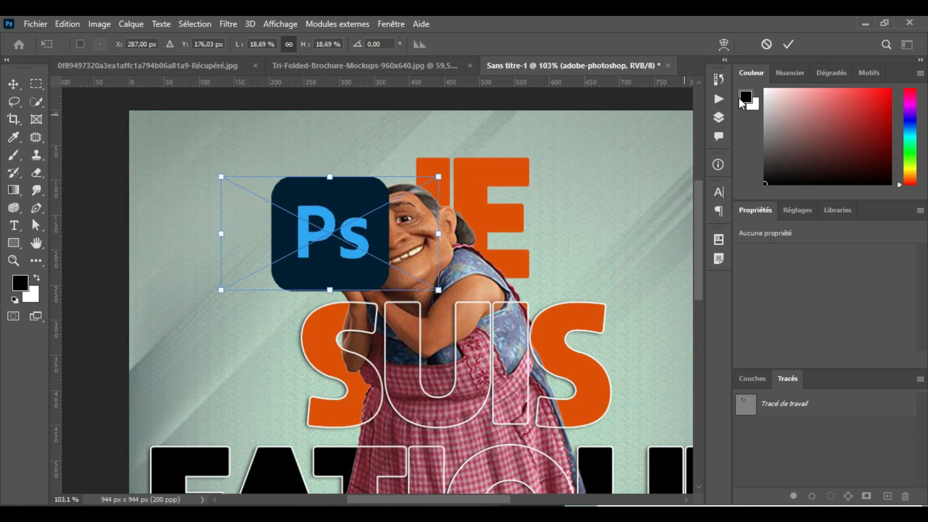
pyautogui.click(789, 45)
# Rasterize the adobe-photoshop logo layer
pyautogui.click(710, 116)
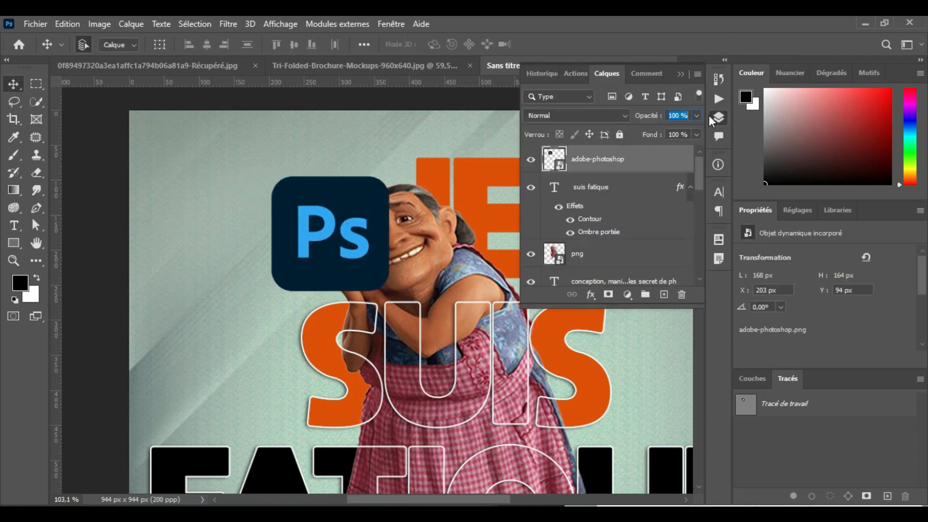
pyautogui.rightClick(628, 164)
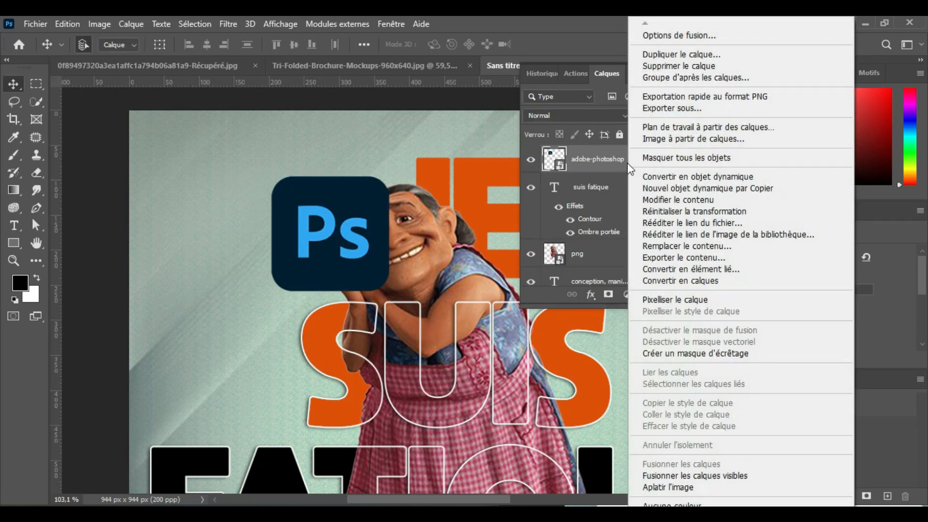
pyautogui.click(677, 300)
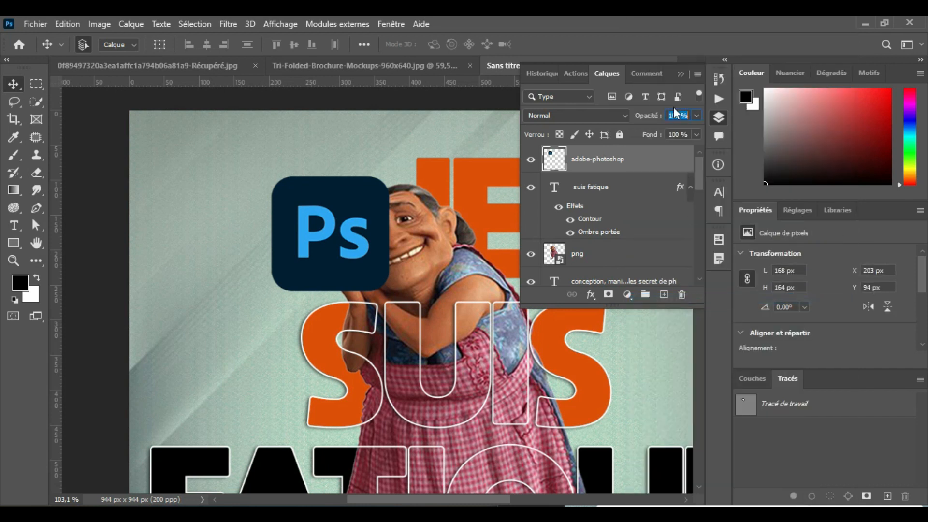
pyautogui.click(681, 75)
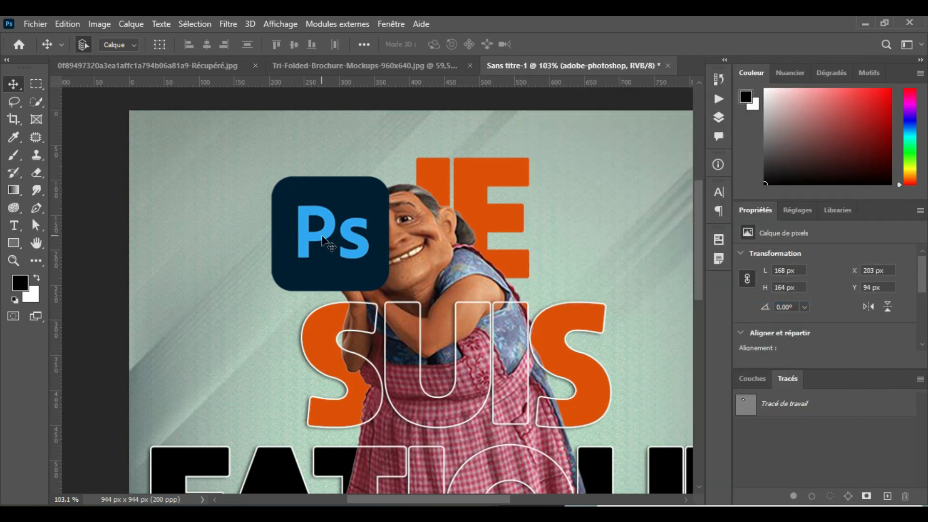
# Distort the logo into a narrow tilted panel about 104 by 187 px that follows the character's hands and face
pyautogui.hotkey('ctrl', 't')
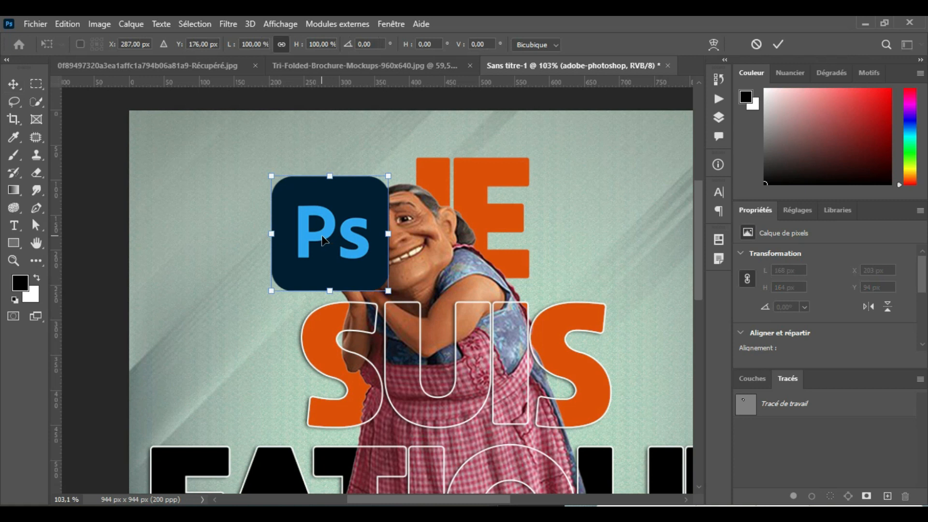
pyautogui.rightClick(324, 240)
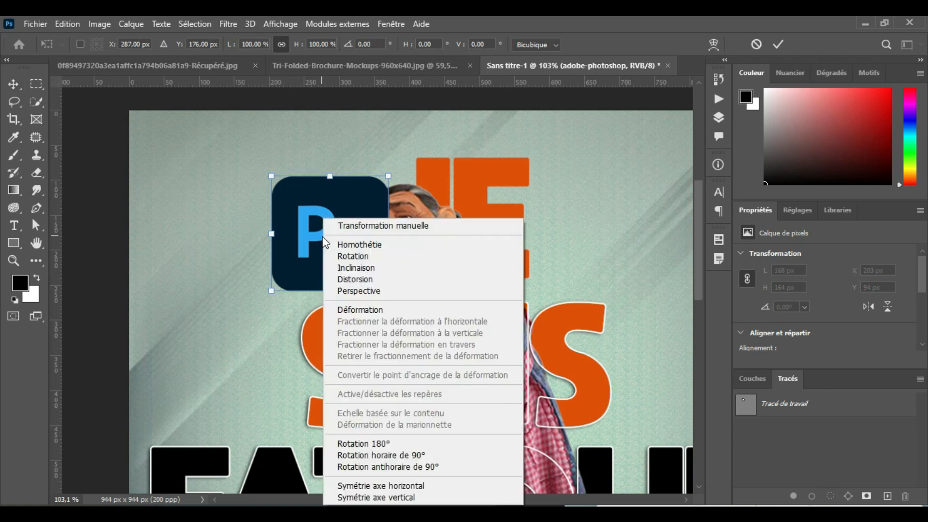
pyautogui.click(348, 279)
pyautogui.moveTo(272, 292); pyautogui.dragTo(290, 213)
pyautogui.moveTo(274, 177); pyautogui.dragTo(306, 185)
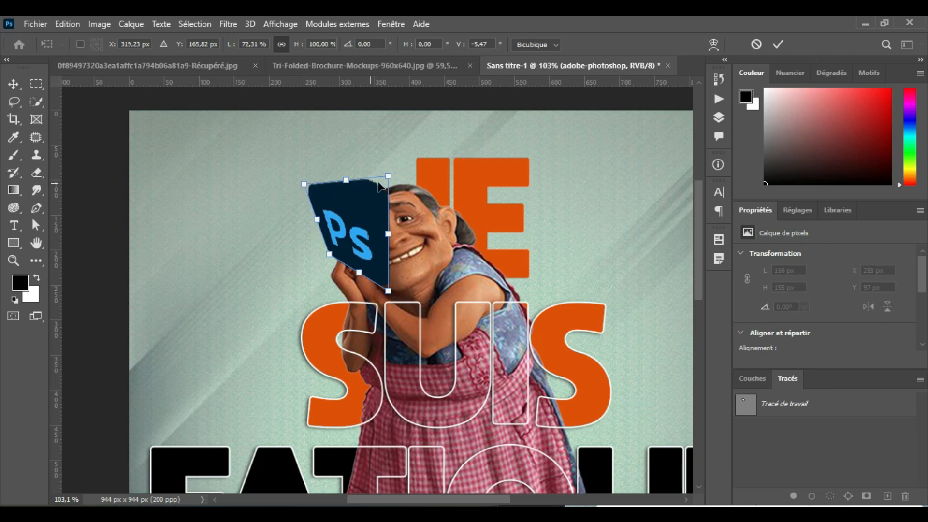
pyautogui.moveTo(388, 176); pyautogui.dragTo(361, 185)
pyautogui.moveTo(342, 233); pyautogui.dragTo(350, 231)
pyautogui.moveTo(399, 288); pyautogui.dragTo(385, 304)
pyautogui.moveTo(344, 182); pyautogui.dragTo(341, 173)
pyautogui.click(777, 46)
# Add a layer mask to the logo and paint it with a soft 21 px black brush to reveal the hands over it
pyautogui.scroll(2, 440, 198)
pyautogui.moveTo(350, 248); pyautogui.dragTo(365, 267)
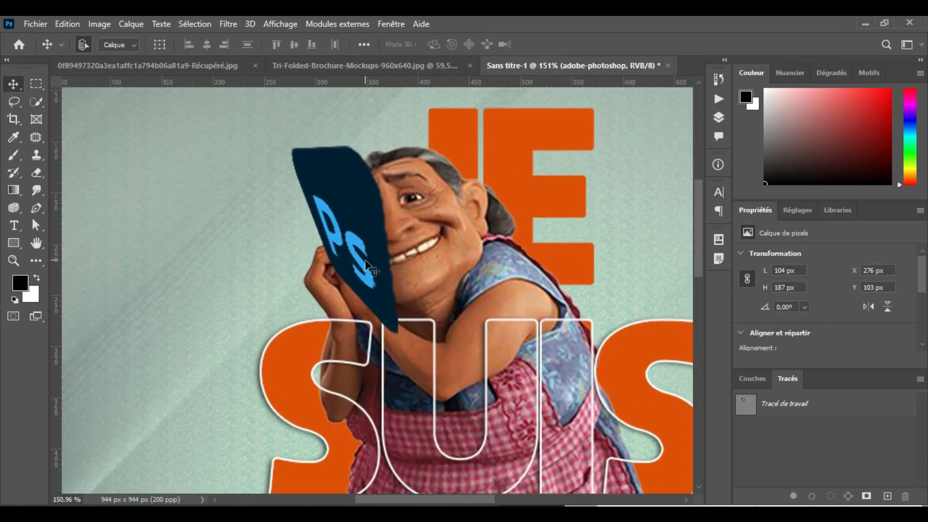
pyautogui.click(719, 117)
pyautogui.click(14, 155)
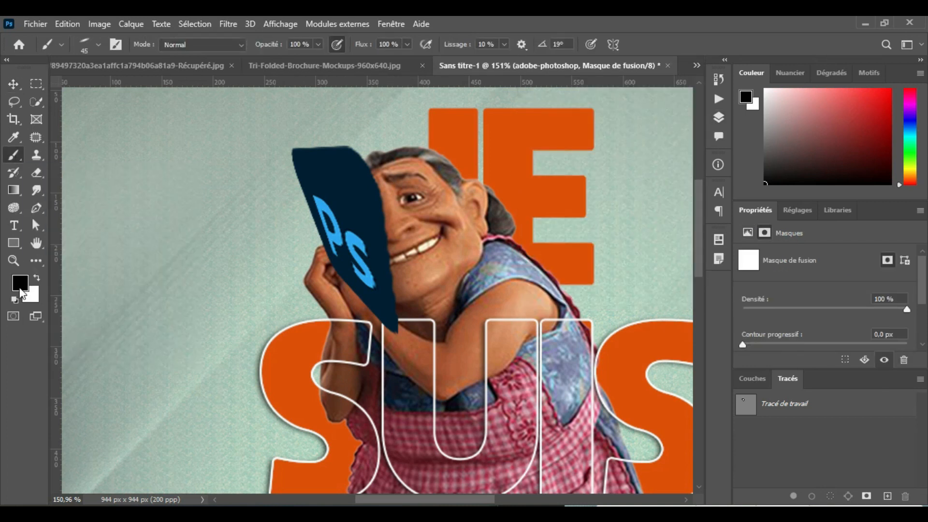
pyautogui.click(719, 117)
pyautogui.click(99, 45)
pyautogui.moveTo(45, 98); pyautogui.dragTo(89, 103)
pyautogui.click(99, 45)
pyautogui.moveTo(398, 335)
pyautogui.mouseDown()
pyautogui.moveTo(411, 331)
pyautogui.moveTo(392, 342)
pyautogui.moveTo(340, 276)
pyautogui.moveTo(361, 298)
pyautogui.moveTo(341, 272)
pyautogui.mouseUp()
pyautogui.click(266, 47)
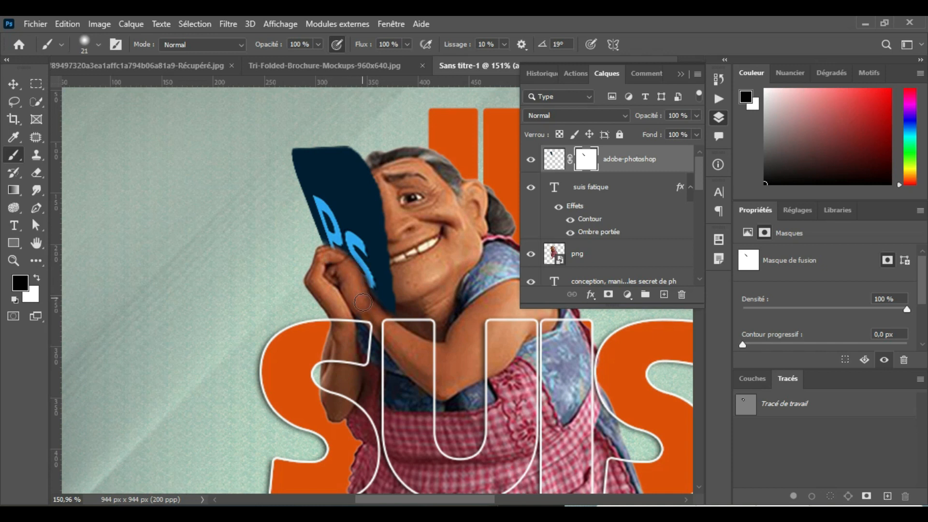
# Refine the logo's mask around the fingers with a smaller brush, hiding leftovers in black and restoring logo edges in white
pyautogui.scroll(4, 357, 285)
pyautogui.rightClick(353, 283)
pyautogui.rightClick(317, 264)
pyautogui.click(284, 258)
pyautogui.moveTo(298, 269); pyautogui.dragTo(290, 268)
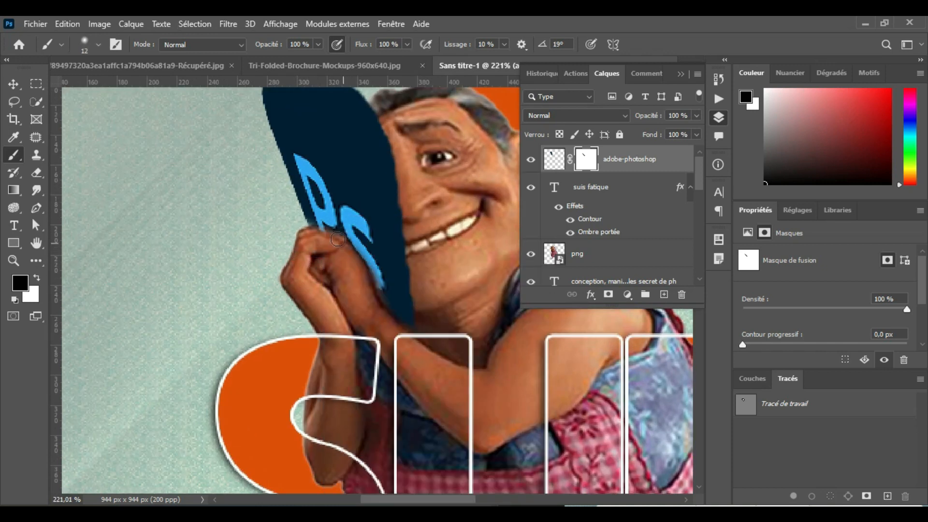
pyautogui.press('x')
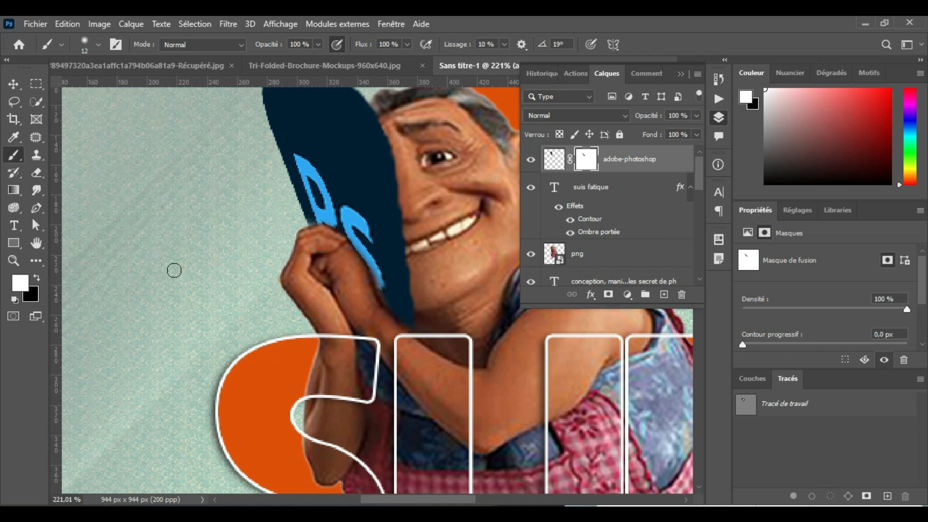
pyautogui.moveTo(325, 211); pyautogui.dragTo(317, 215)
pyautogui.scroll(-7, 395, 221)
pyautogui.scroll(2, 395, 221)
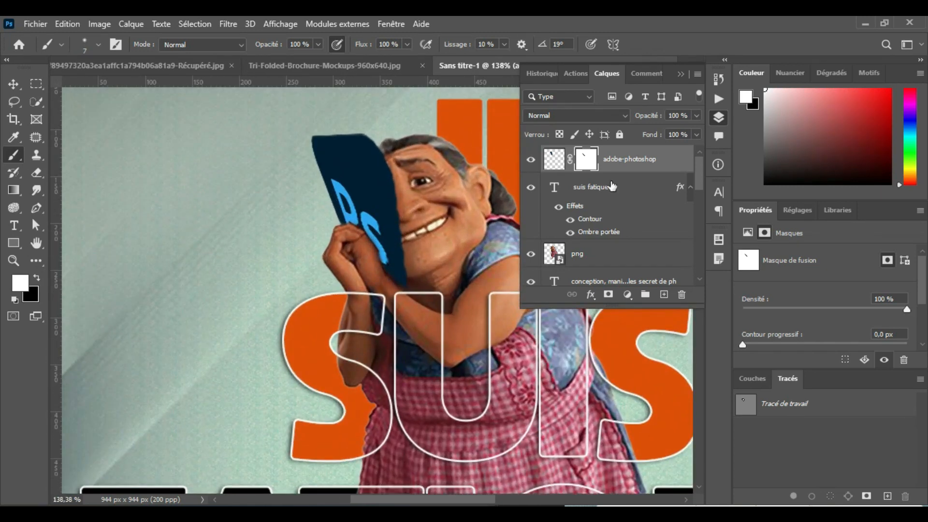
# Add a new layer above the logo and paint a soft black shadow at reduced flow along the fingers and hand
pyautogui.click(664, 295)
pyautogui.scroll(3, 388, 250)
pyautogui.moveTo(373, 246)
pyautogui.mouseDown()
pyautogui.moveTo(388, 251)
pyautogui.moveTo(377, 251)
pyautogui.mouseUp()
pyautogui.scroll(1, 388, 251)
pyautogui.moveTo(343, 212); pyautogui.dragTo(340, 211)
pyautogui.click(332, 212)
pyautogui.hotkey('ctrl', 'z')
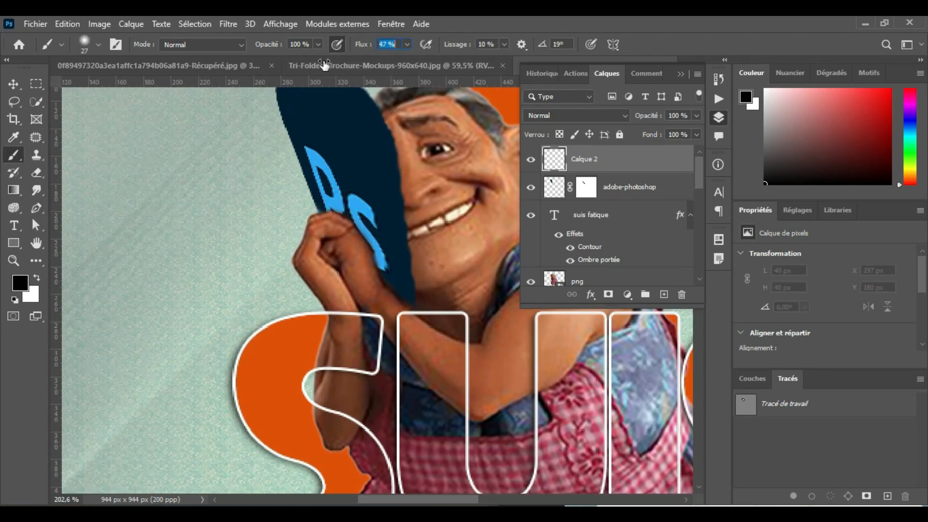
pyautogui.moveTo(370, 46); pyautogui.dragTo(308, 61)
pyautogui.moveTo(341, 213)
pyautogui.mouseDown()
pyautogui.moveTo(384, 283)
pyautogui.moveTo(367, 241)
pyautogui.moveTo(325, 211)
pyautogui.mouseUp()
pyautogui.moveTo(350, 216)
pyautogui.mouseDown()
pyautogui.moveTo(400, 294)
pyautogui.moveTo(393, 284)
pyautogui.mouseUp()
# Add more soft black shadow dabs beside the fingertips, adjusting the brush size to the area
pyautogui.press('[')
pyautogui.press(']')
pyautogui.press(']')
pyautogui.click(362, 215)
pyautogui.click(339, 204)
pyautogui.press('[')
pyautogui.press('[')
pyautogui.press('[')
pyautogui.press('[')
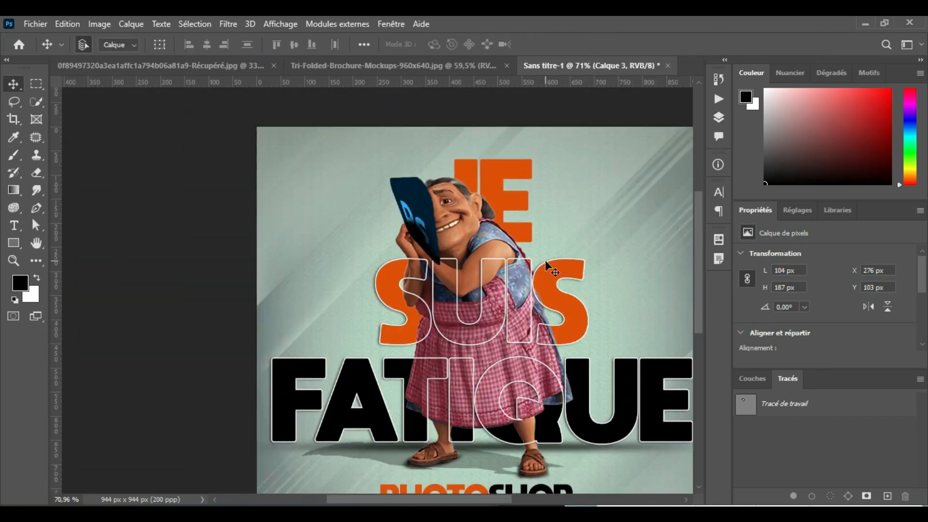
# Load the logo's outline as a selection, fill it with black on a new layer beneath the logo, and deselect
pyautogui.click(719, 117)
pyautogui.keyDown('ctrl'); pyautogui.click(578, 218); pyautogui.keyUp('ctrl')
pyautogui.hotkey('ctrl', 'd')
pyautogui.scroll(3, 476, 245)
pyautogui.click(555, 191)
pyautogui.keyDown('ctrl'); pyautogui.click(555, 191); pyautogui.keyUp('ctrl')
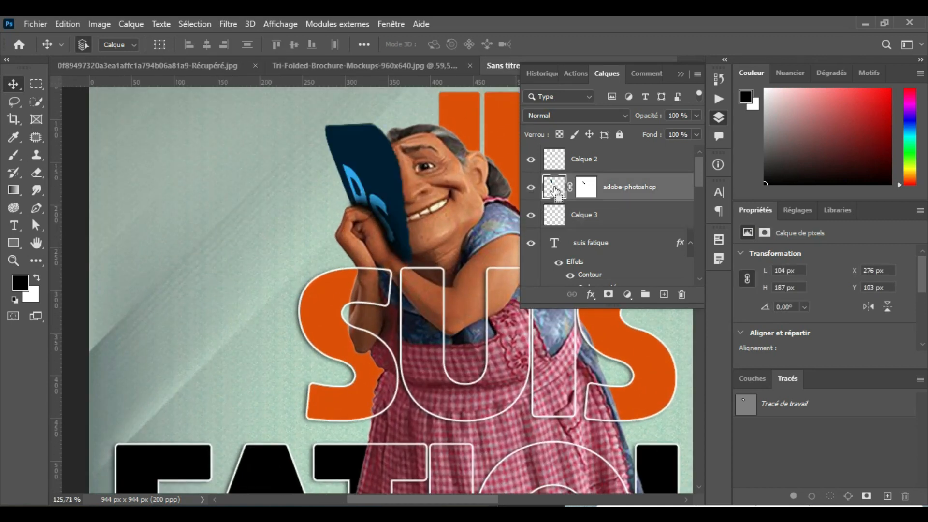
pyautogui.click(606, 214)
pyautogui.click(664, 294)
pyautogui.hotkey('alt', 'BackSpace')
pyautogui.hotkey('ctrl', 'd')
# Erase the black silhouette with a soft eraser where it overlaps the character's arm and hands
pyautogui.press('e')
pyautogui.moveTo(425, 334); pyautogui.dragTo(402, 342)
pyautogui.moveTo(418, 304); pyautogui.dragTo(405, 315)
pyautogui.moveTo(412, 270)
pyautogui.mouseDown()
pyautogui.moveTo(350, 217)
pyautogui.moveTo(348, 197)
pyautogui.mouseUp()
# Apply a Gaussian blur to the black silhouette layer to form a soft shadow around the logo
pyautogui.click(228, 24)
pyautogui.moveTo(252, 237)
pyautogui.click(437, 298)
pyautogui.moveTo(651, 327); pyautogui.dragTo(683, 331)
pyautogui.click(805, 146)
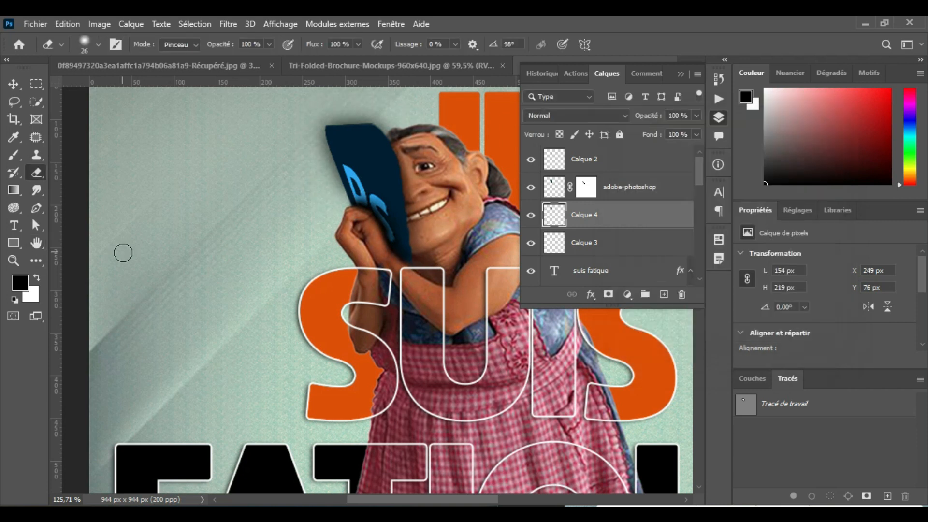
pyautogui.moveTo(633, 129); pyautogui.dragTo(628, 130)
pyautogui.press('v')
pyautogui.scroll(-8, 416, 238)
pyautogui.click(719, 118)
pyautogui.moveTo(455, 358); pyautogui.dragTo(427, 341)
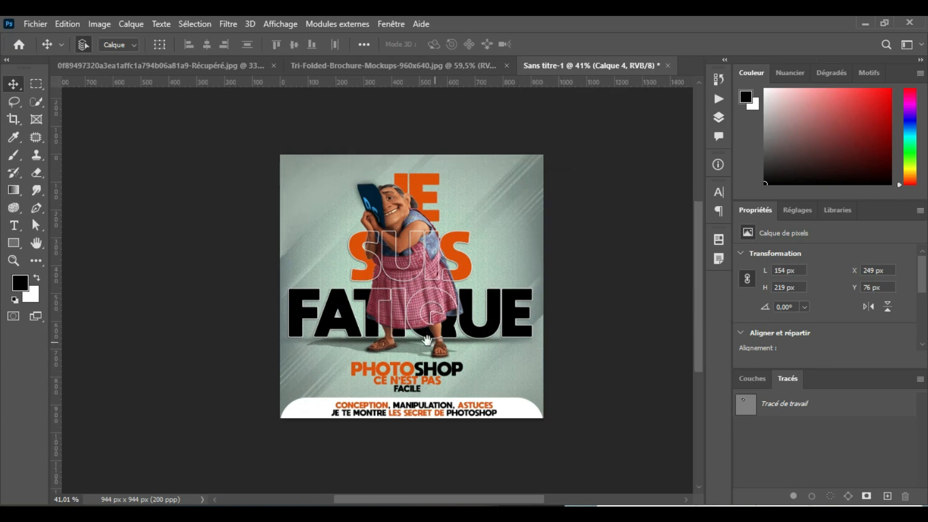
# Stamp all visible layers into a new merged layer at the top of the layer stack
pyautogui.scroll(3, 419, 323)
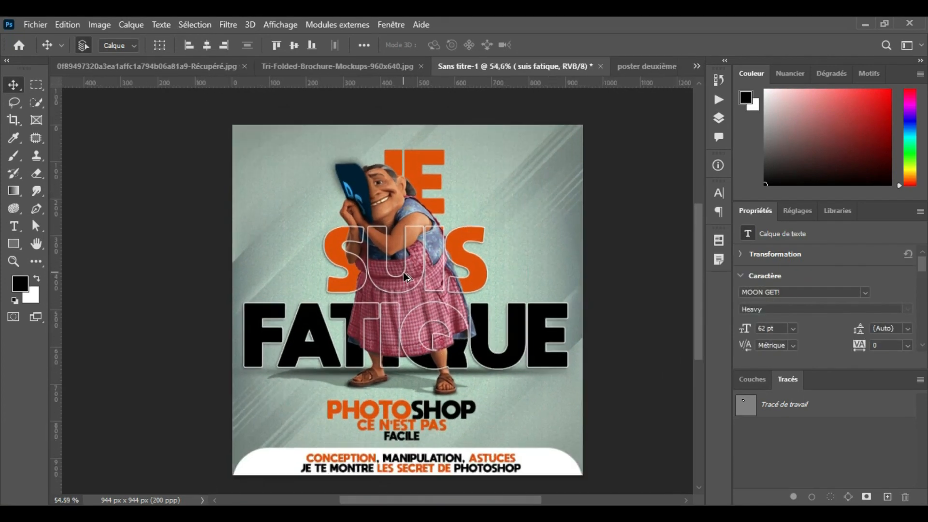
pyautogui.scroll(-1, 403, 272)
pyautogui.click(719, 118)
pyautogui.click(657, 161)
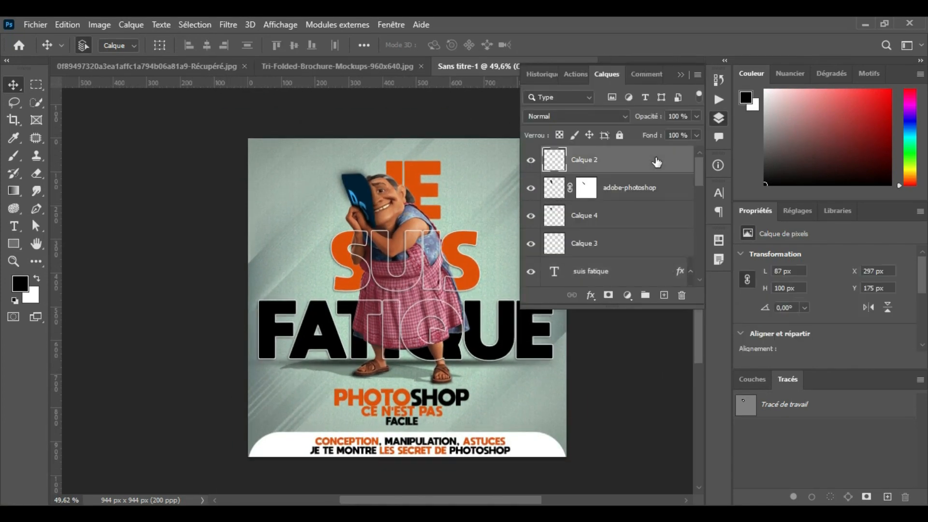
pyautogui.hotkey('ctrl', 'shift', 'alt', 'e')
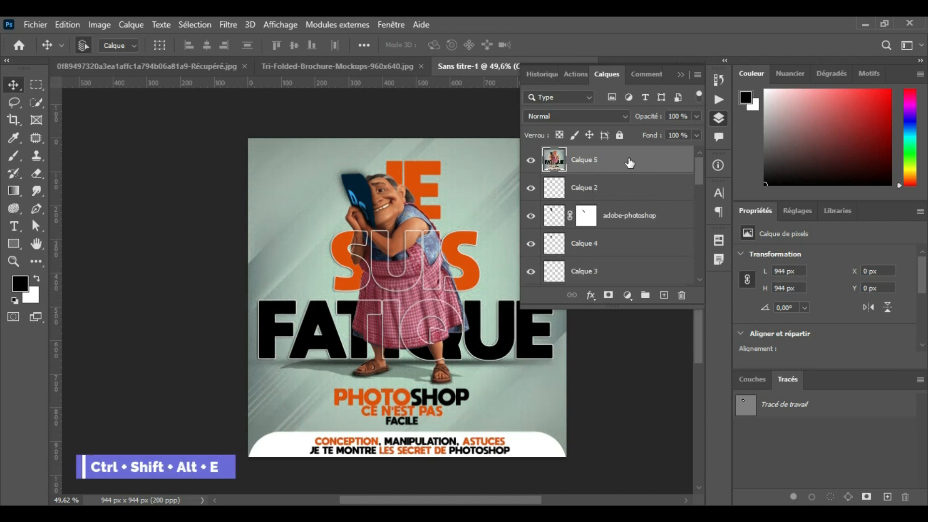
# Open the Grain texture filter from the Filter Gallery on the merged layer and preview it over the poster
pyautogui.click(679, 77)
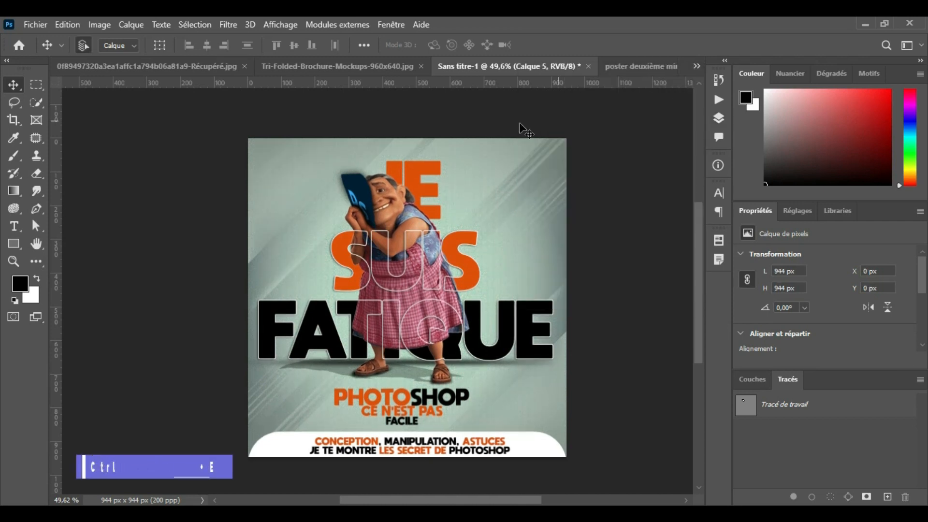
pyautogui.click(229, 25)
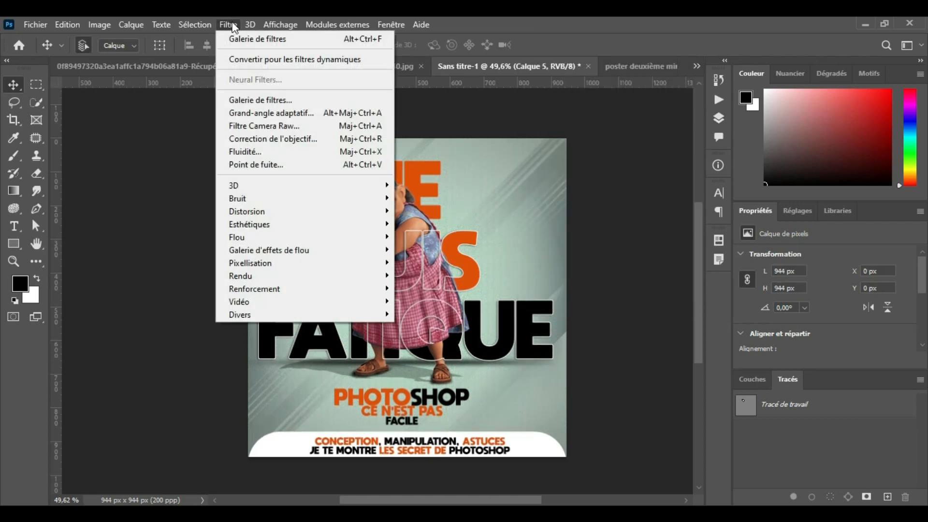
pyautogui.click(263, 99)
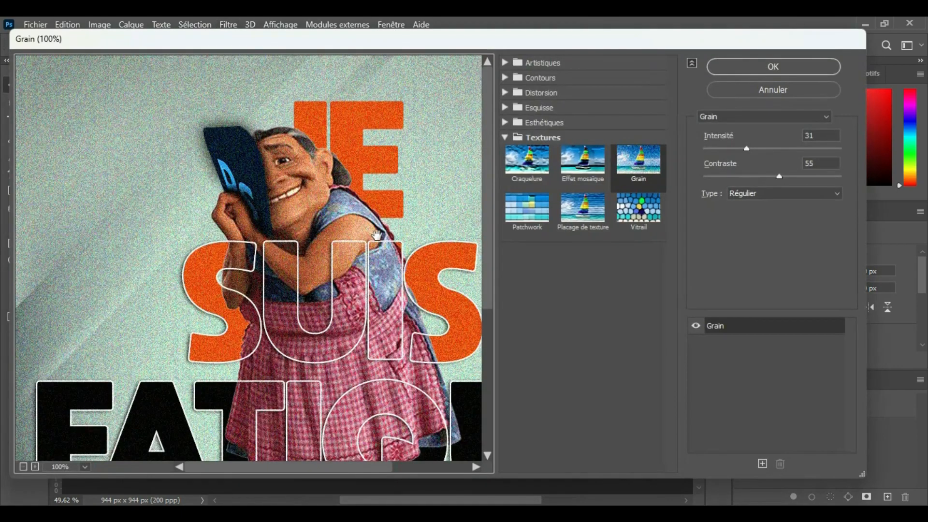
pyautogui.moveTo(333, 274); pyautogui.dragTo(158, 206)
pyautogui.moveTo(396, 311); pyautogui.dragTo(514, 336)
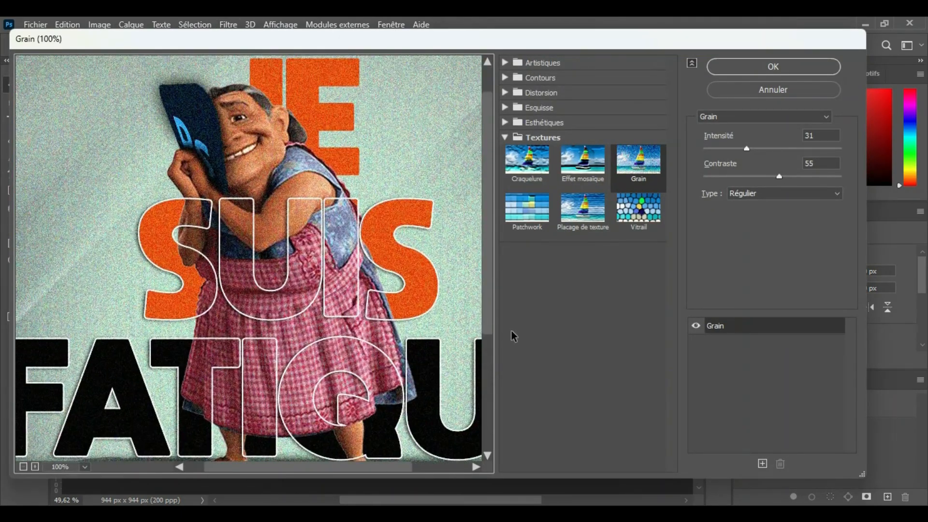
pyautogui.click(23, 467)
pyautogui.click(23, 467)
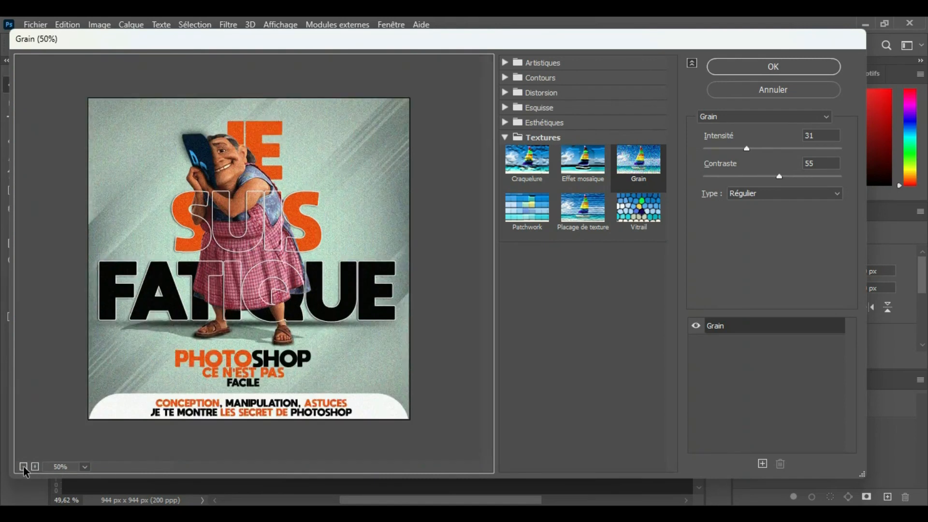
pyautogui.click(36, 467)
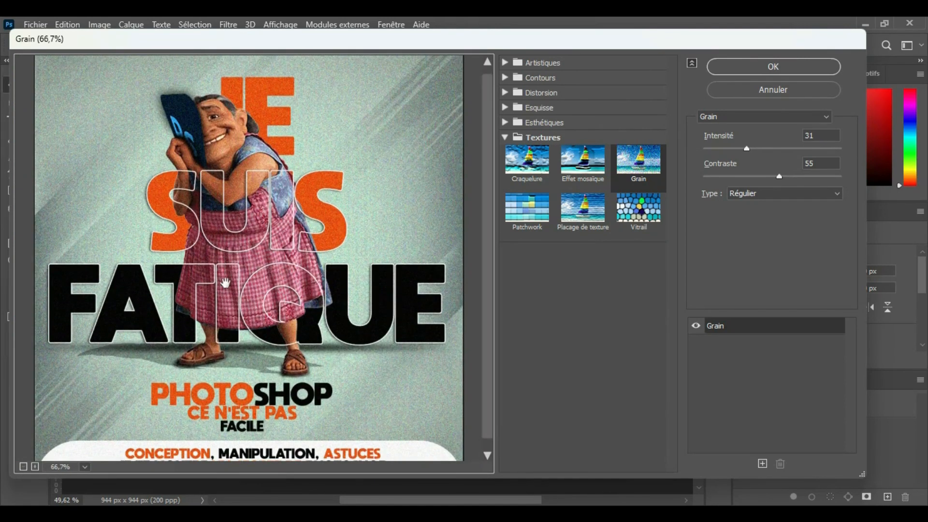
# Set the grain intensity to 27 and contrast to 59, and apply the filter to the merged layer
pyautogui.moveTo(781, 180)
pyautogui.mouseDown()
pyautogui.moveTo(755, 178)
pyautogui.moveTo(785, 177)
pyautogui.mouseUp()
pyautogui.moveTo(749, 153)
pyautogui.mouseDown()
pyautogui.moveTo(758, 151)
pyautogui.moveTo(740, 166)
pyautogui.moveTo(748, 151)
pyautogui.moveTo(752, 158)
pyautogui.moveTo(742, 151)
pyautogui.mouseUp()
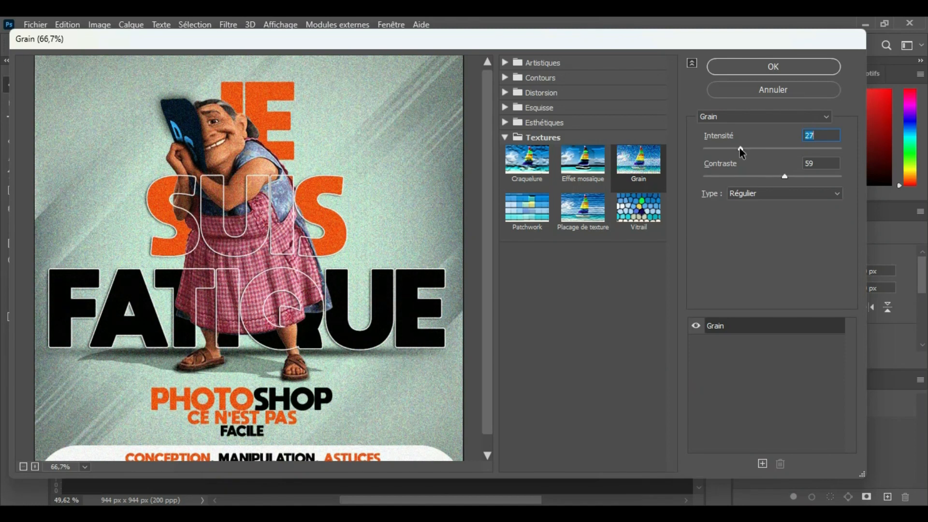
pyautogui.click(783, 177)
pyautogui.click(772, 68)
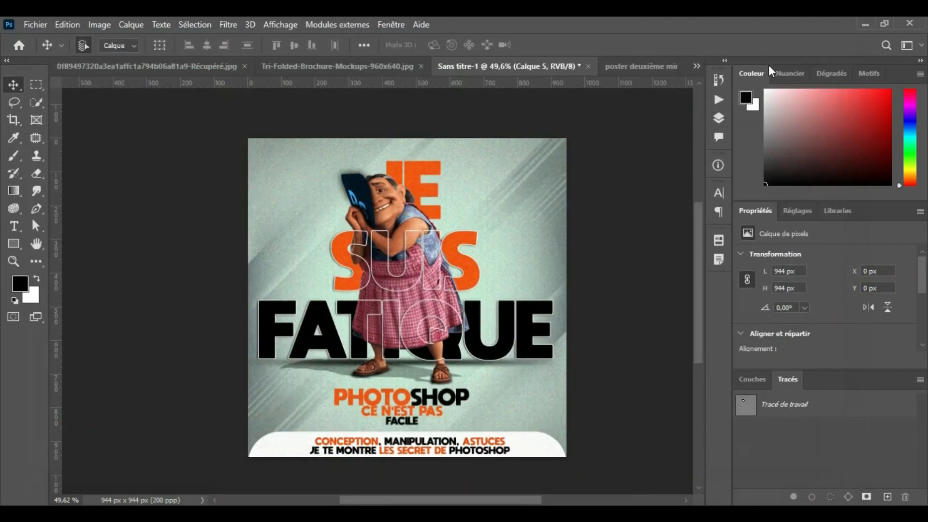
# Examine the grain texture on the poster, comparing the image with the merged top layer hidden and shown
pyautogui.scroll(3, 435, 300)
pyautogui.scroll(-4, 370, 284)
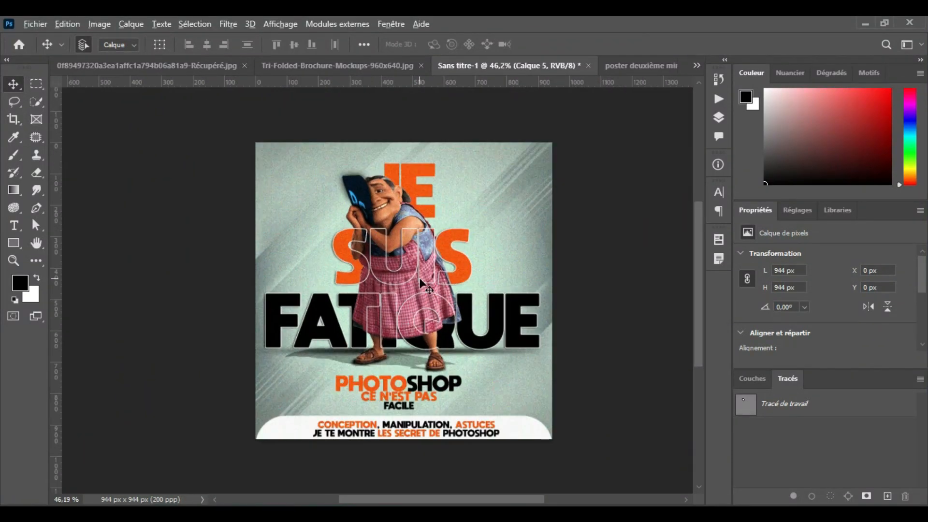
pyautogui.scroll(8, 421, 279)
pyautogui.scroll(3, 437, 177)
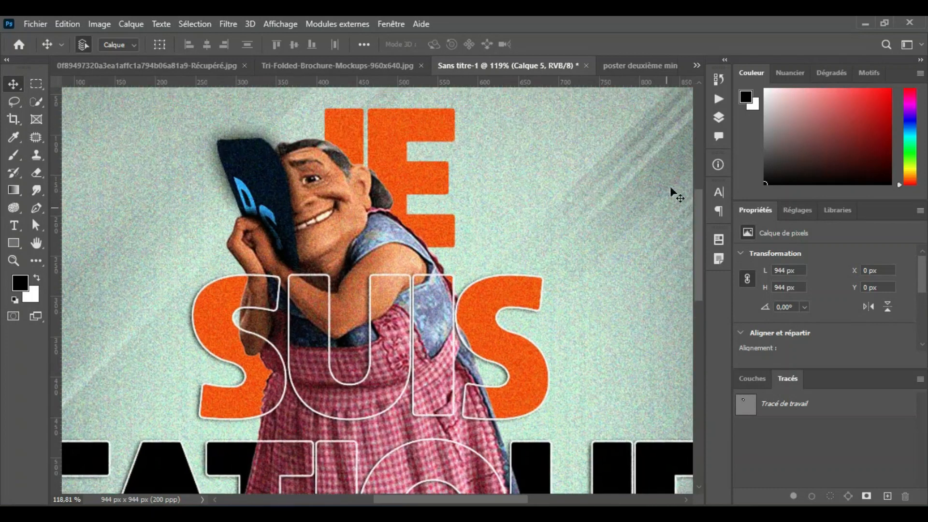
pyautogui.click(719, 118)
pyautogui.click(531, 161)
pyautogui.click(531, 161)
pyautogui.click(531, 161)
pyautogui.click(531, 161)
pyautogui.scroll(-5, 455, 290)
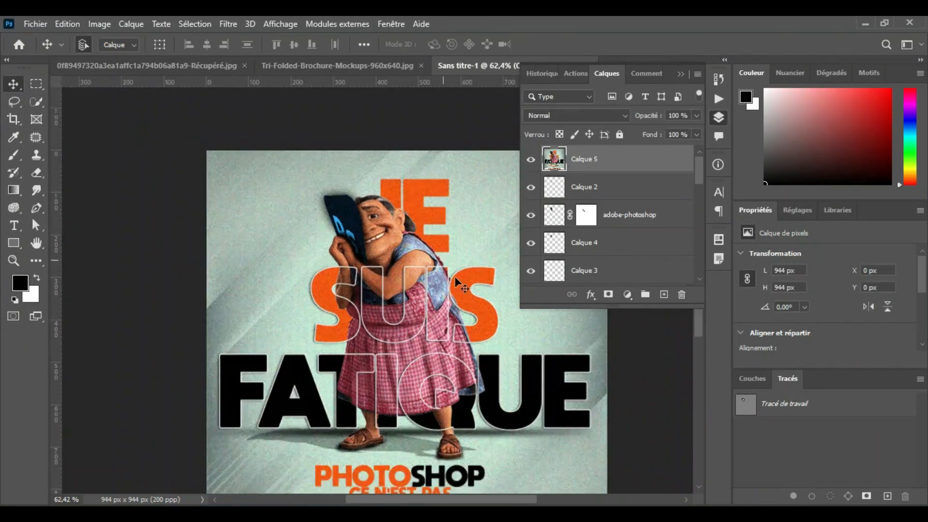
pyautogui.click(531, 160)
pyautogui.click(531, 160)
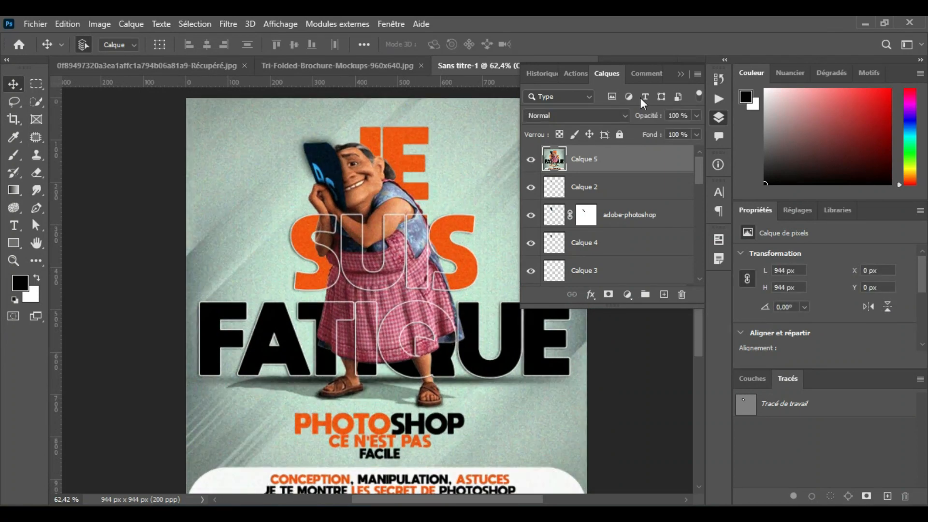
pyautogui.click(681, 74)
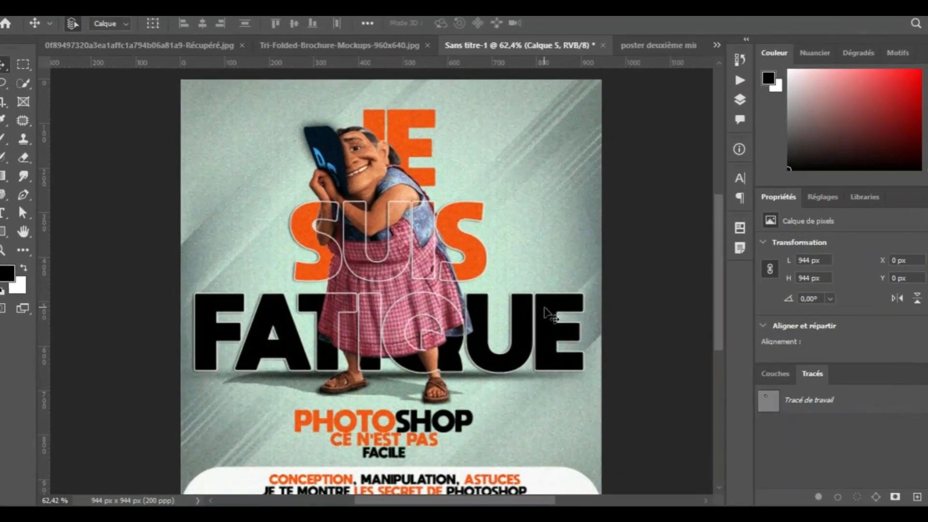